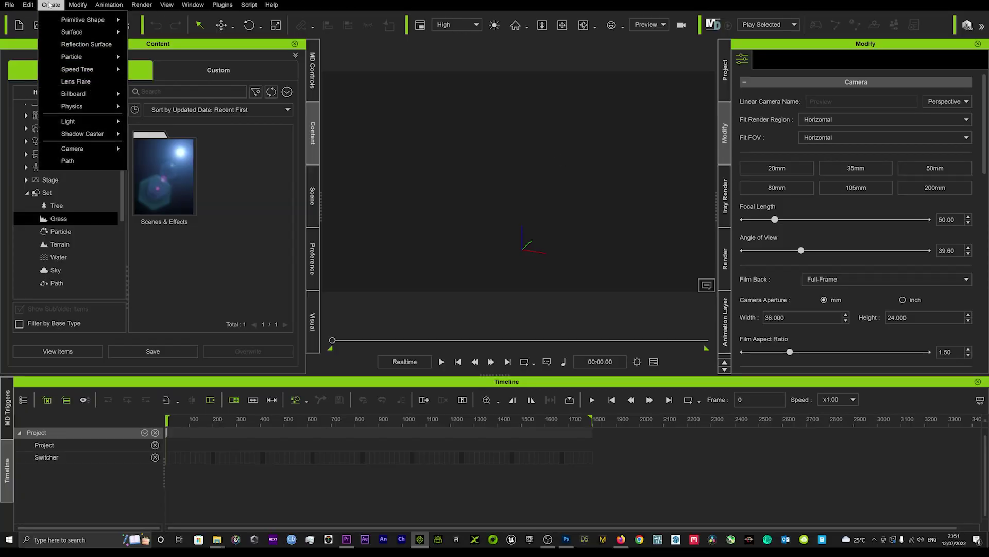
Step: Create a floor primitive in the scene
mouse_move(80, 55)
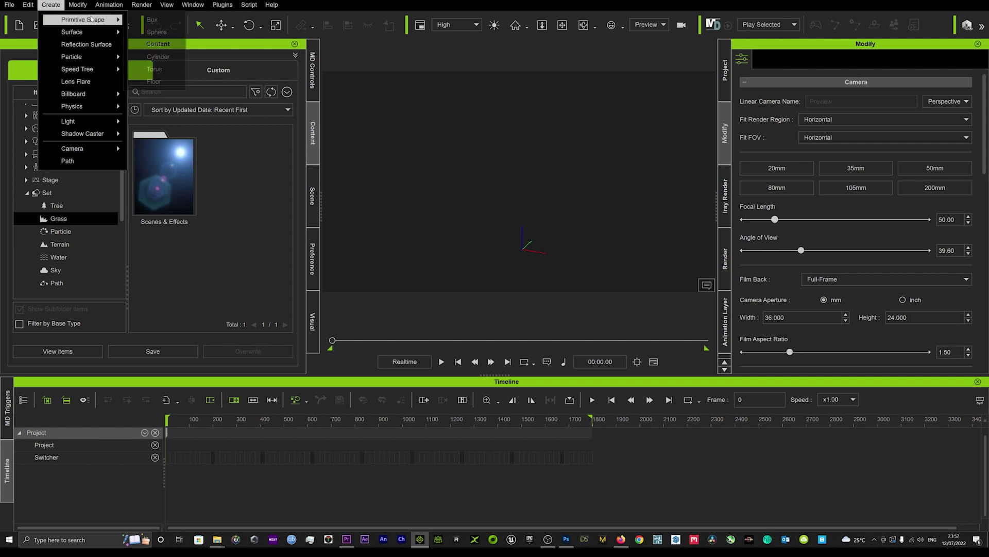
click(165, 76)
scroll(506, 176, down, 4)
scroll(510, 186, up, 2)
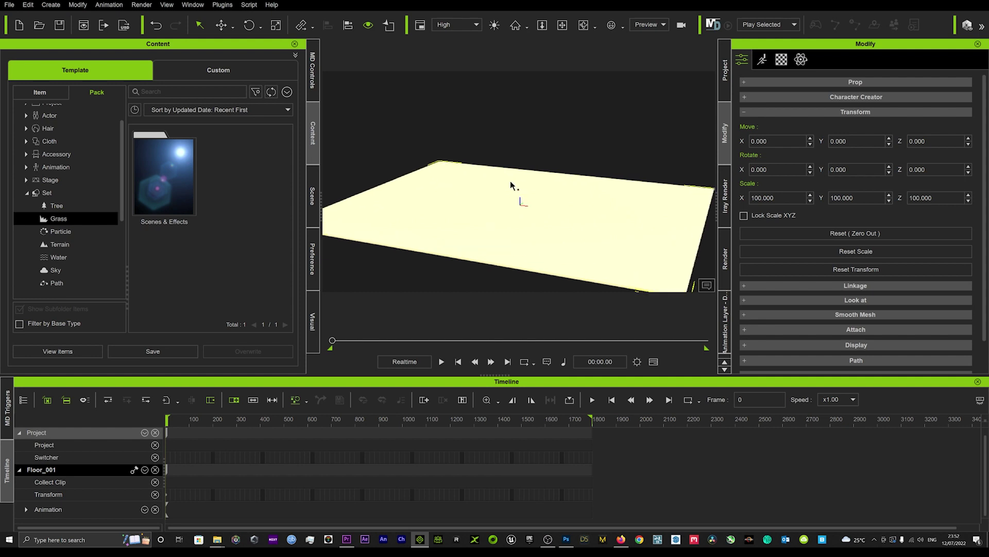
scroll(518, 216, up, 2)
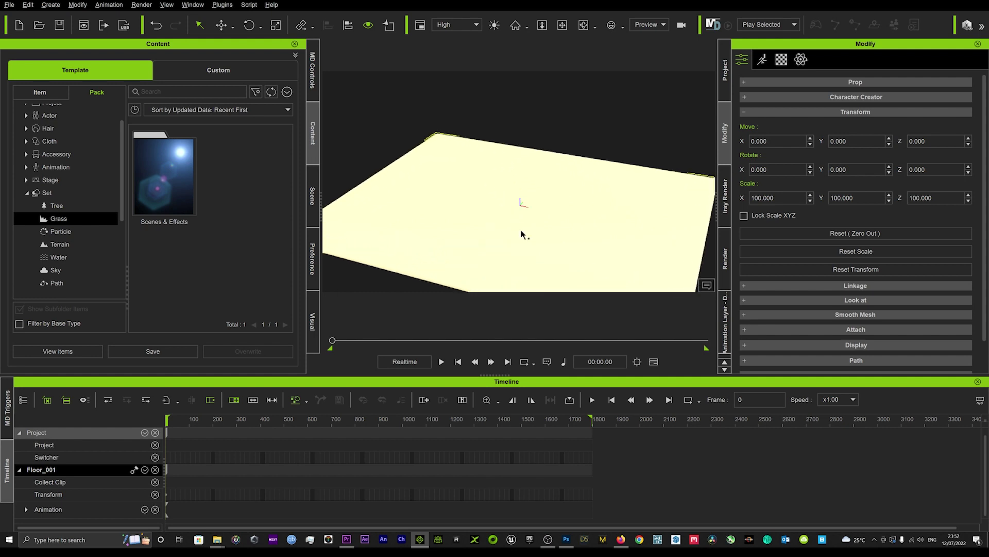
middle_drag(522, 230, 523, 221)
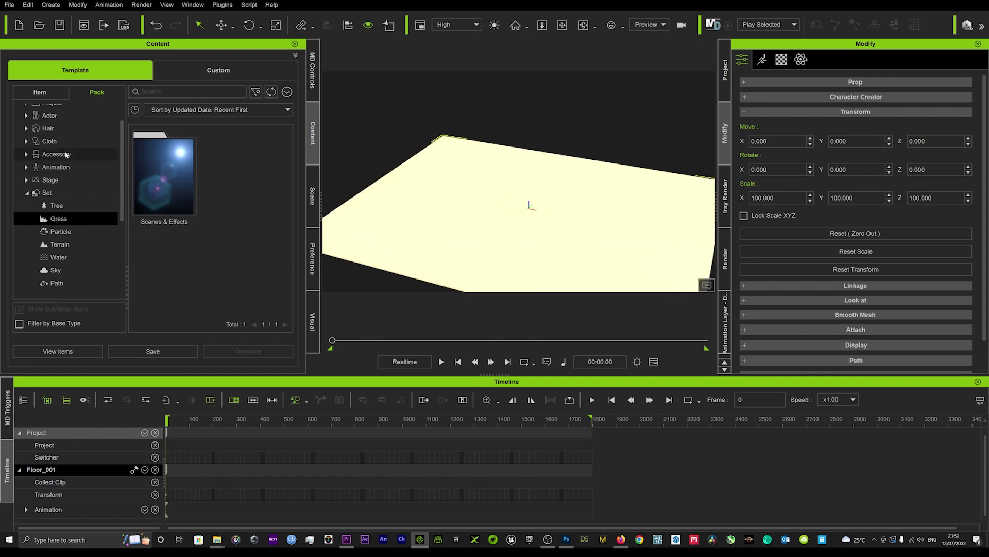
Step: Open the Scenes & Effects grass pack and try placing Purple Flowers.iGrass on the floor
scroll(84, 219, up, 2)
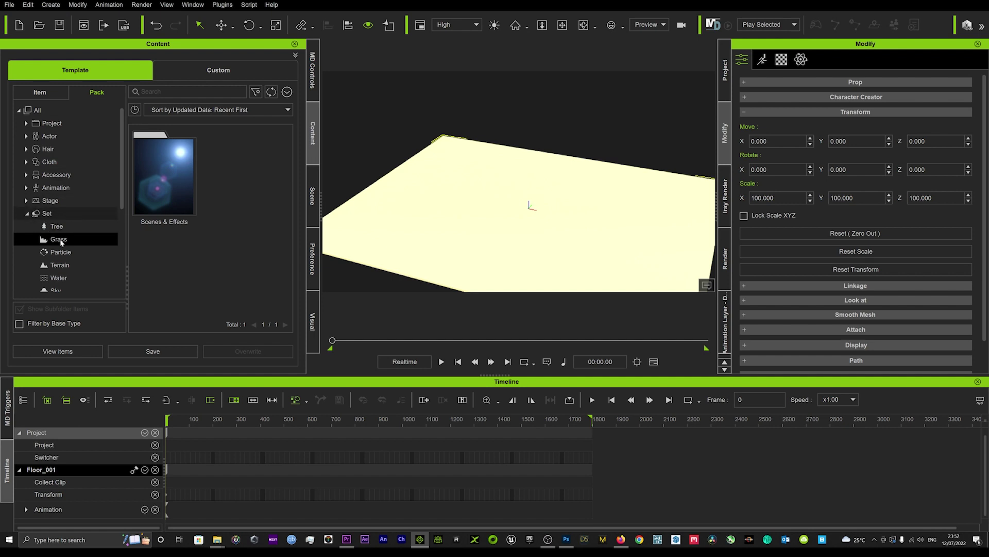
double_click(178, 180)
scroll(222, 202, down, 5)
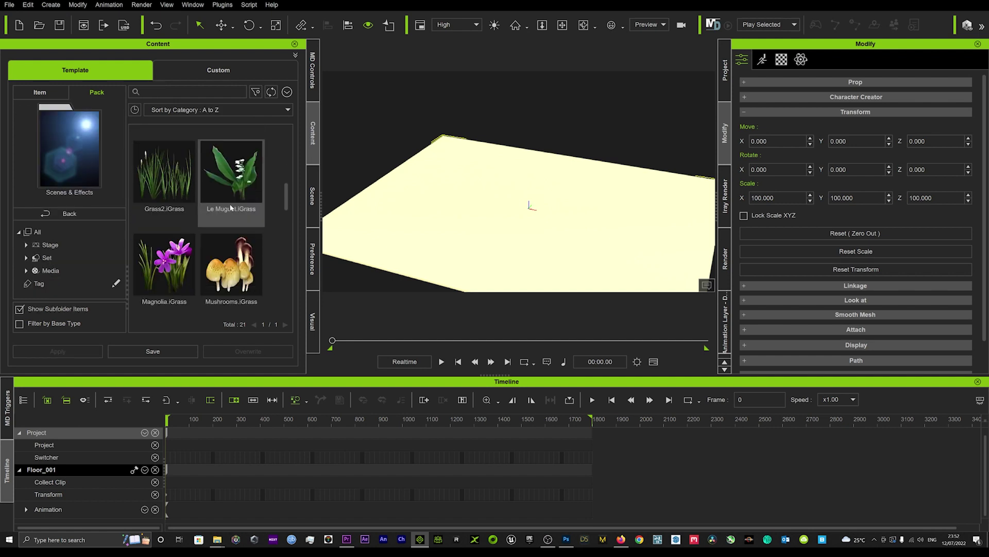
click(231, 213)
drag(231, 212, 440, 203)
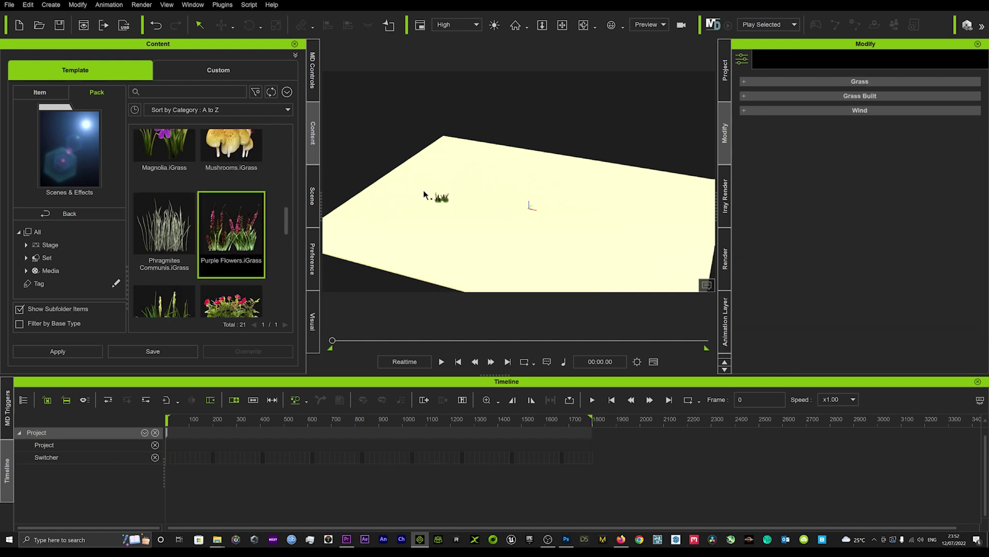
Step: Examine the placed purple flowers up close and undo their placement
scroll(428, 204, up, 2)
middle_drag(421, 205, 490, 186)
click(458, 186)
right_drag(458, 186, 530, 184)
scroll(521, 178, down, 3)
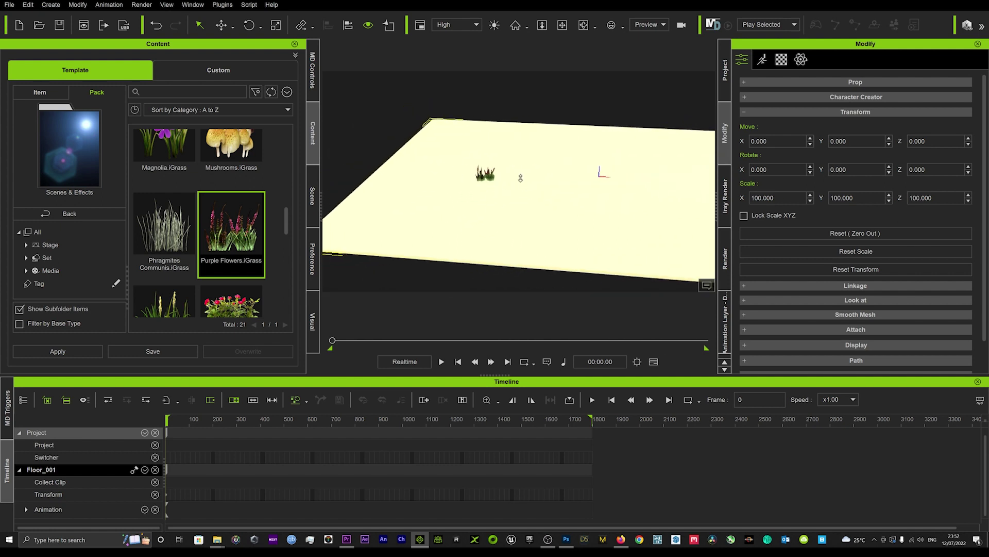
key(ctrl+z)
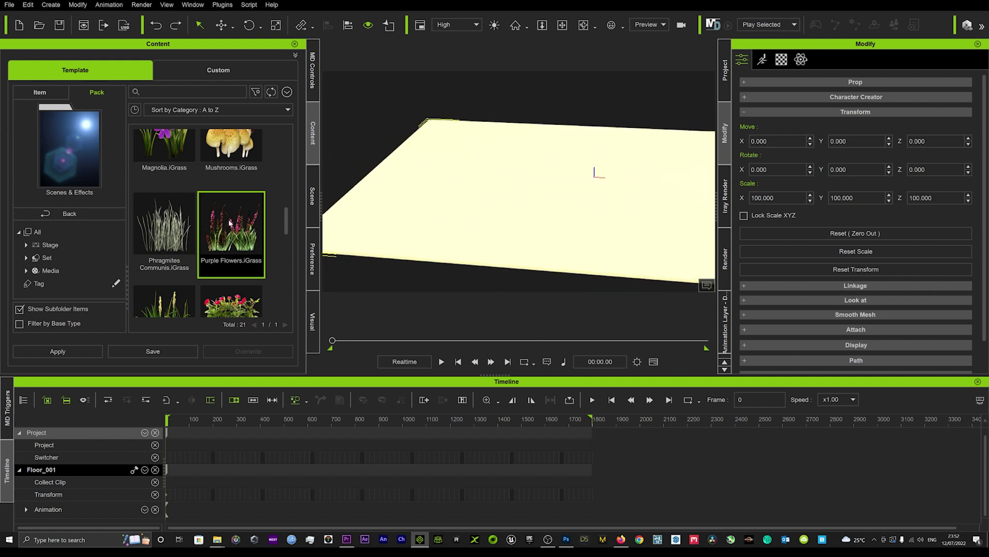
Step: Browse the other grass presets in the pack and return to the pack overview
scroll(219, 212, down, 3)
scroll(219, 213, down, 2)
scroll(224, 258, up, 5)
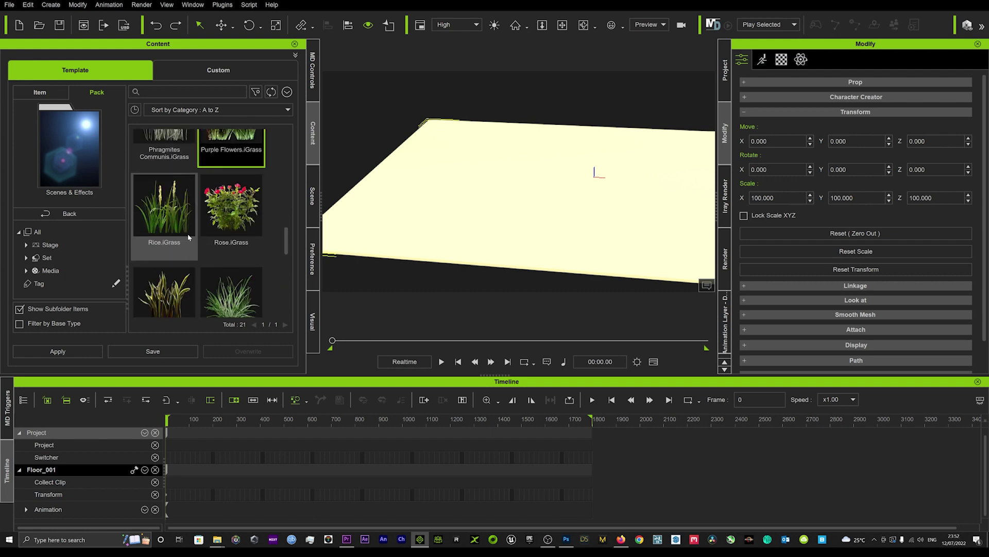
scroll(154, 265, up, 2)
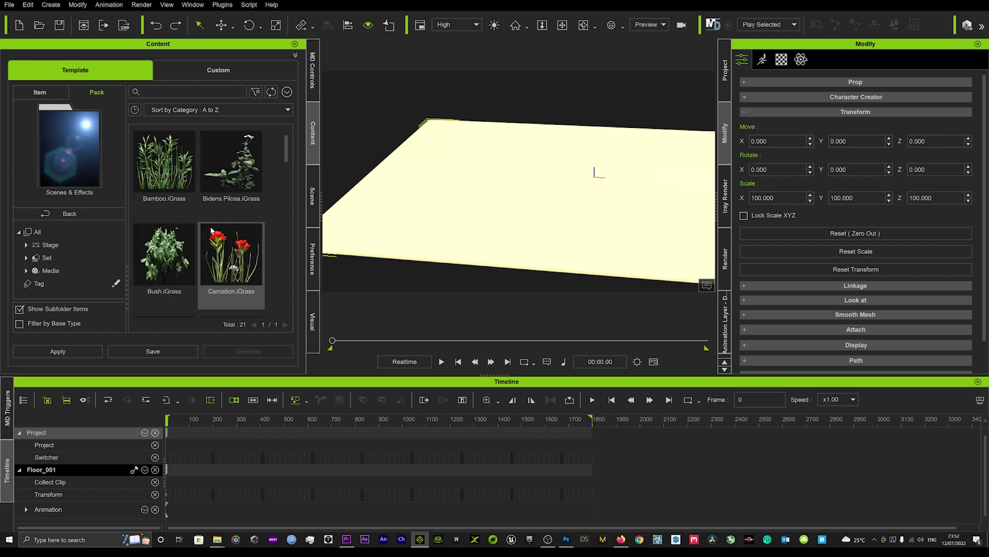
click(38, 215)
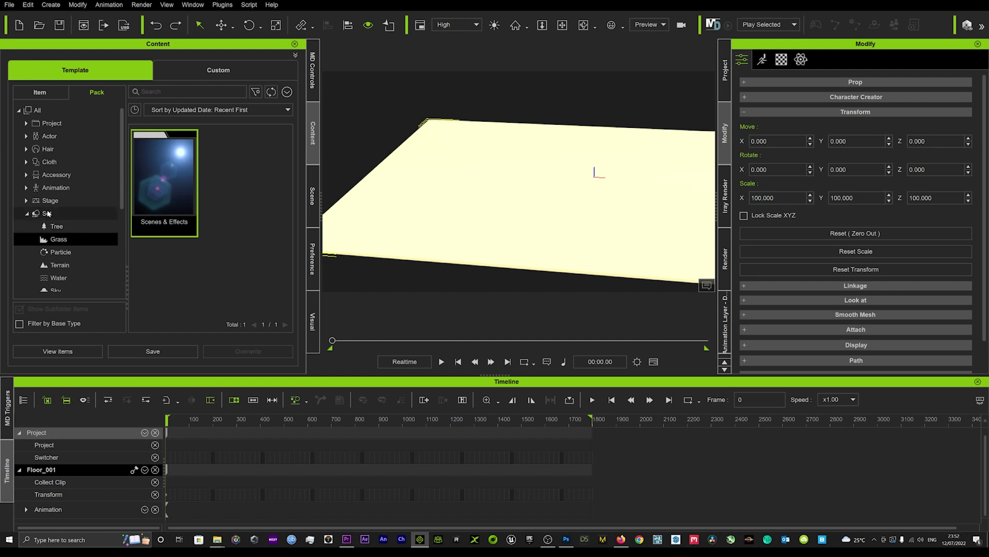
Step: List all content packs and open the Substance PBR 200+ pack
click(41, 108)
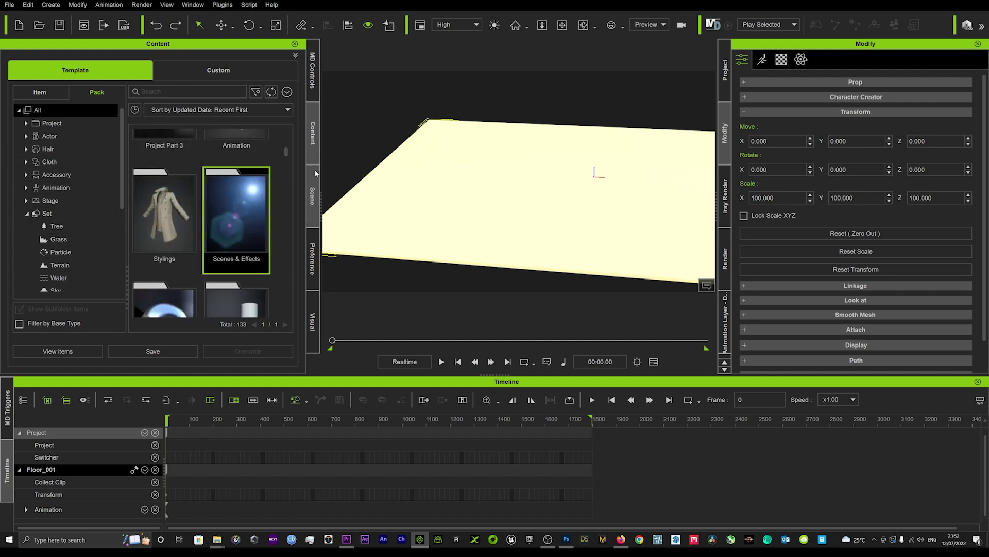
scroll(292, 147, down, 5)
drag(298, 237, 301, 303)
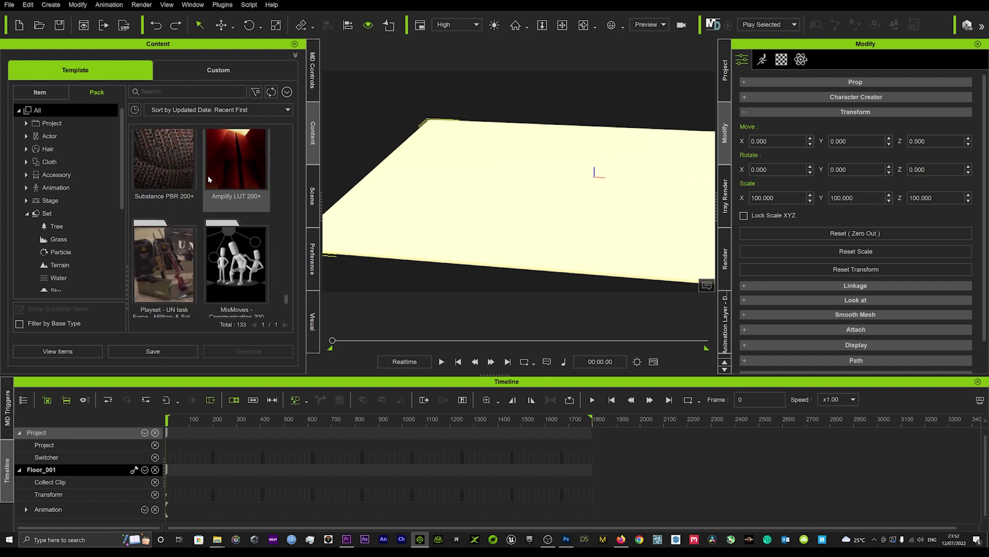
scroll(178, 176, up, 1)
double_click(181, 216)
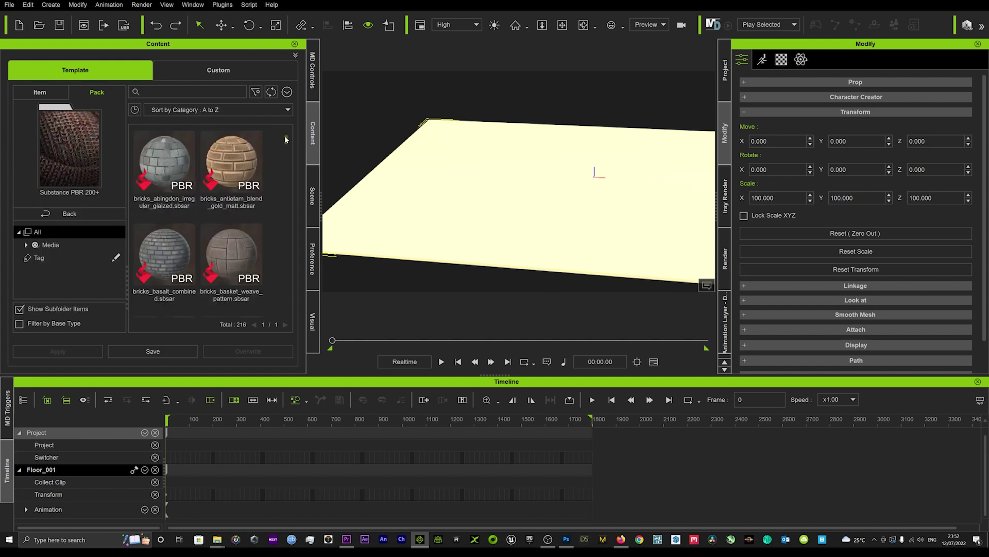
Step: Search the Substance PBR 200+ pack for "grass"
scroll(288, 148, down, 1)
click(186, 95)
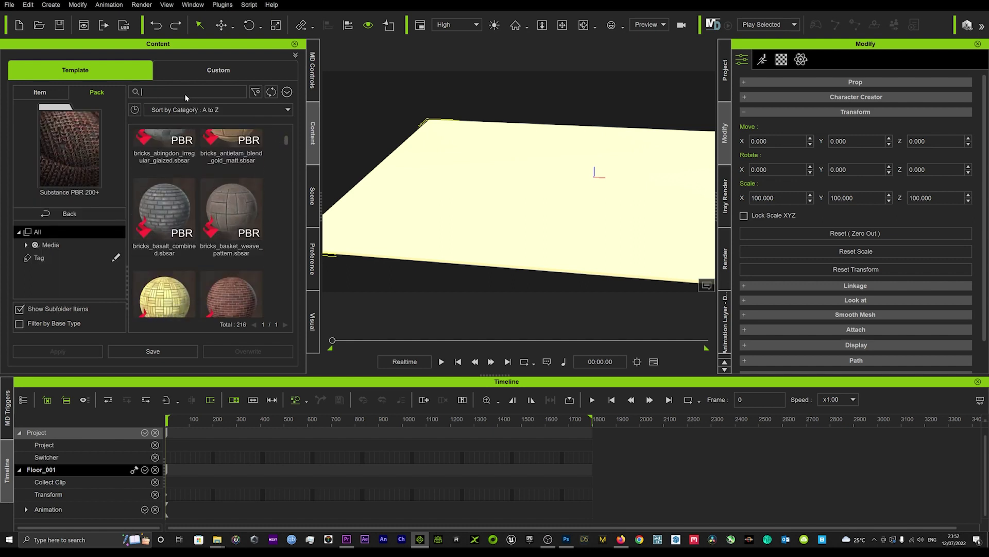
text(grass)
key(Return)
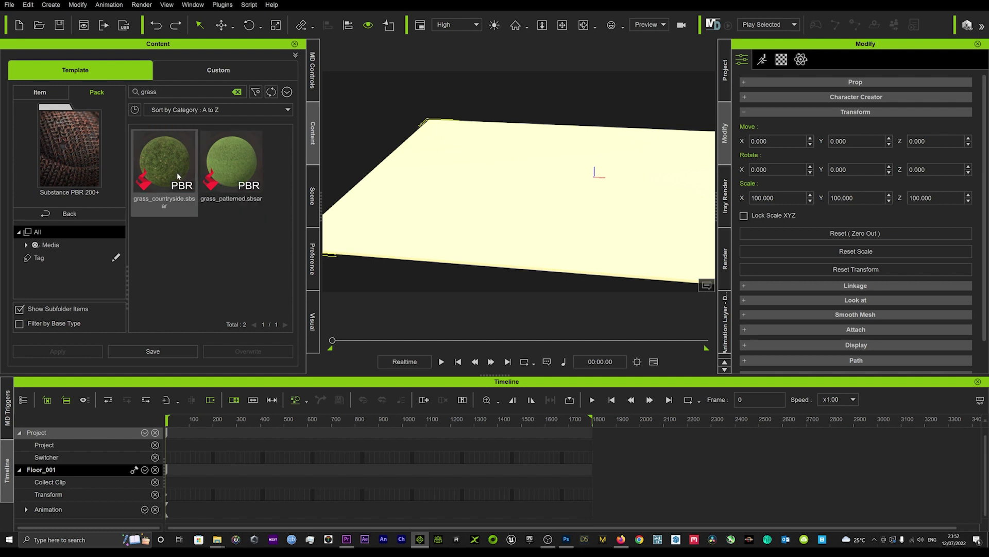
Step: Apply the grass_patterned.sbsar material to the floor
drag(232, 165, 516, 196)
right_drag(566, 190, 734, 216)
right_drag(536, 116, 565, 194)
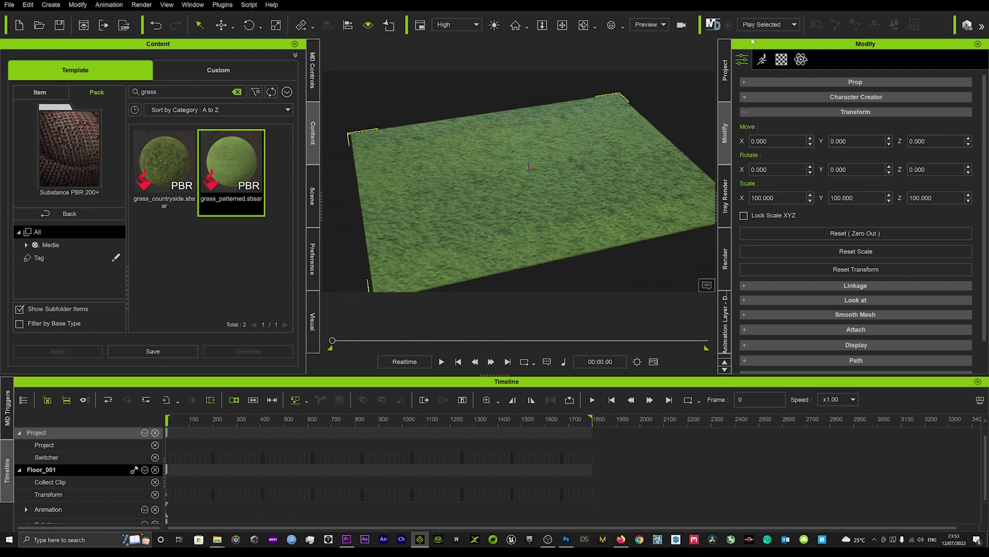
Step: Open the floor's material settings and go to the texture's UV settings
click(781, 59)
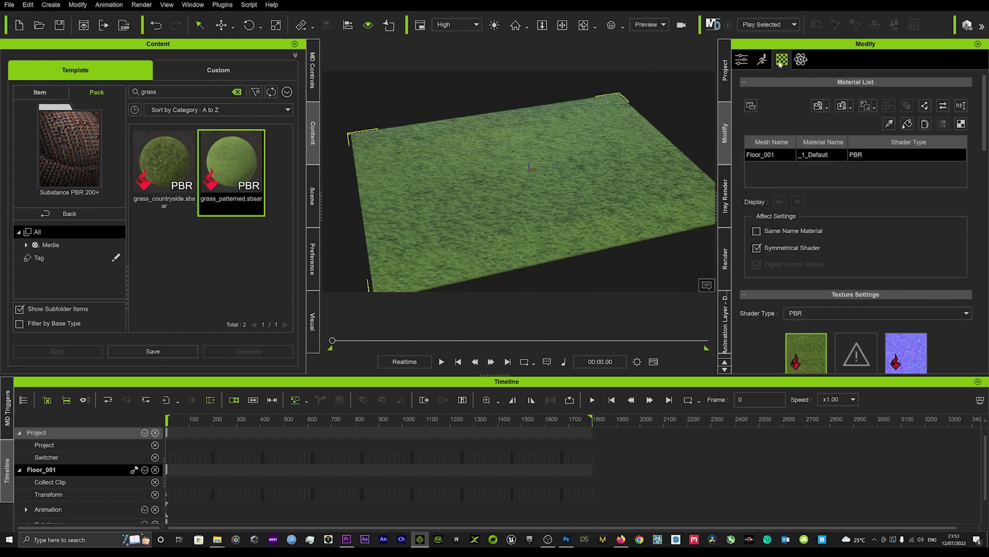
scroll(792, 180, down, 5)
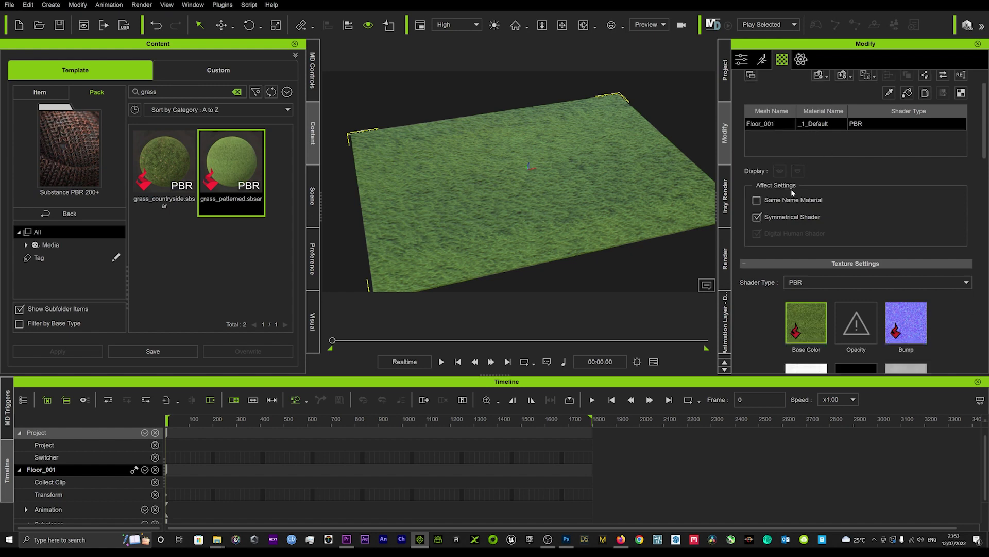
scroll(776, 206, down, 5)
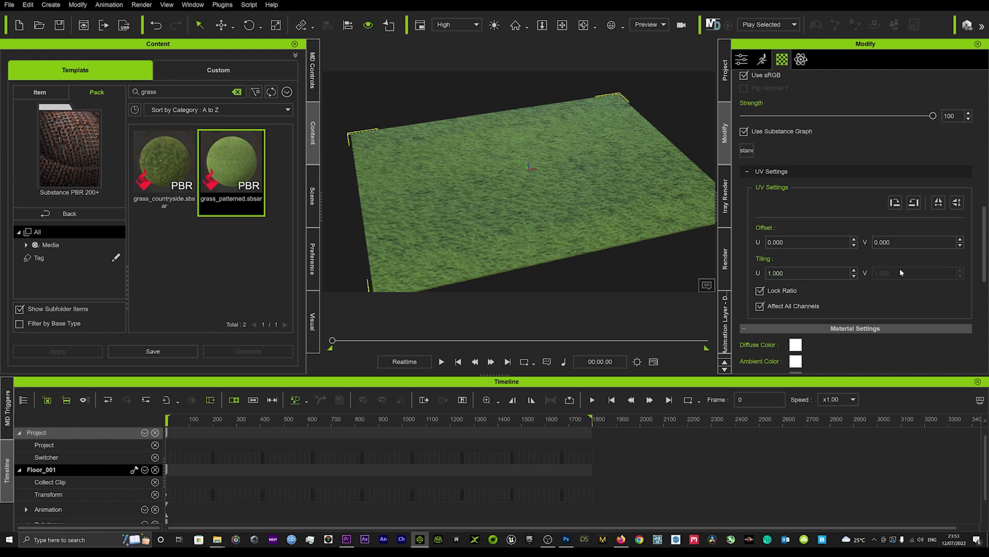
Step: Try a UV tiling of 3 on the floor's grass texture and check the pattern across the surface
drag(783, 274, 620, 274)
text(3)
key(Return)
scroll(540, 225, up, 3)
scroll(538, 235, down, 1)
right_drag(538, 243, 933, 211)
scroll(610, 253, up, 2)
right_drag(593, 252, 506, 209)
scroll(506, 209, down, 2)
Step: Set the grass texture's UV tiling to 4, keeping the ratio locked
drag(785, 273, 630, 267)
text(4)
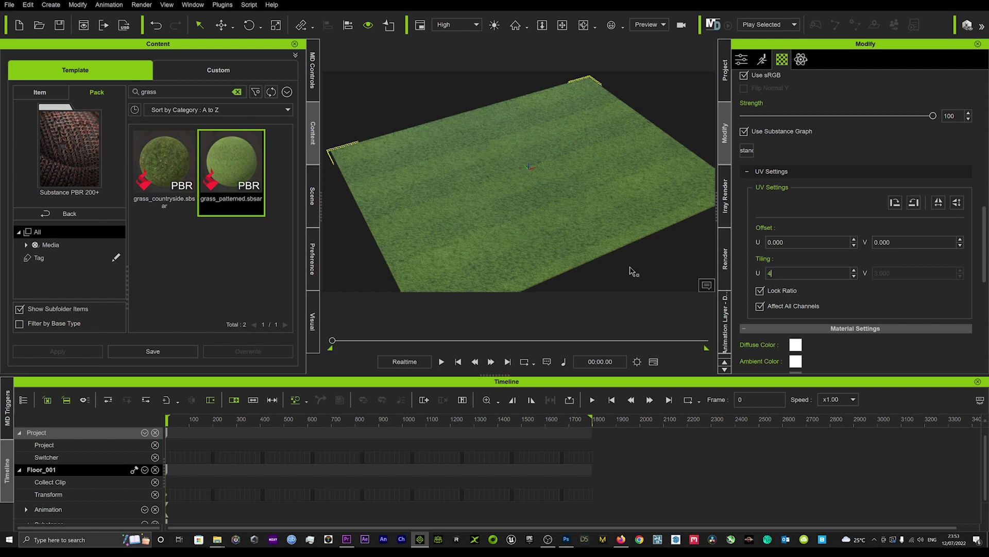
key(Return)
scroll(530, 232, up, 3)
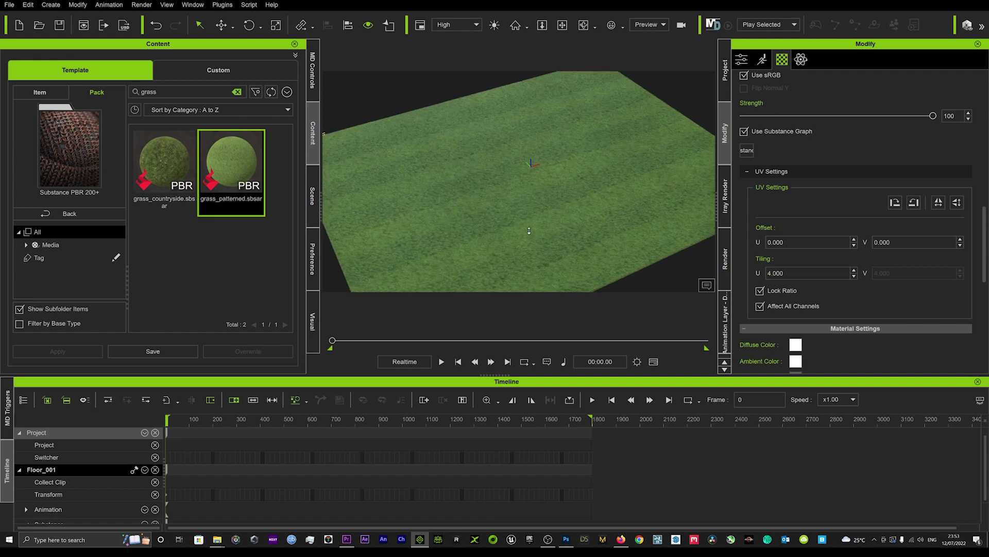
mouse_move(530, 231)
right_down()
mouse_move(830, 215)
mouse_move(776, 205)
mouse_move(415, 233)
mouse_move(530, 221)
right_up()
Step: Expand the floor material's Resource Map and Substance settings and set the substance output size to 2048x2048
scroll(852, 166, down, 10)
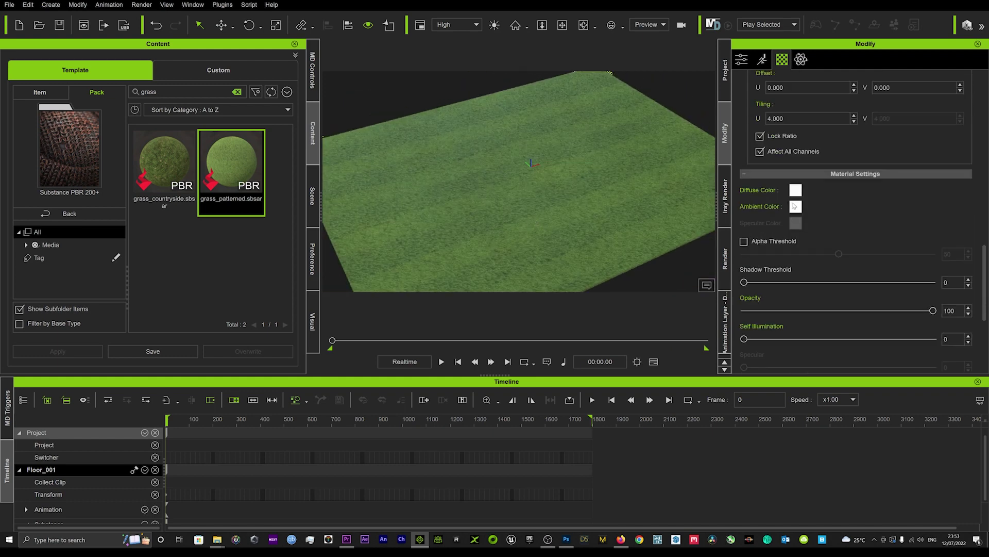
scroll(784, 228, down, 2)
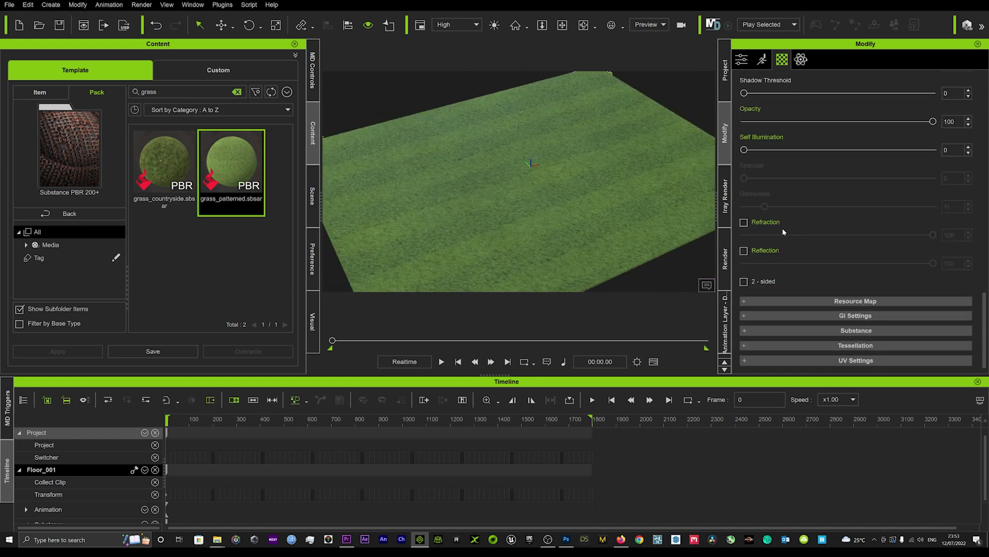
click(798, 303)
scroll(793, 299, down, 5)
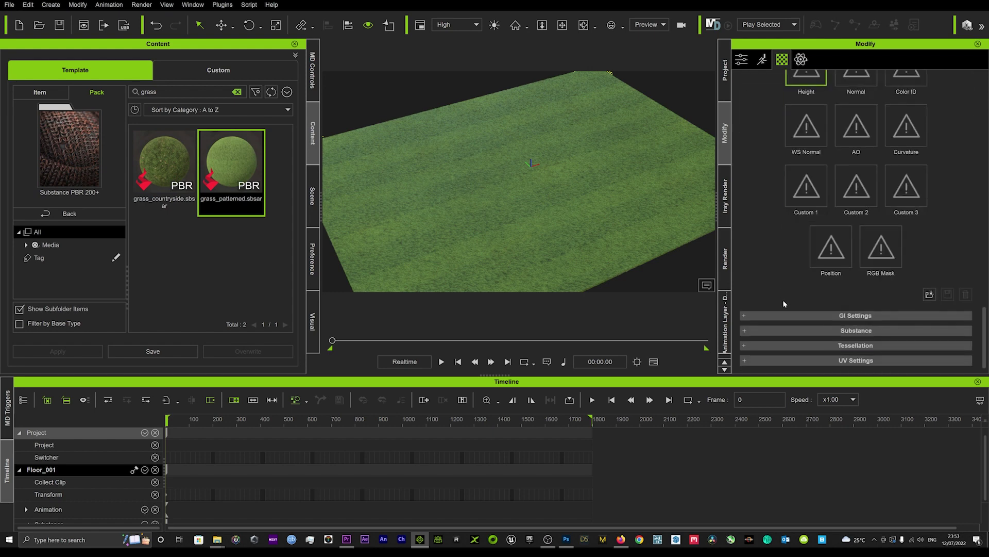
click(800, 332)
scroll(784, 314, down, 4)
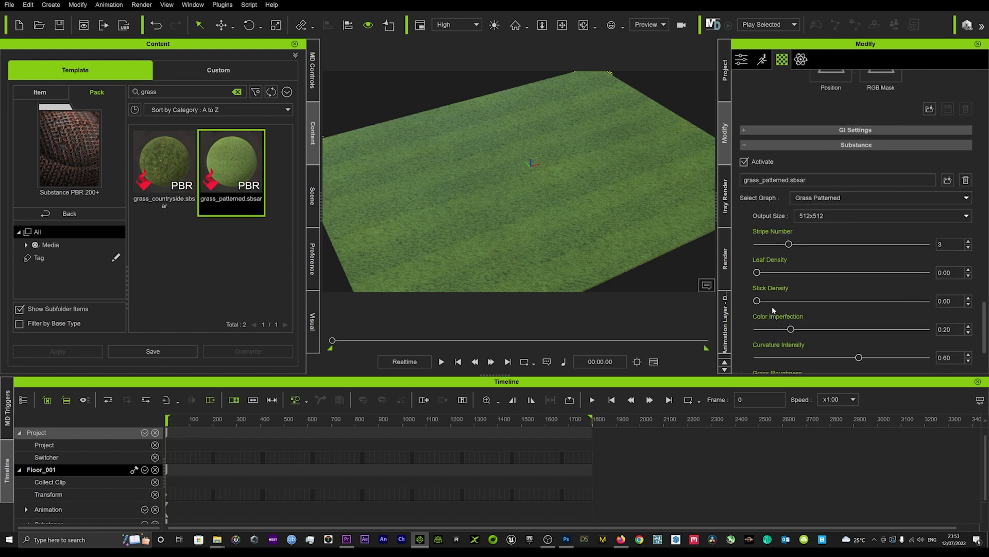
scroll(773, 304, down, 1)
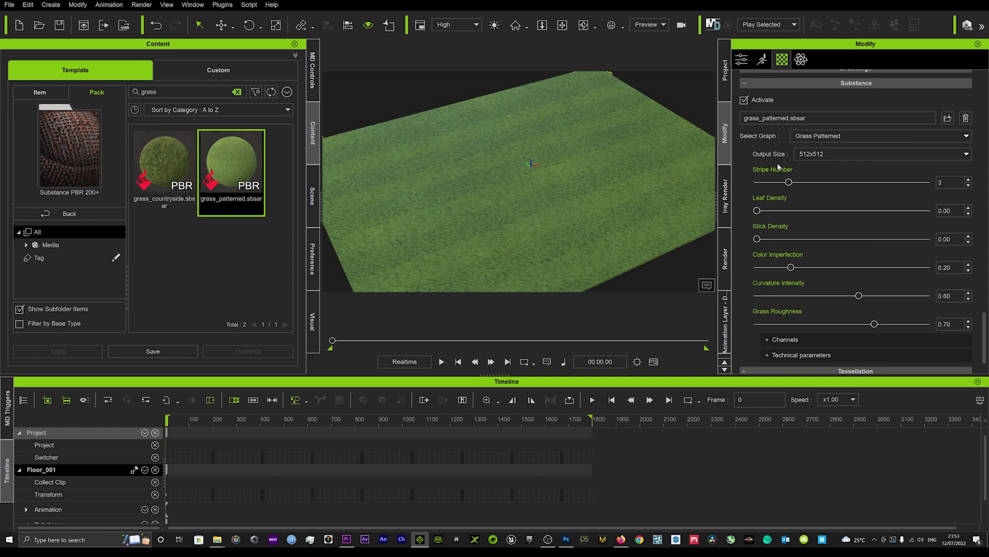
click(812, 157)
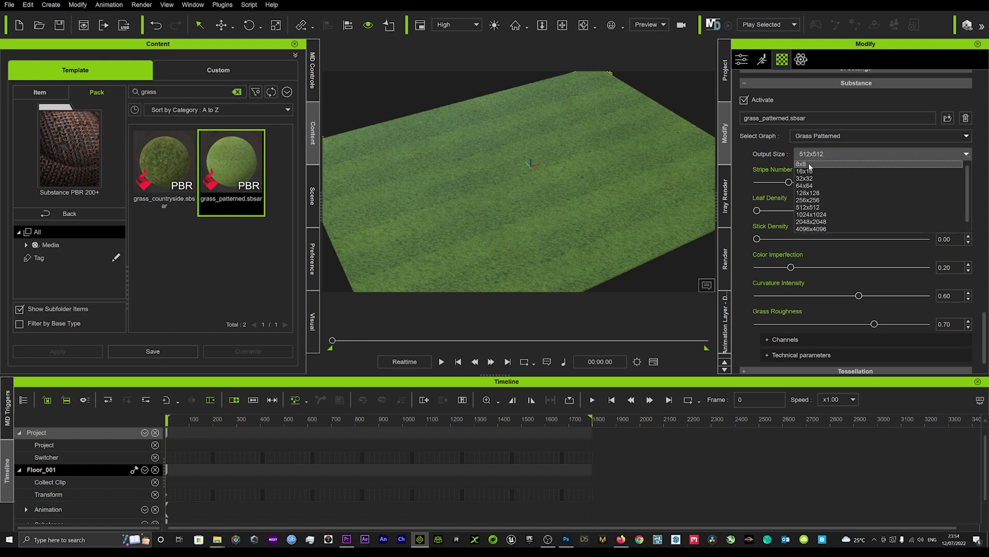
click(810, 223)
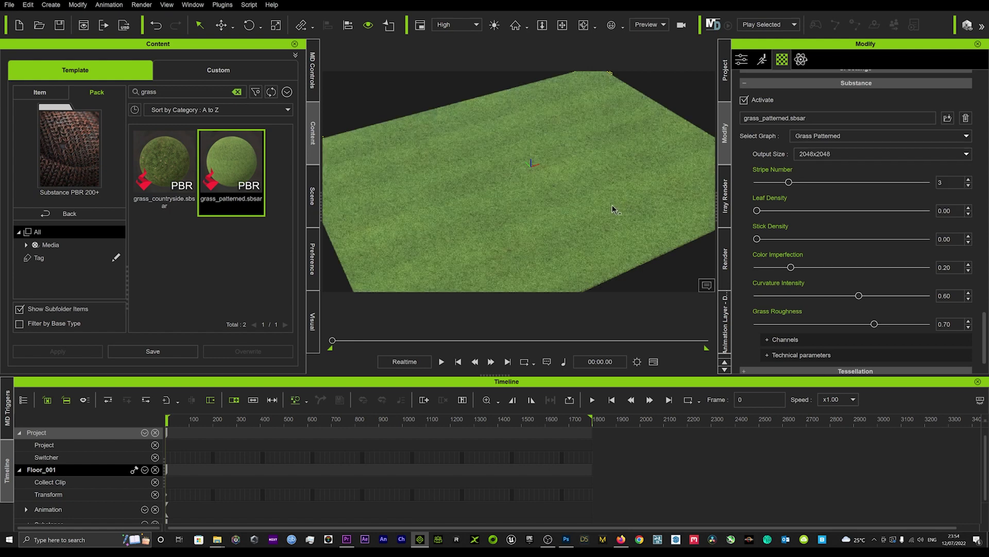
Step: Set the grass substance's leaf density to 0.75 and its stripe number to 0
mouse_move(518, 233)
right_down()
mouse_move(735, 223)
mouse_move(527, 216)
mouse_move(542, 137)
mouse_move(471, 181)
mouse_move(572, 223)
mouse_move(534, 243)
right_up()
scroll(528, 216, up, 4)
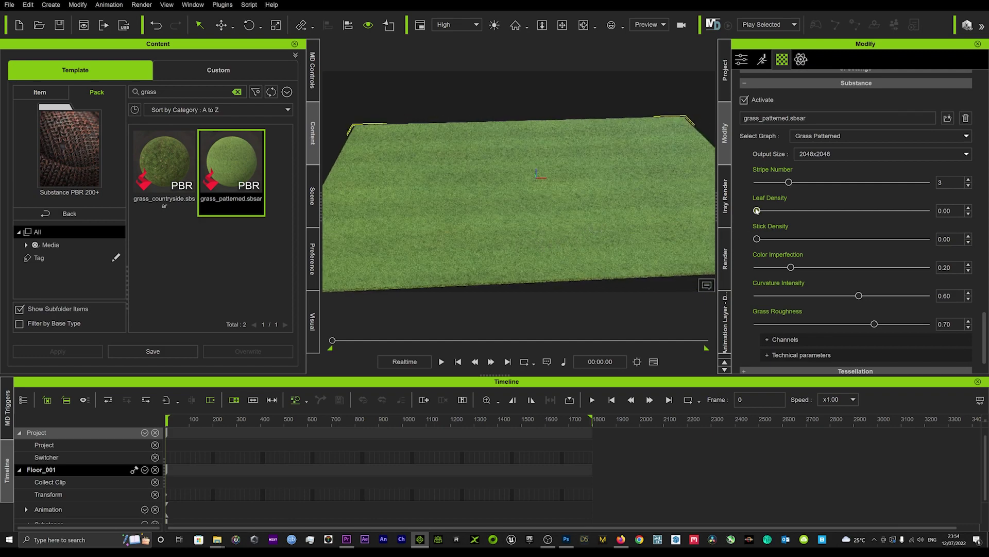
drag(835, 211, 884, 210)
drag(778, 183, 715, 192)
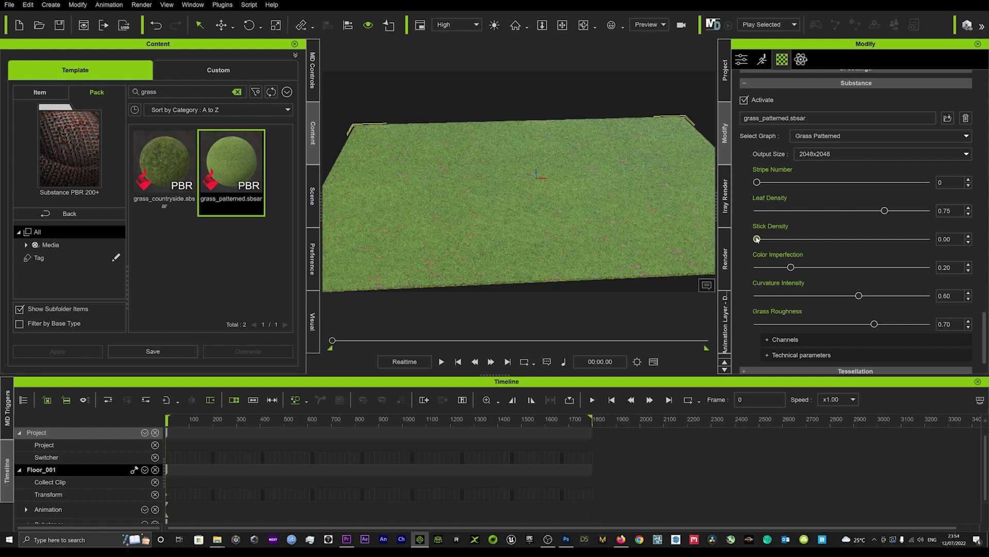
Step: Set the grass substance's stick density to 0.33 and inspect the floor surface up close
drag(784, 238, 813, 240)
right_drag(534, 237, 639, 226)
scroll(556, 227, up, 4)
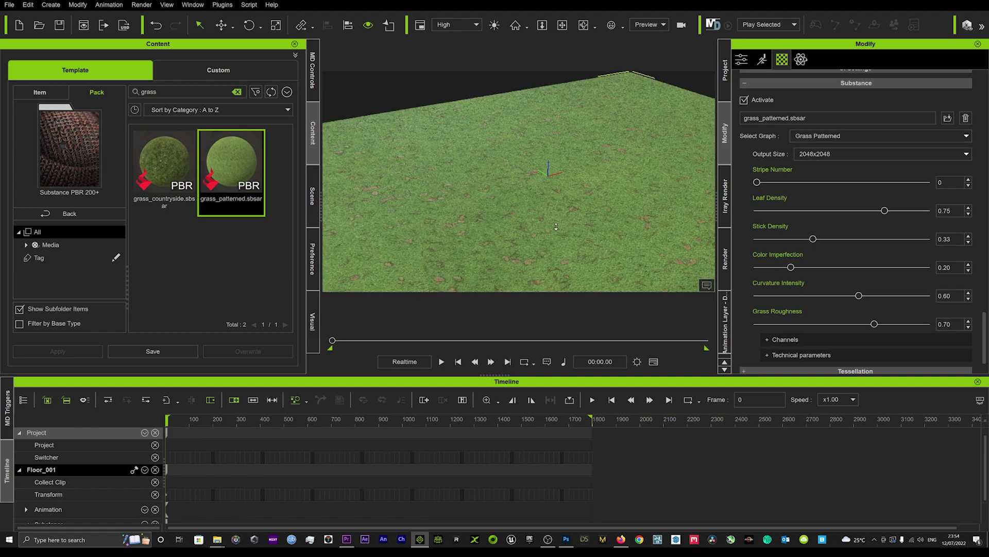
right_drag(556, 227, 593, 217)
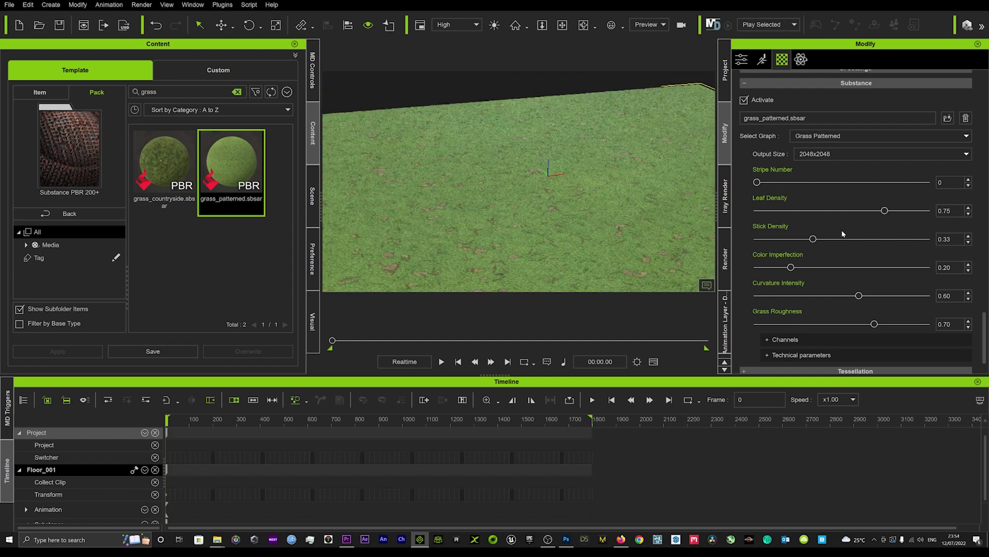
Step: Adjust the grass substance to color imperfection 0.64, curvature intensity 0.28 and grass roughness 0.97
scroll(779, 255, down, 1)
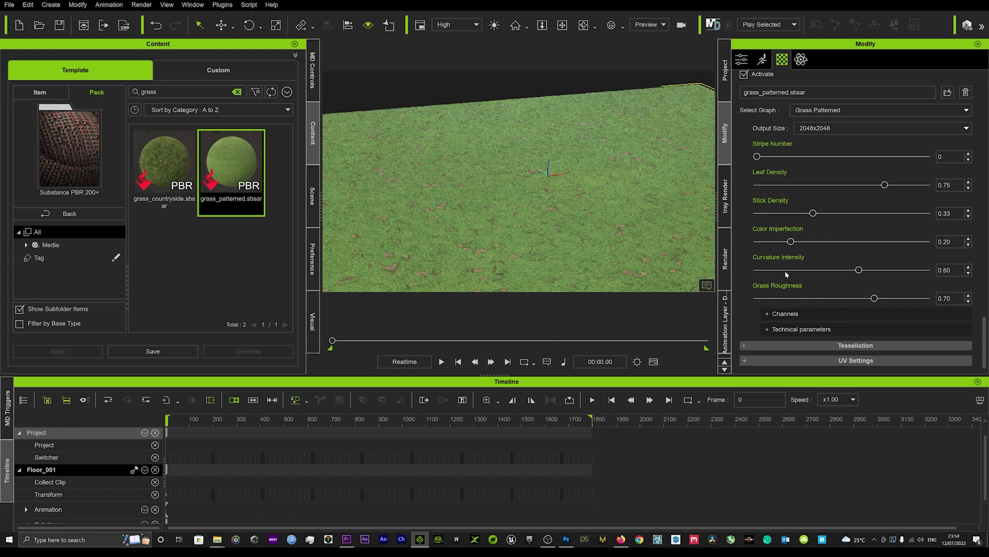
click(807, 243)
drag(862, 248, 862, 248)
drag(852, 272, 798, 260)
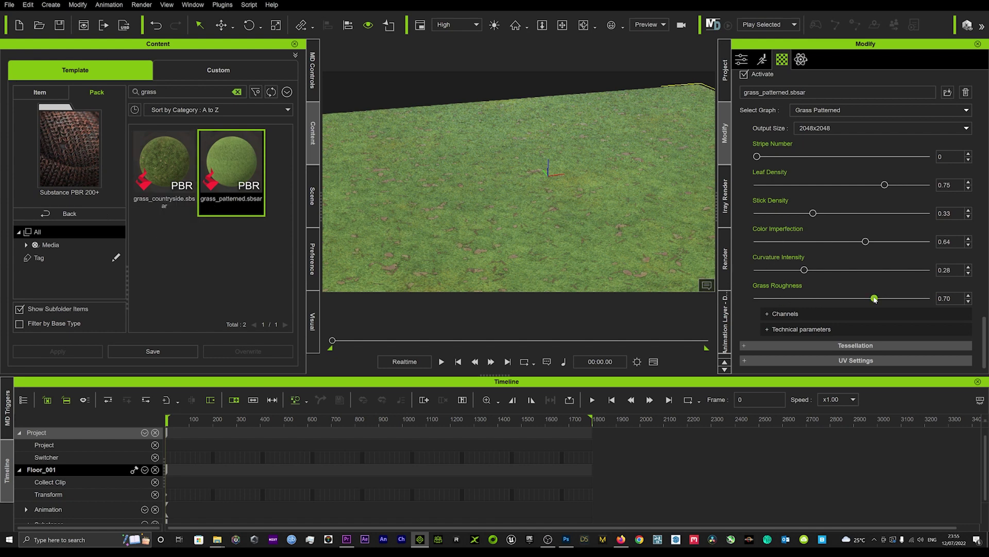
drag(876, 298, 907, 295)
Step: Expand the floor material's Tessellation settings and try tessellation level 2 with a multiplier of 93.4
click(773, 347)
scroll(772, 289, down, 3)
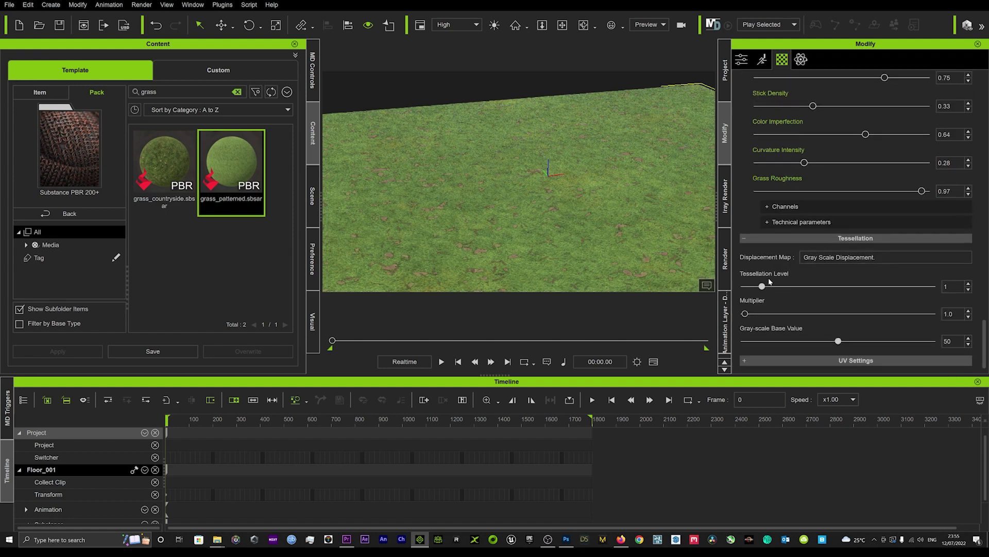
drag(773, 289, 892, 302)
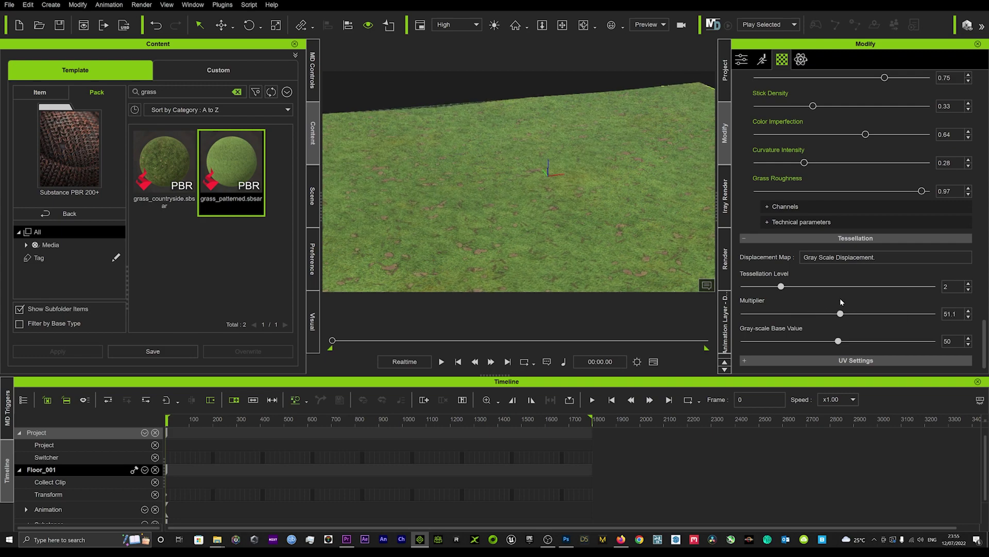
right_drag(520, 238, 526, 205)
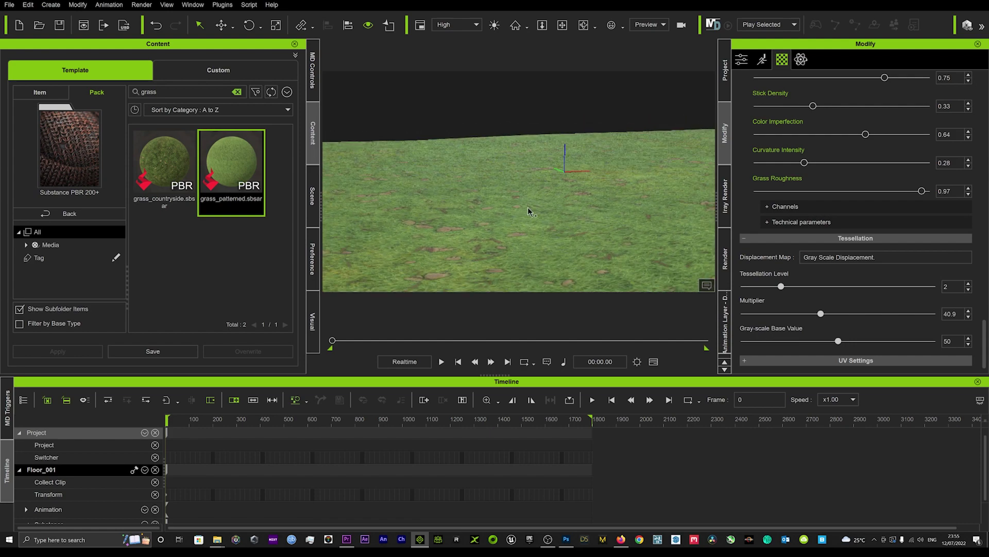
drag(879, 308, 869, 291)
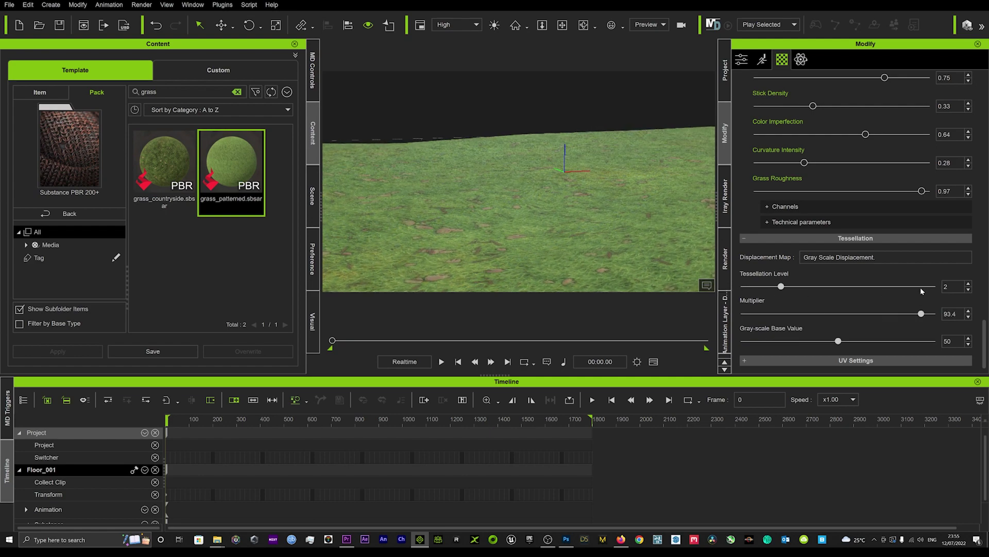
Step: Set the floor's tessellation level to 1 and its displacement multiplier to 8.0
right_drag(617, 232, 637, 223)
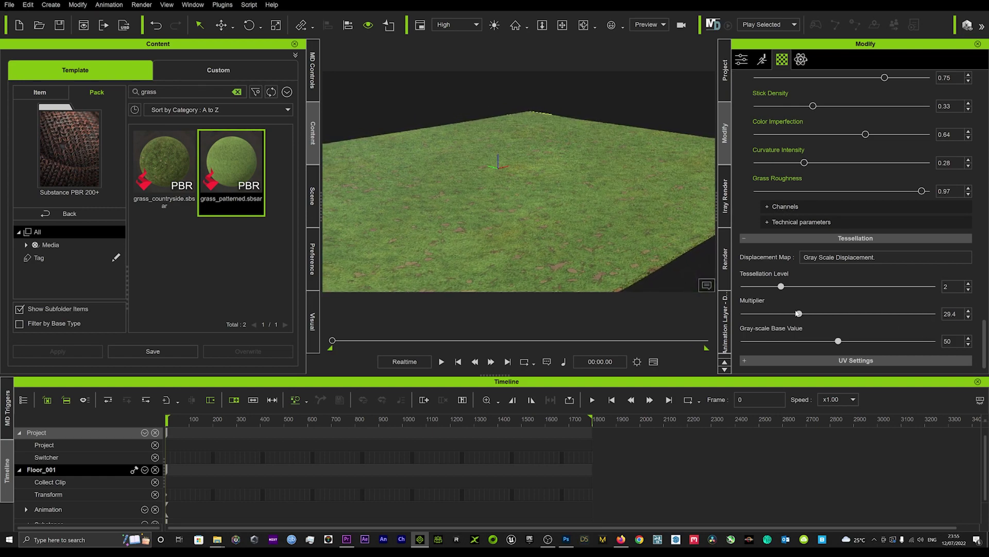
right_drag(437, 290, 663, 293)
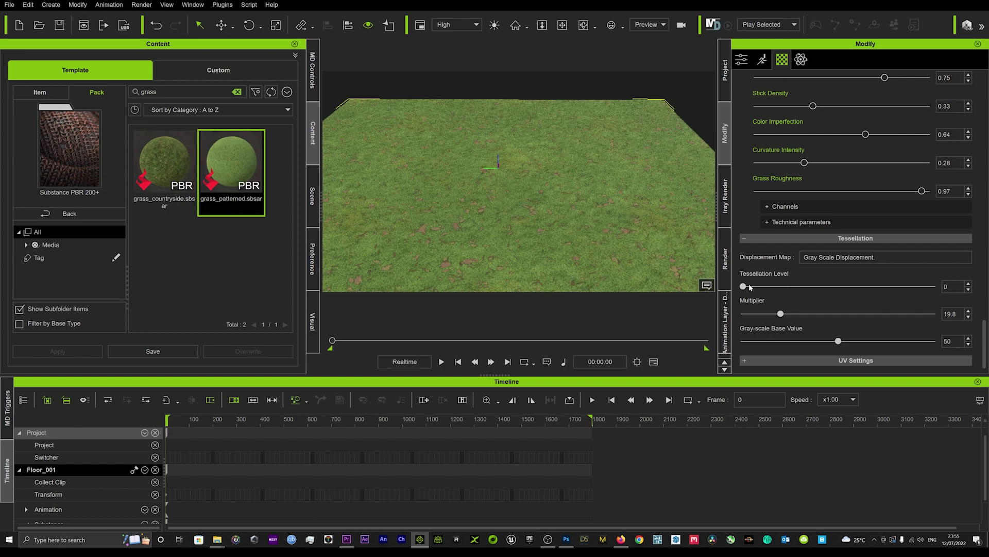
right_drag(521, 229, 294, 225)
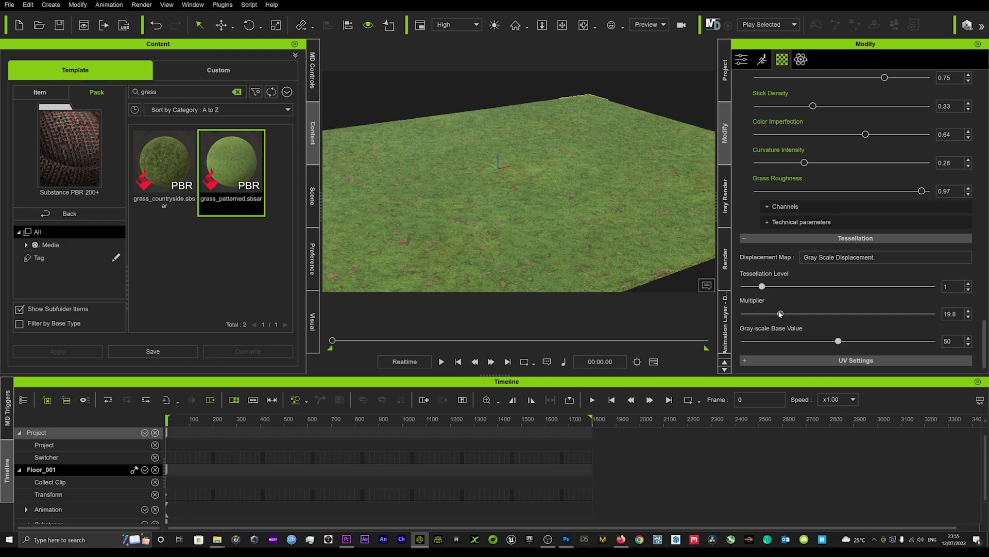
mouse_move(538, 221)
right_down()
mouse_move(805, 211)
mouse_move(570, 197)
mouse_move(403, 210)
mouse_move(557, 217)
right_up()
scroll(575, 202, up, 5)
scroll(568, 202, down, 5)
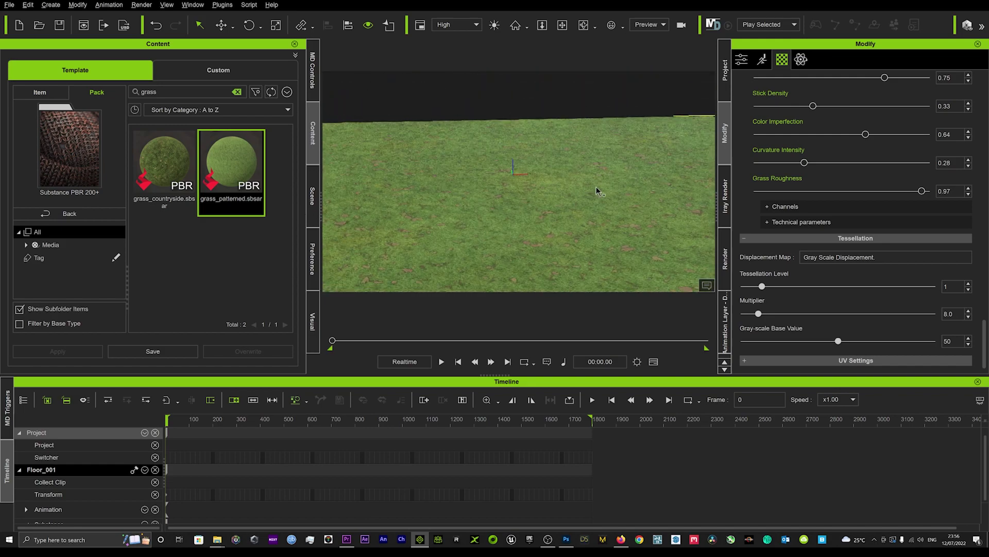
Step: Add the Azalea tree from the Scenes & Effects pack's tree content to the middle of the grass floor
click(63, 217)
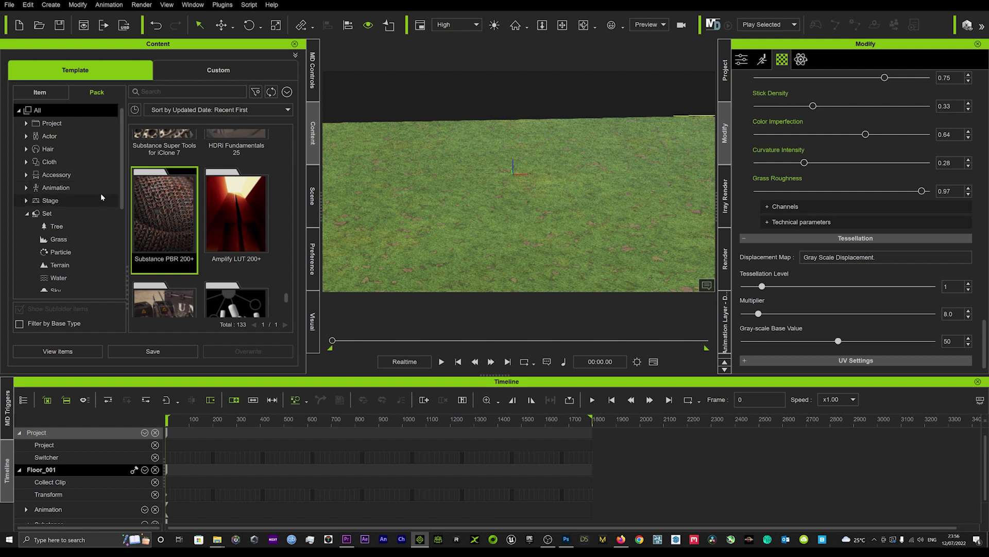
click(61, 227)
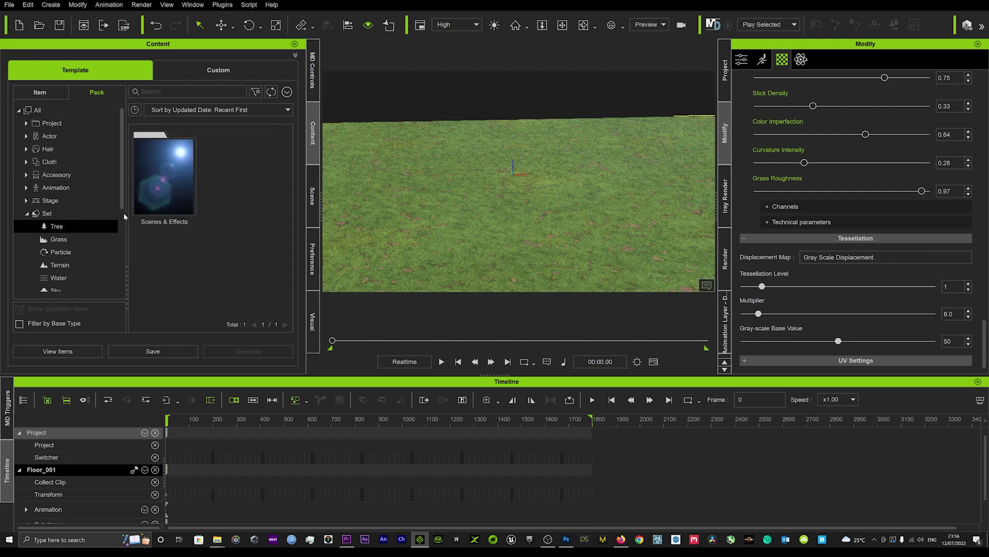
double_click(180, 195)
scroll(230, 182, down, 3)
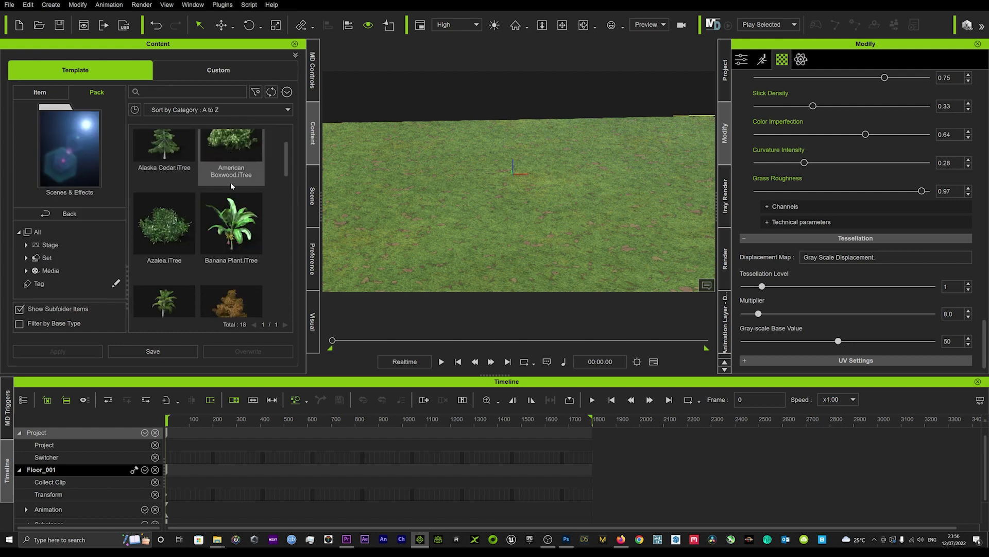
click(158, 192)
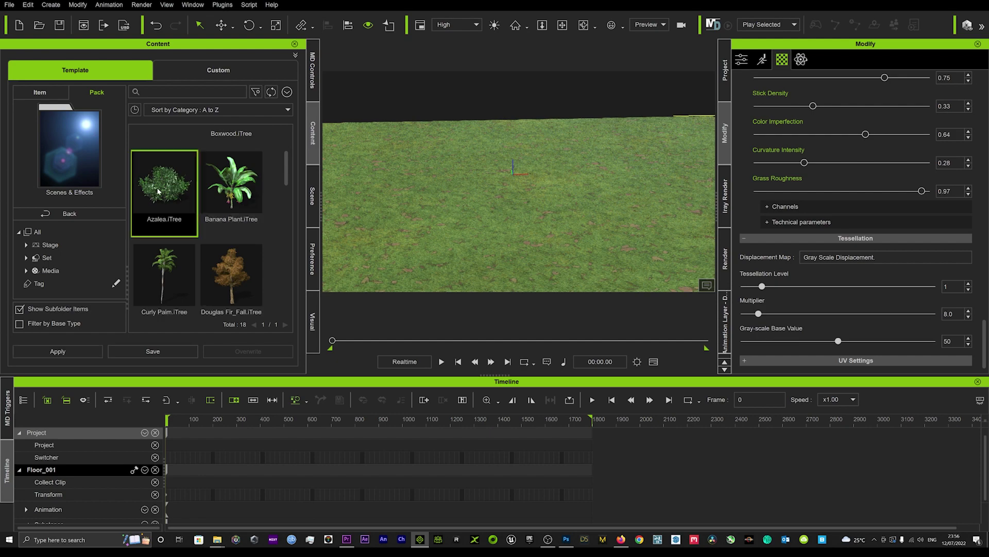
drag(159, 191, 503, 179)
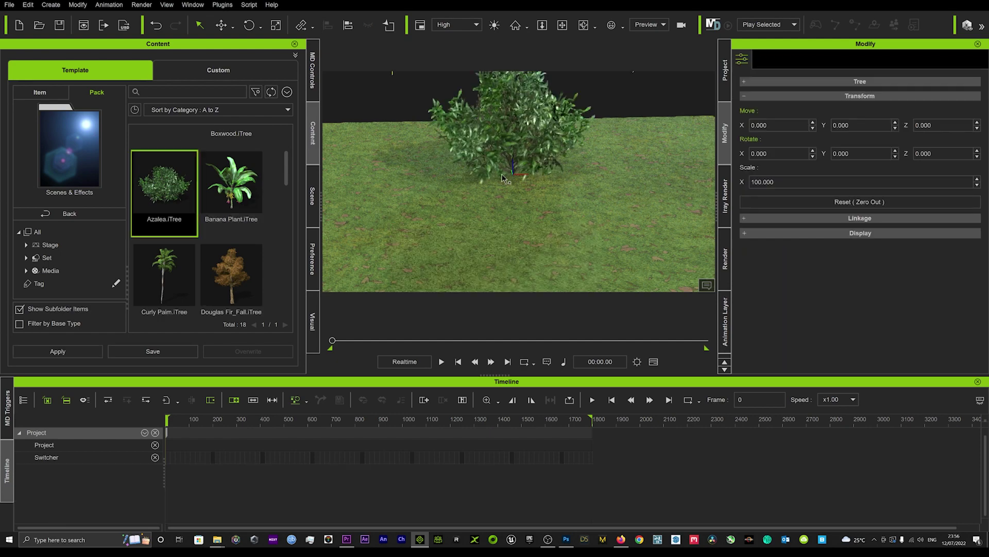
middle_drag(570, 171, 547, 175)
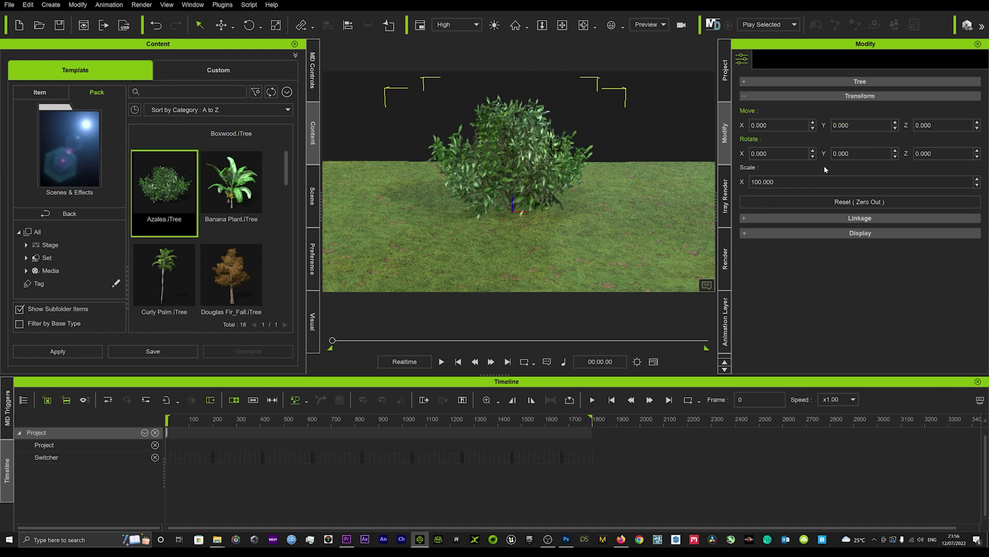
Step: Plant azalea copies on both sides of the original with the gardening planter at size 1, number 1 and height variation 34
click(845, 86)
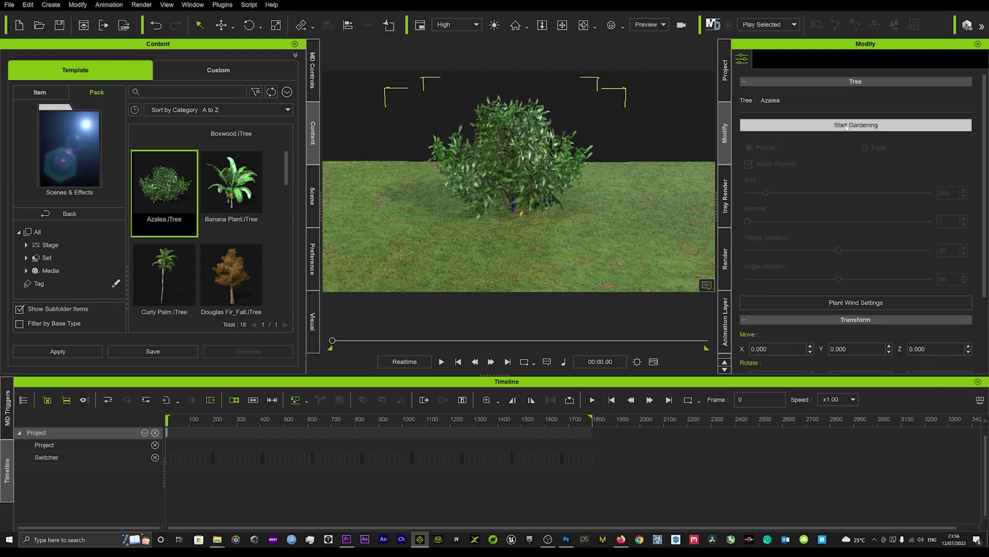
click(847, 126)
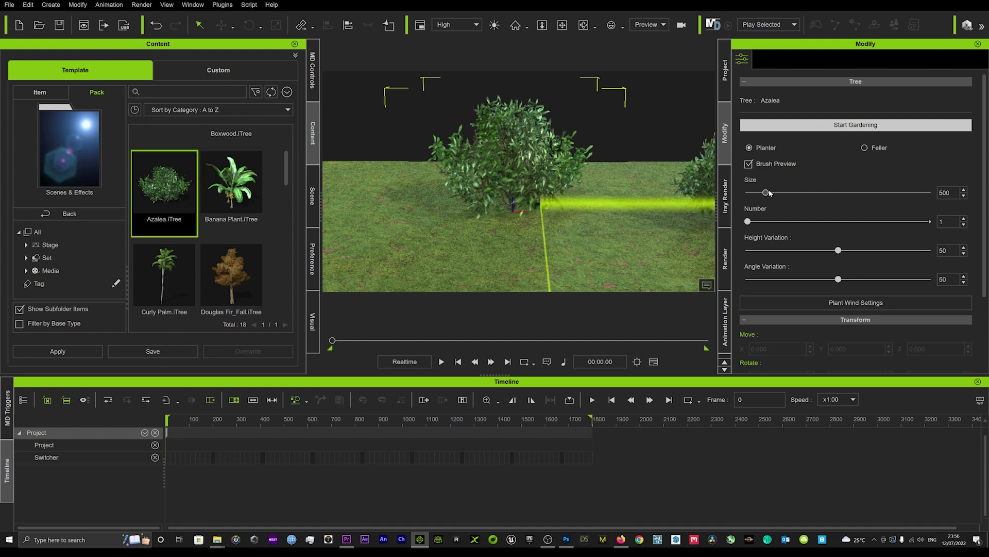
drag(764, 195, 749, 197)
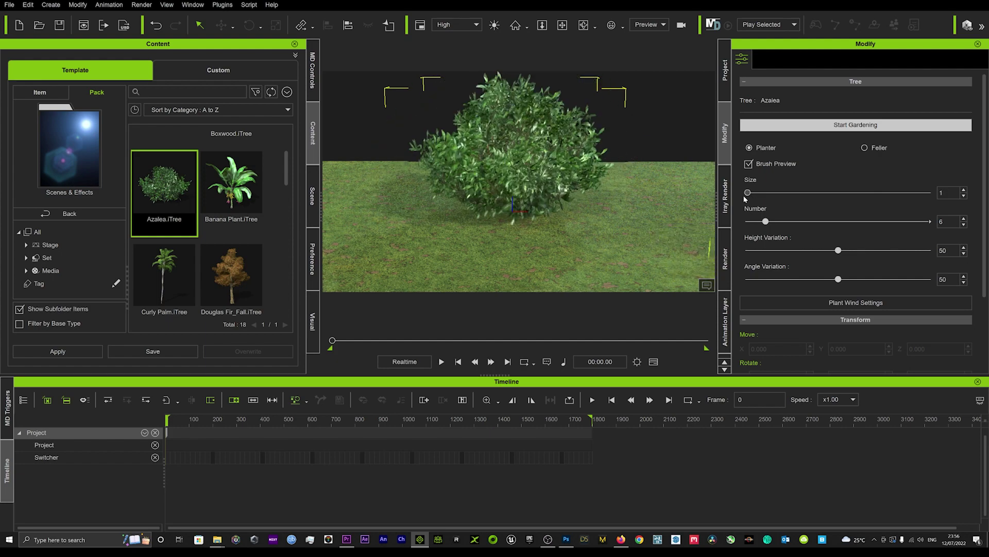
drag(838, 251, 810, 251)
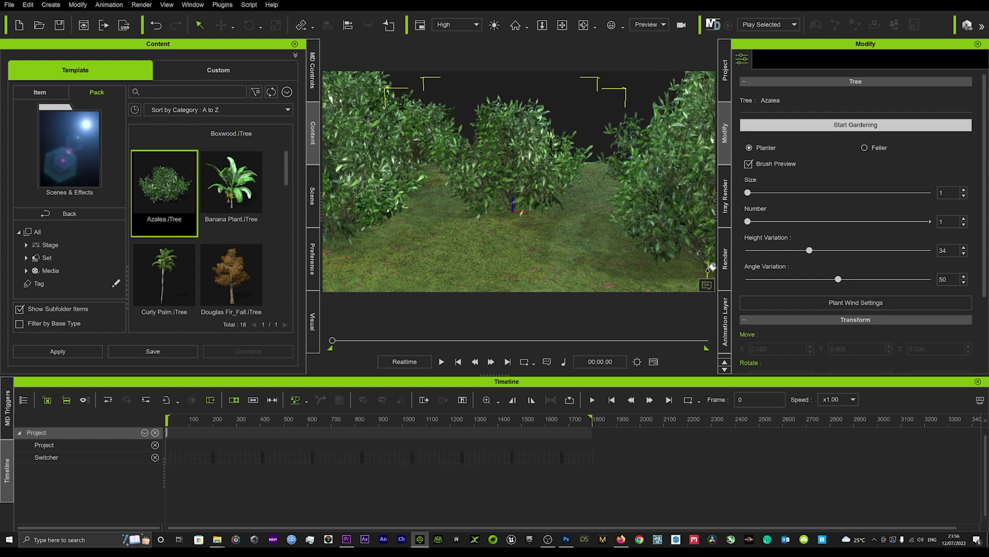
click(791, 127)
Step: Try to select and delete the central azalea bush in the viewport, and undo the deletion
click(524, 176)
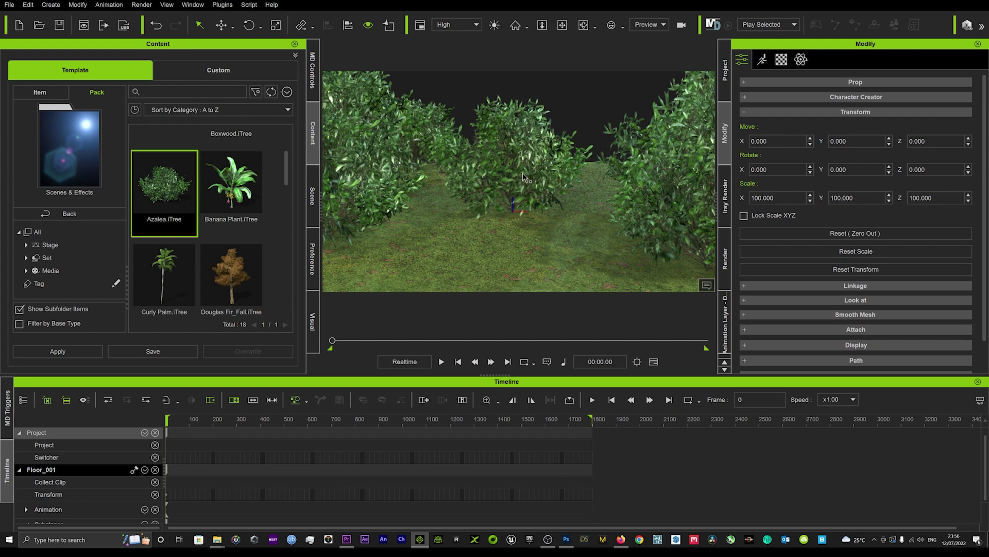
click(523, 158)
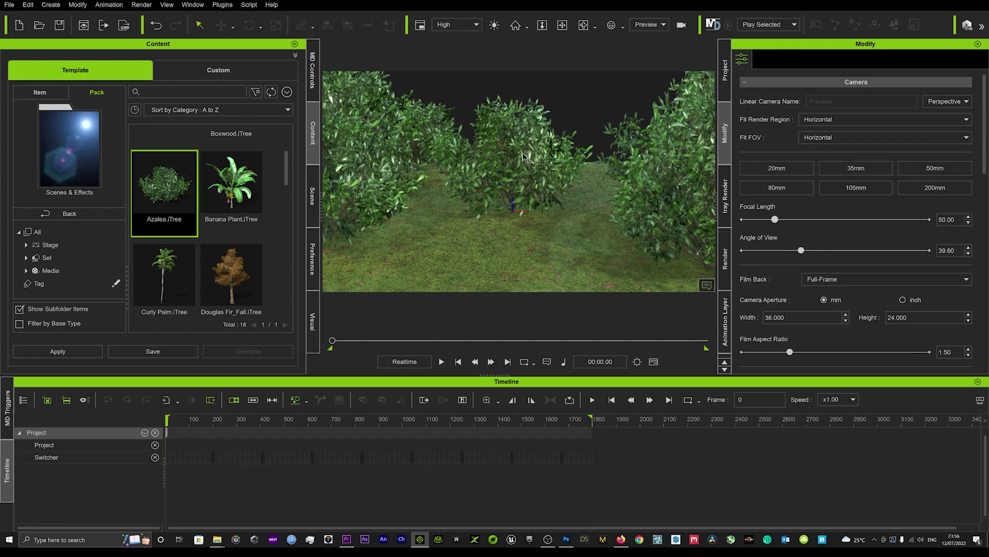
right_drag(524, 154, 503, 143)
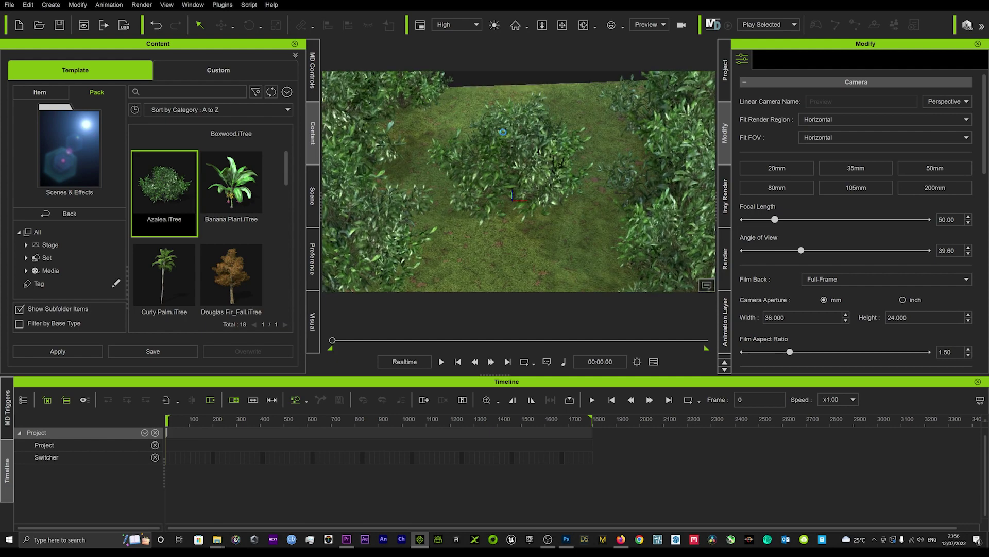
click(505, 136)
drag(497, 141, 600, 181)
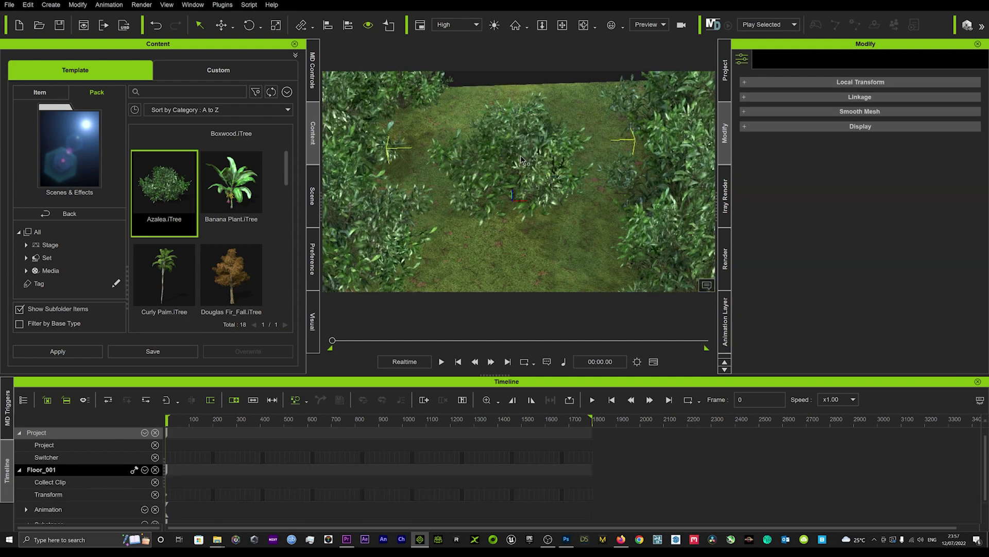
key(Delete)
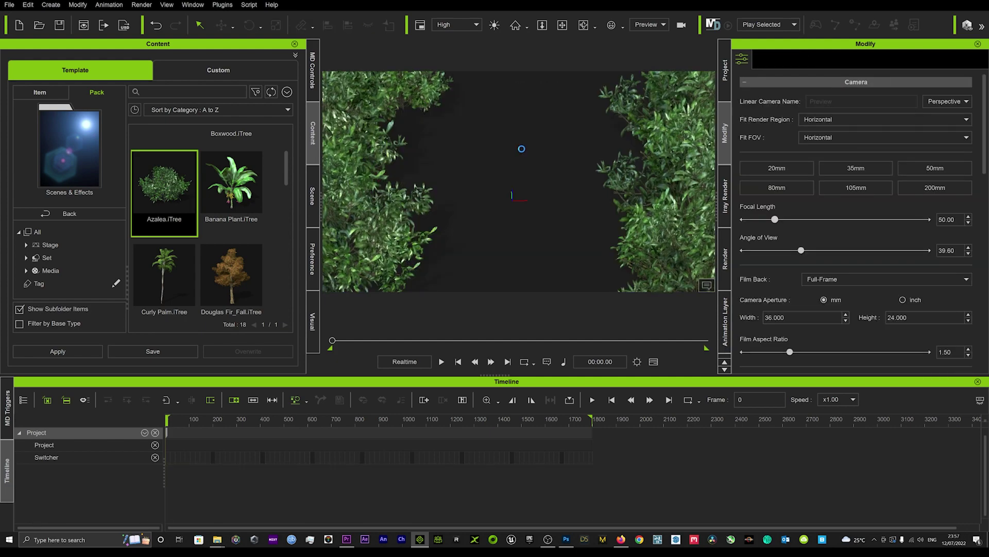
key(ctrl+z)
Step: Show the scene's object list and toggle the visibility of the numbered Azalea copies to identify the bush at the centre
click(311, 198)
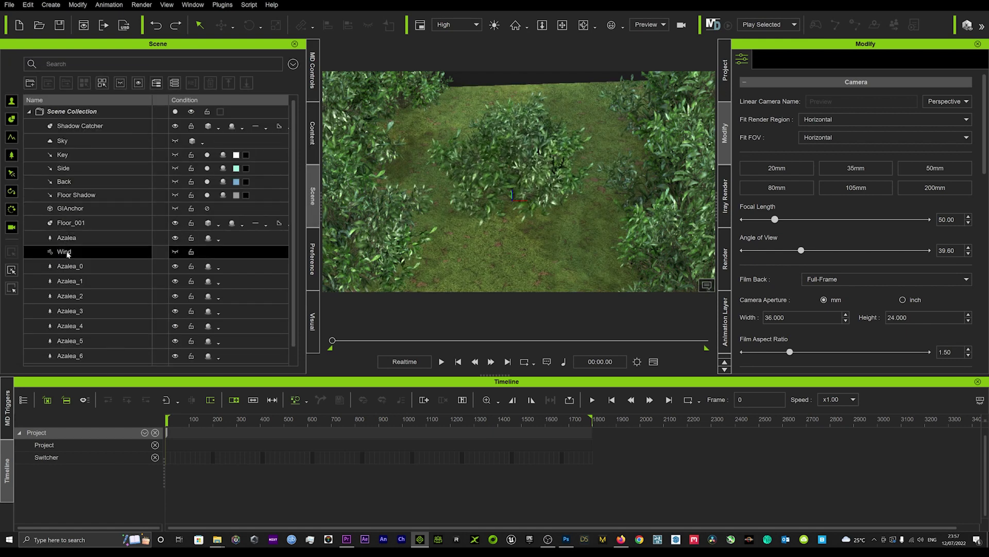
click(69, 265)
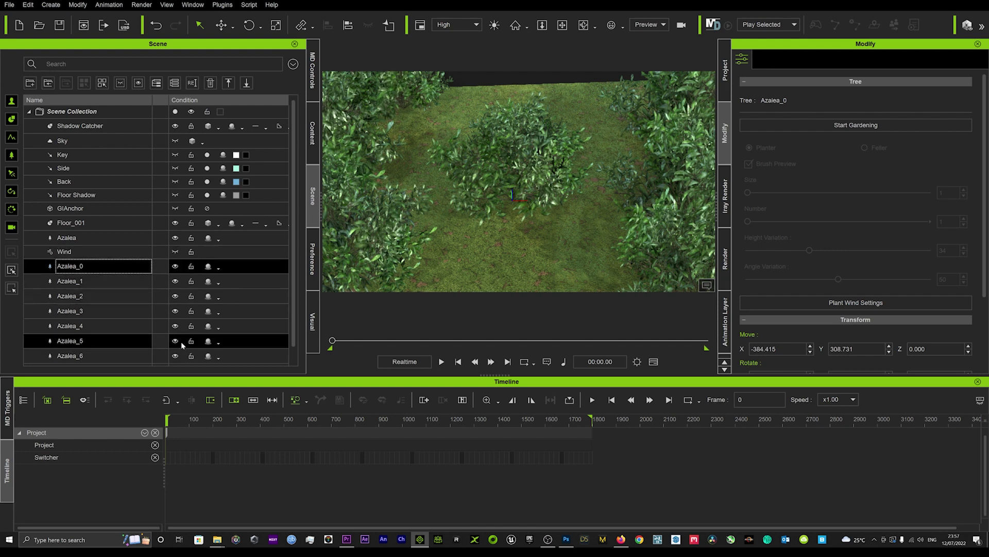
scroll(175, 343, down, 1)
click(176, 358)
click(176, 358)
click(176, 268)
click(175, 271)
click(175, 283)
click(176, 283)
click(176, 315)
click(176, 316)
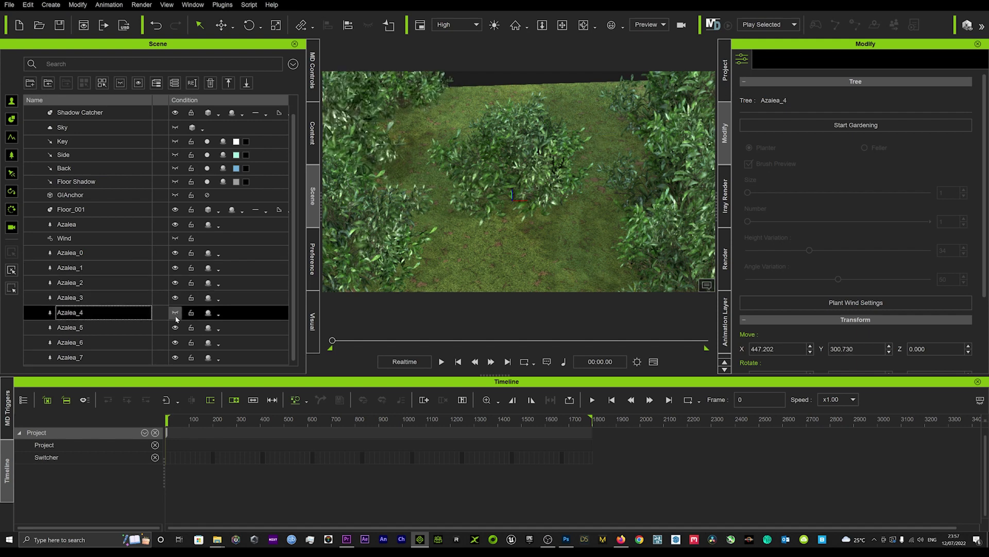
click(174, 328)
click(174, 340)
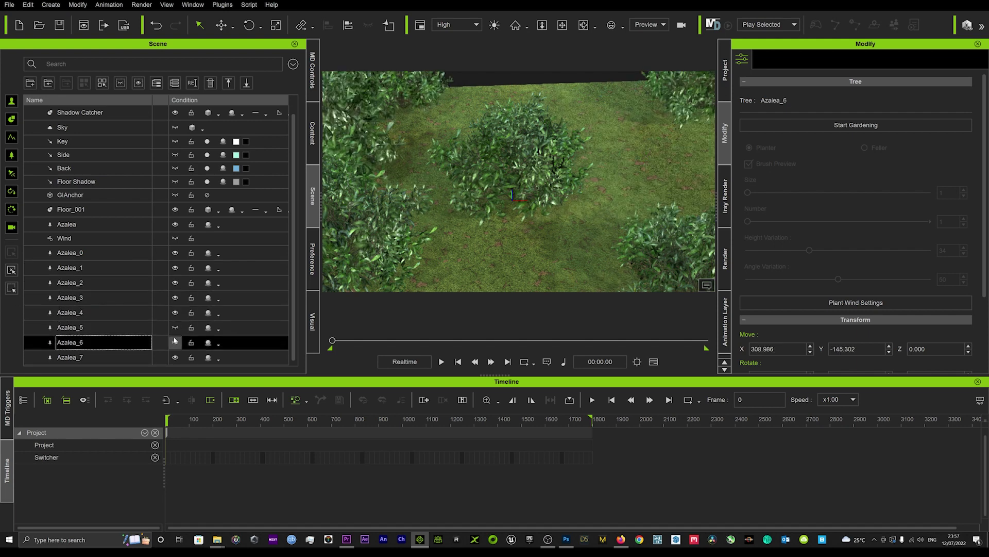
click(175, 327)
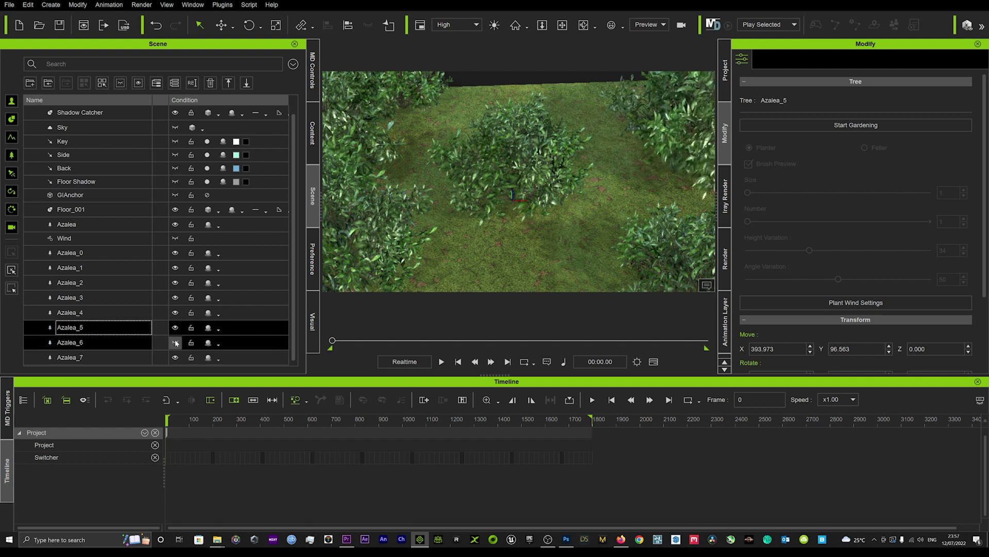
click(176, 342)
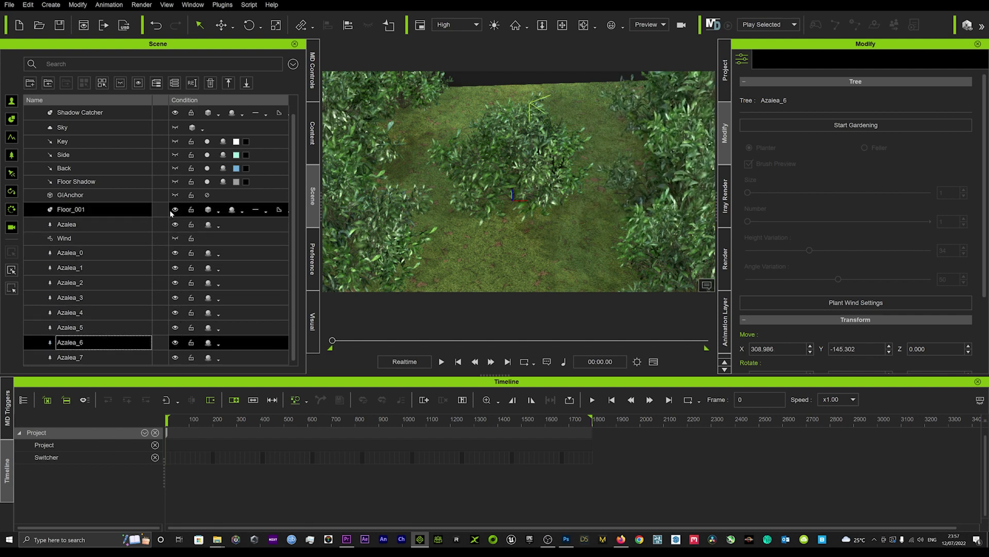
Step: Hide the original Azalea tree at the centre of the floor and inspect the cleared grass from ground level
click(175, 224)
right_drag(576, 200, 583, 53)
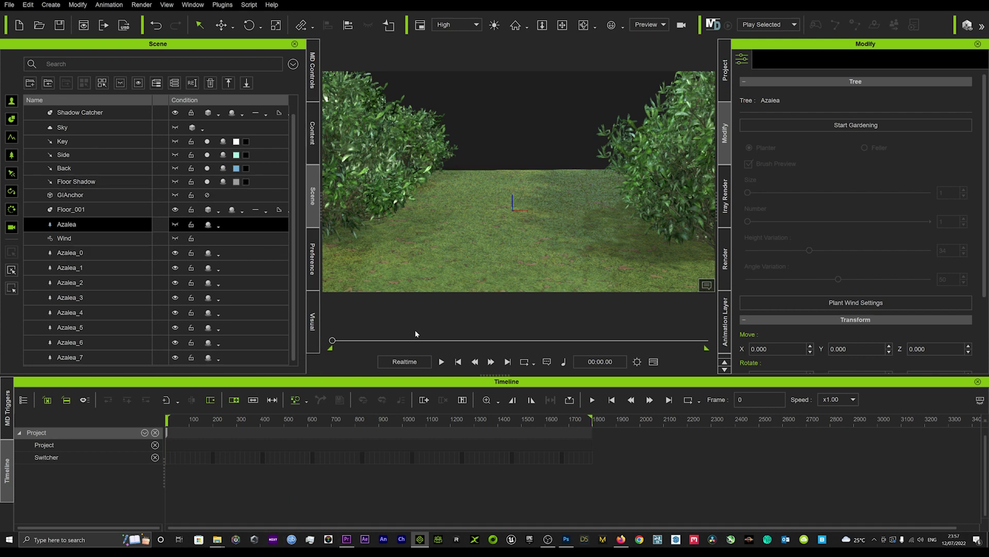
right_drag(493, 224, 516, 215)
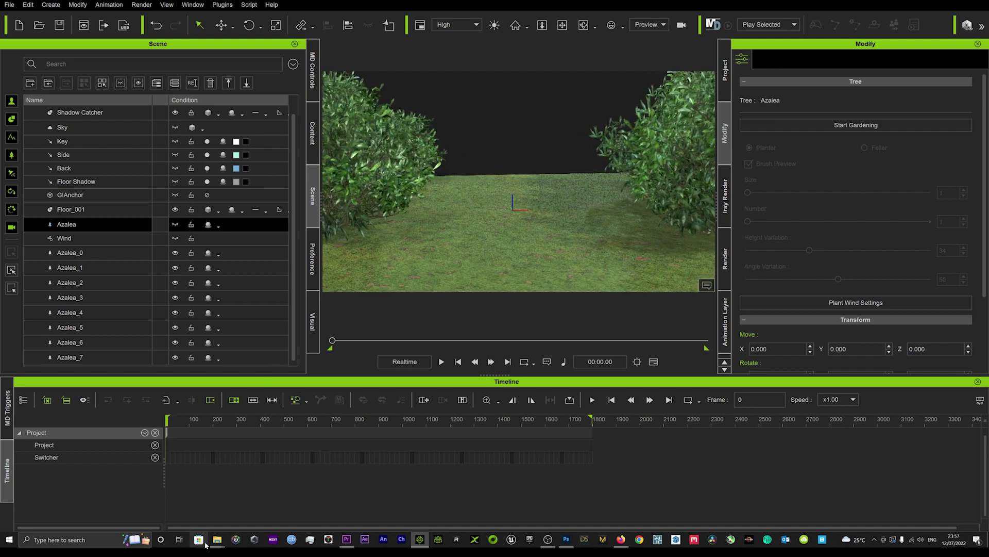
Step: Switch to File Explorer and open the ICLONE CONTENT folder on the 3D SSD (E:) drive
mouse_move(216, 544)
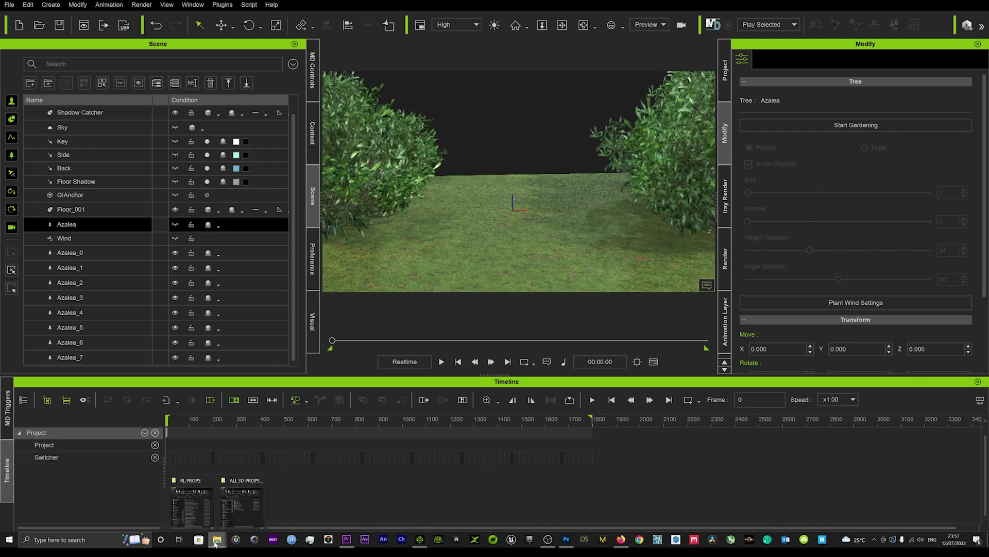
click(197, 507)
click(526, 252)
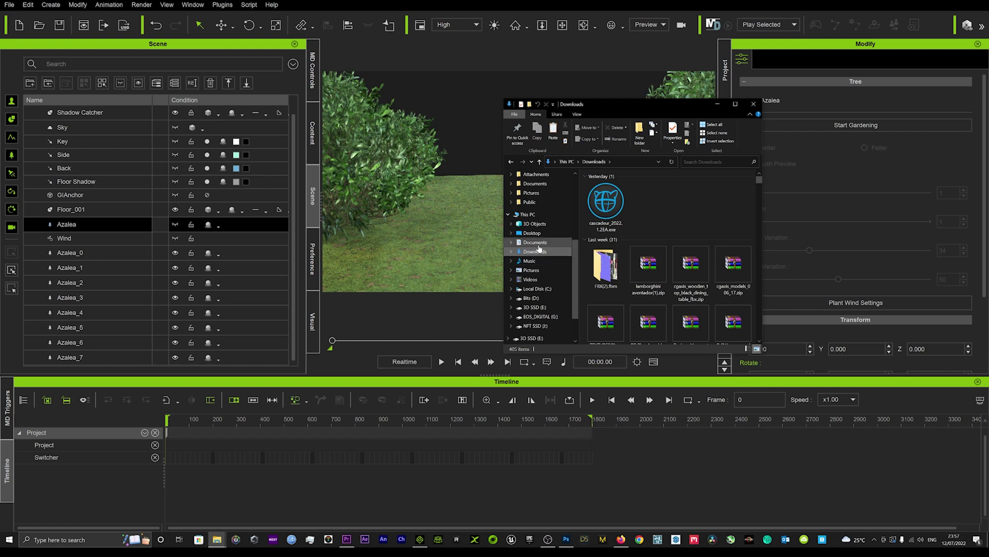
scroll(533, 274, down, 1)
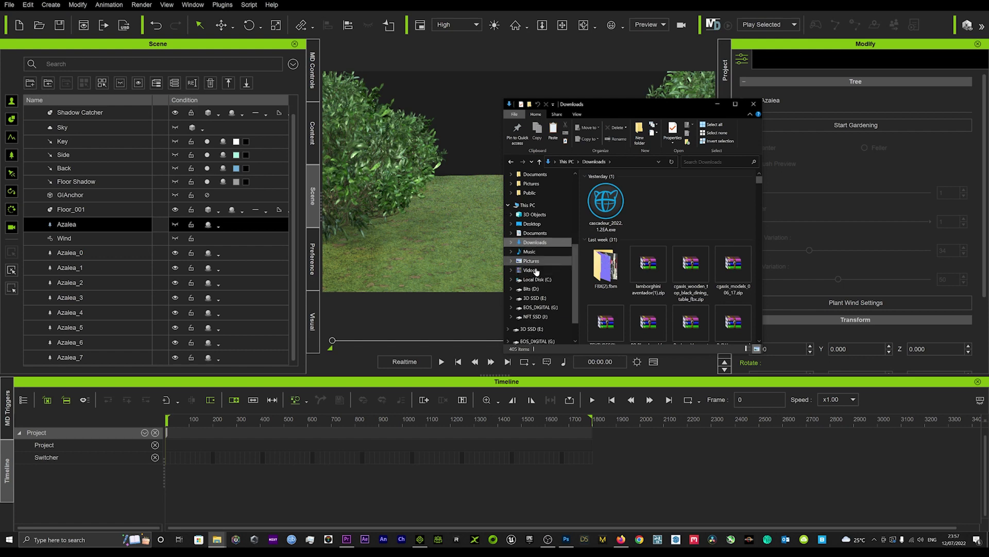
scroll(536, 288, down, 2)
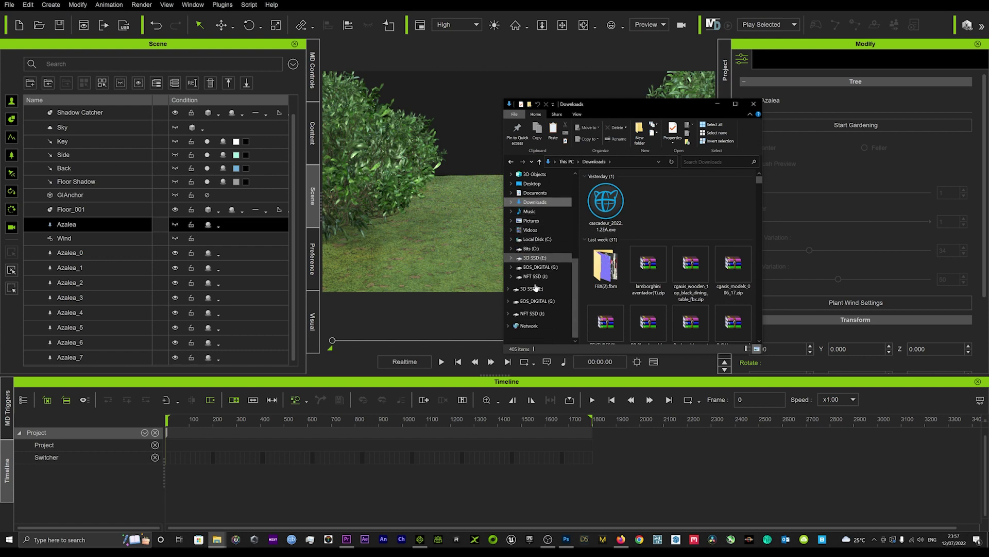
click(538, 257)
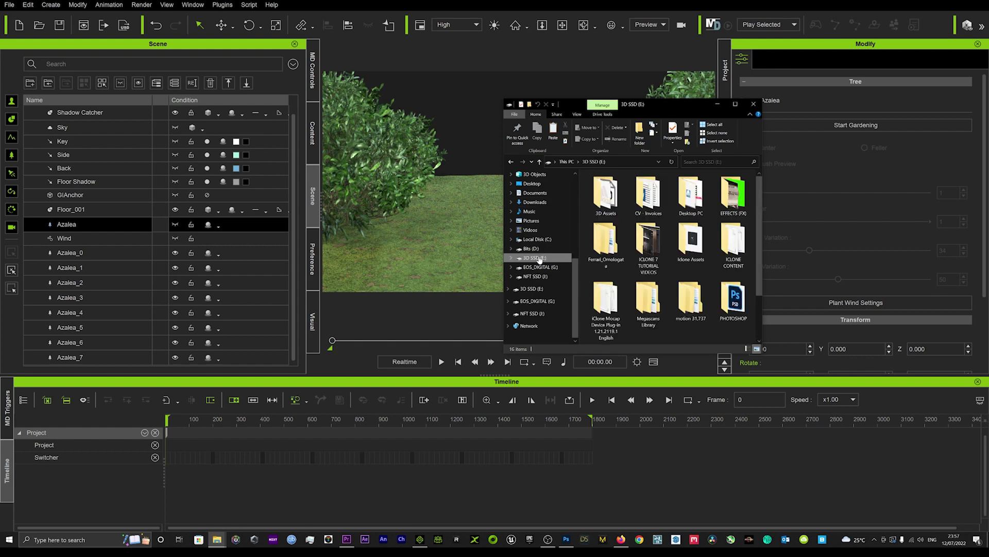
double_click(734, 242)
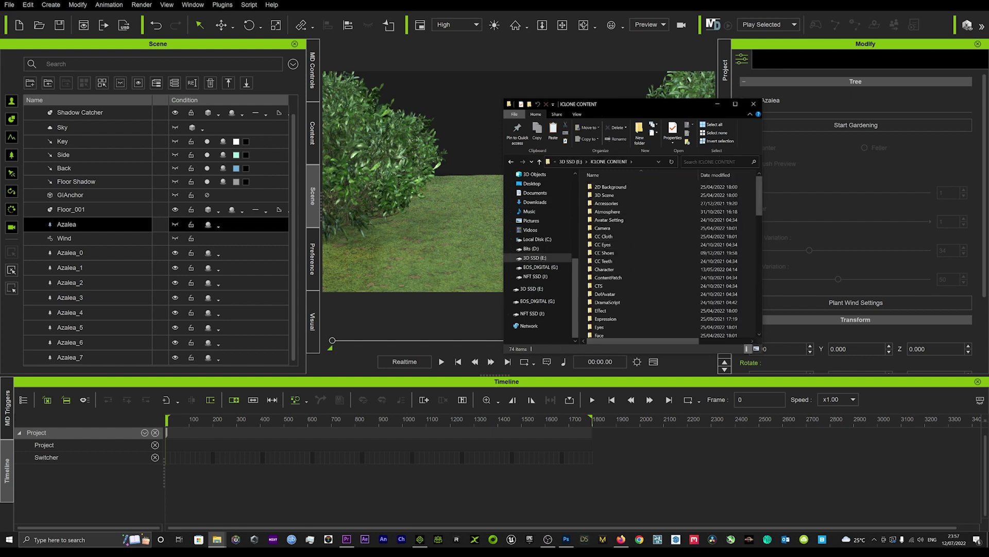
Step: Search the ICLONE CONTENT folder for "bench" and move the results window clear of the viewport's centre
click(718, 161)
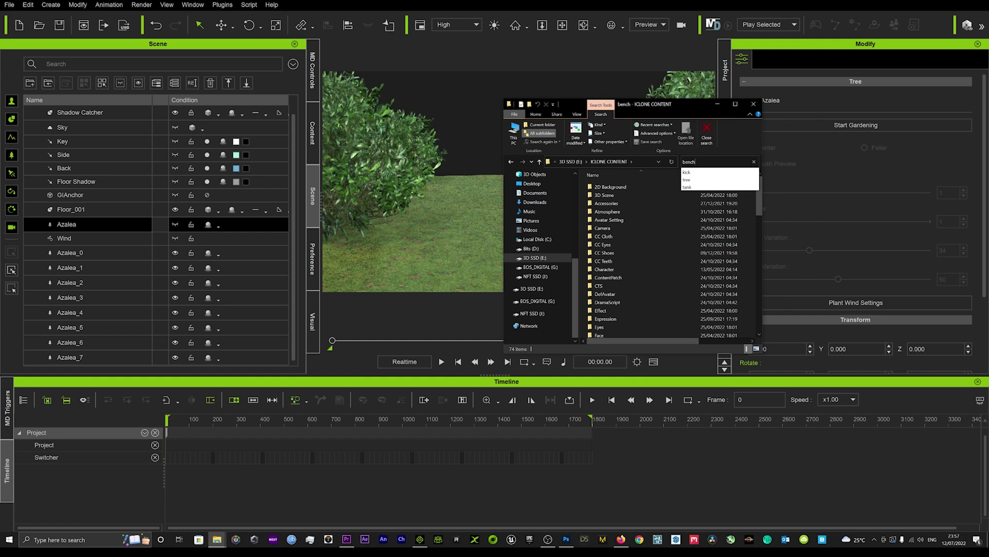
key(Return)
drag(682, 104, 882, 73)
click(809, 162)
double_click(808, 163)
key(BackSpace)
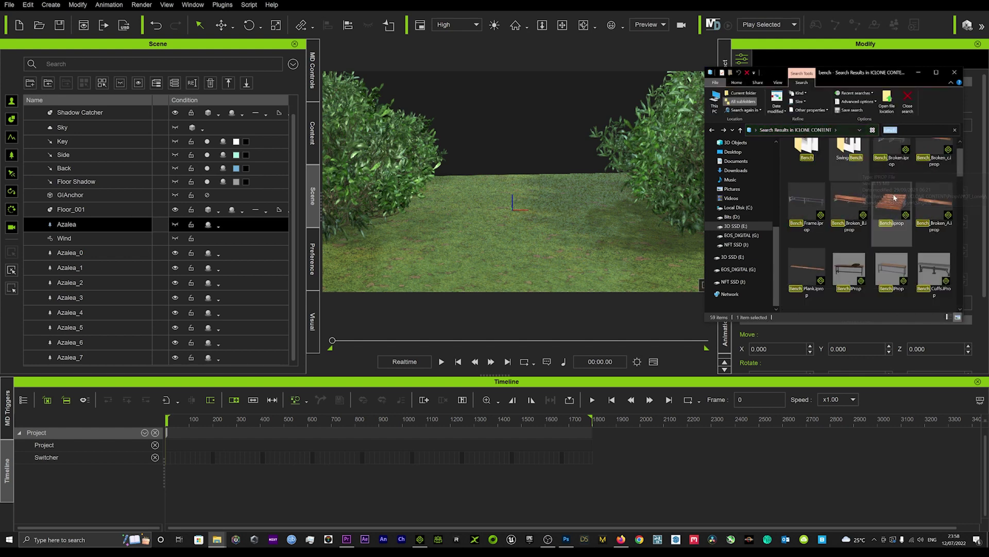
Step: Add the NY_Bench prop from the search results to the grass between the azalea bushes
scroll(896, 190, down, 5)
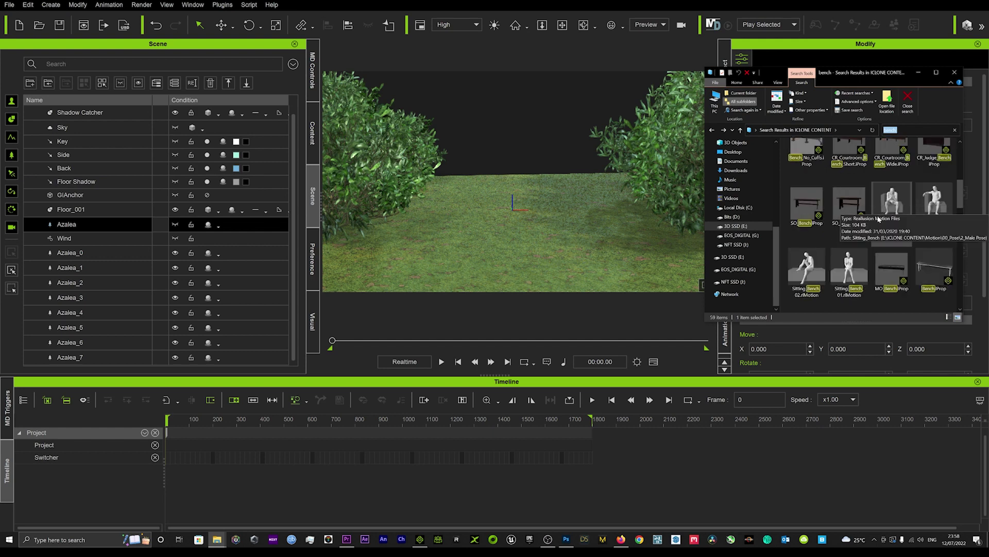
scroll(887, 220, down, 2)
scroll(897, 222, down, 4)
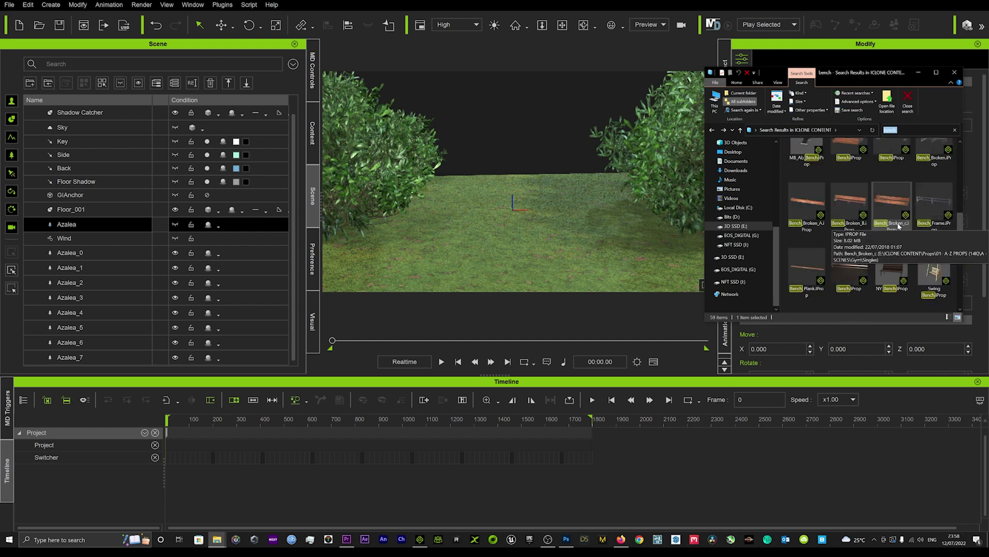
drag(896, 268, 490, 258)
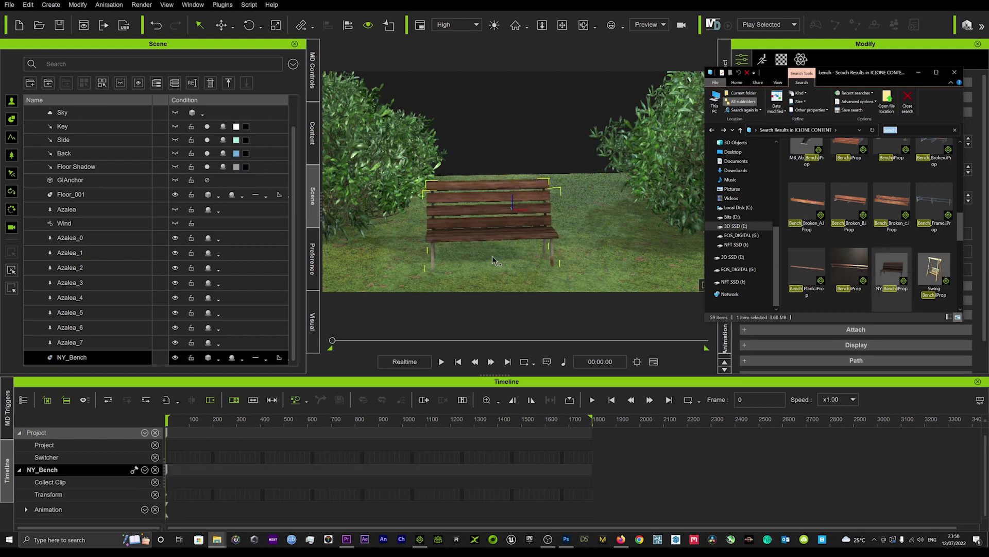
Step: Scale the NY_Bench prop down to about 93 in X, 74 in Y and 66 in Z
click(499, 231)
right_drag(554, 233, 372, 109)
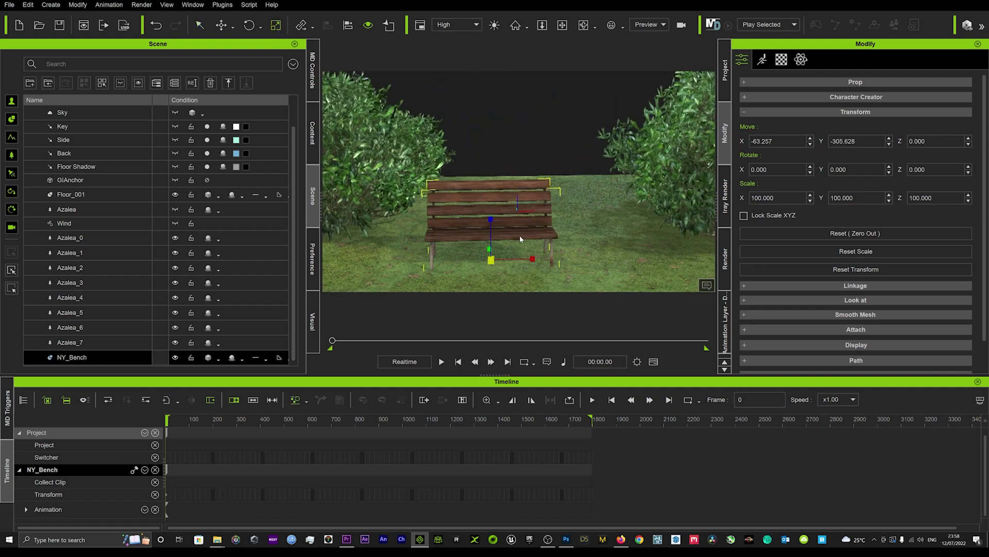
drag(489, 219, 493, 231)
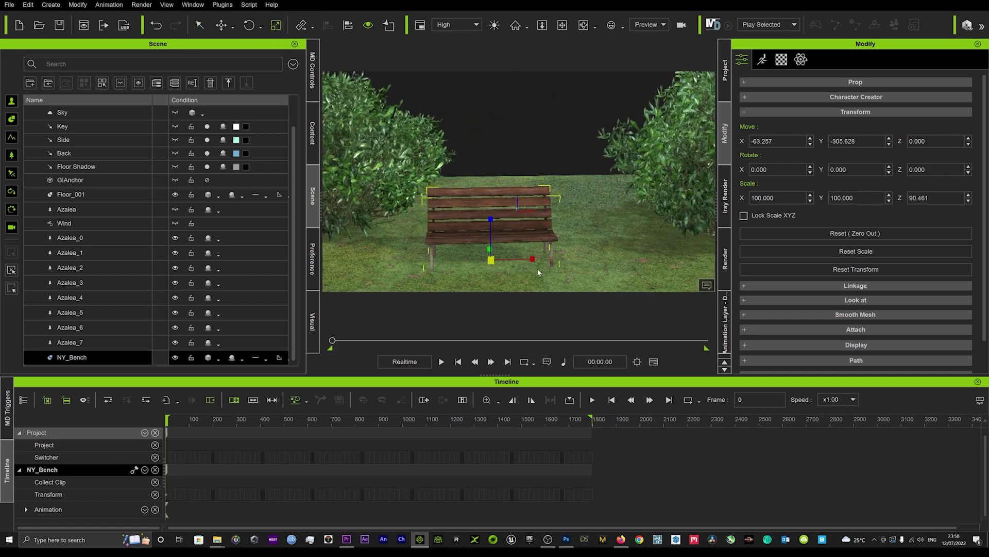
drag(488, 218, 491, 253)
mouse_move(491, 253)
right_down()
mouse_move(382, 295)
mouse_move(489, 255)
right_up()
drag(495, 256, 464, 277)
right_drag(465, 277, 473, 231)
scroll(473, 232, up, 3)
middle_drag(473, 232, 473, 201)
right_drag(473, 201, 512, 219)
scroll(497, 220, down, 3)
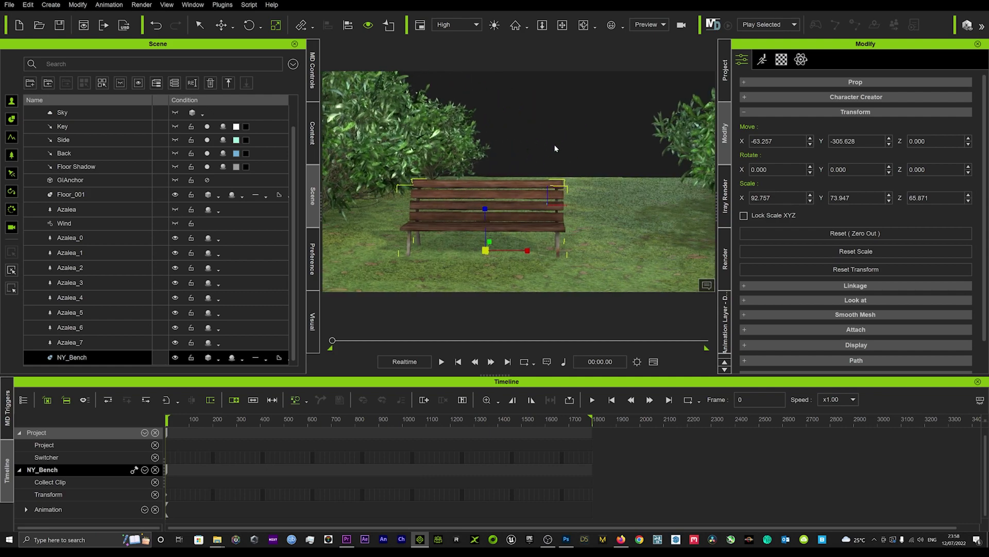
click(535, 166)
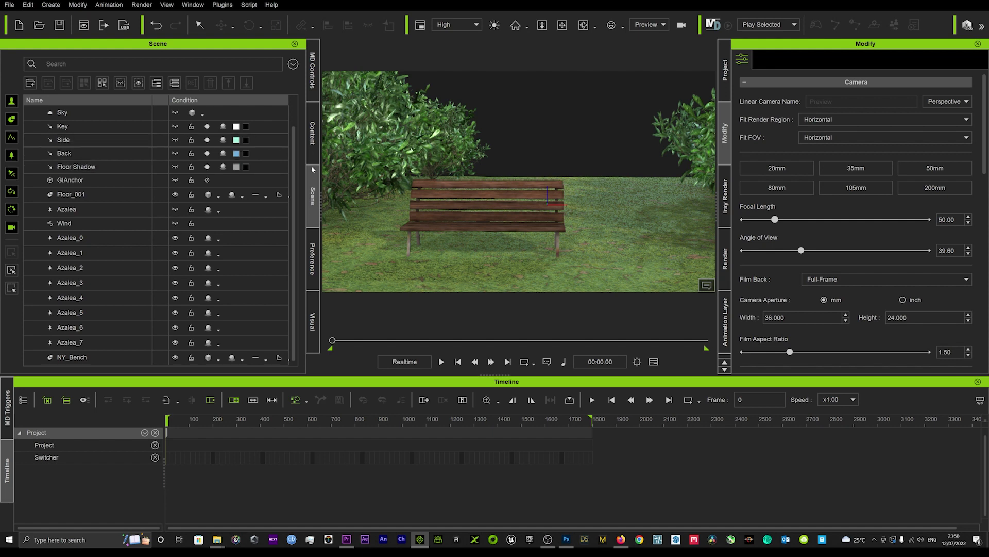
Step: Apply the Cloudy sky from the Scenes & Effects content pack to the scene
click(313, 133)
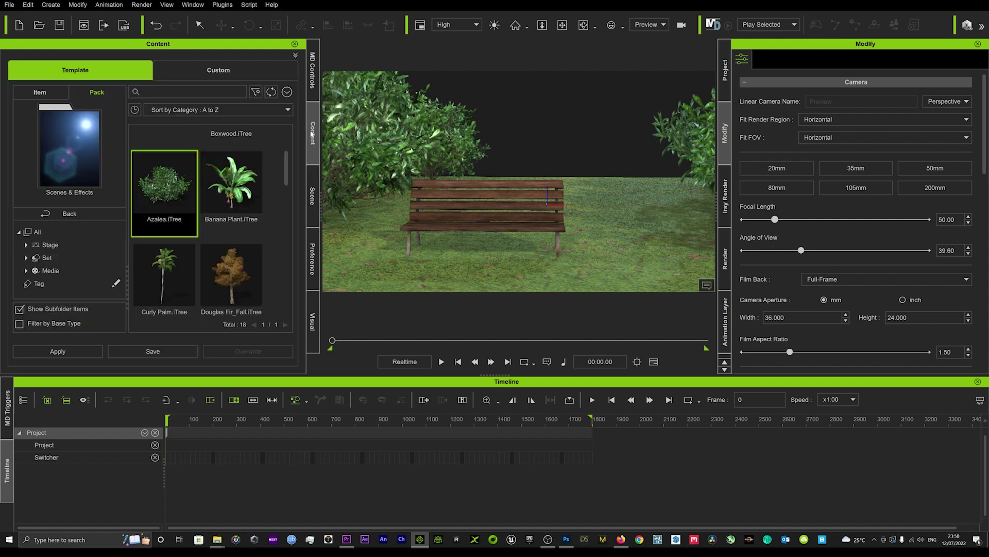
click(70, 213)
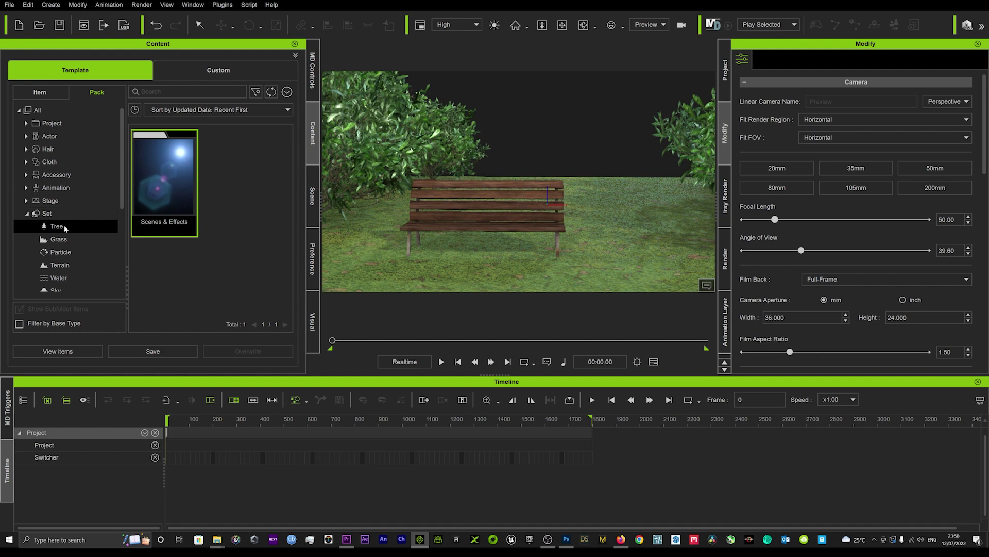
scroll(61, 243, down, 1)
click(56, 261)
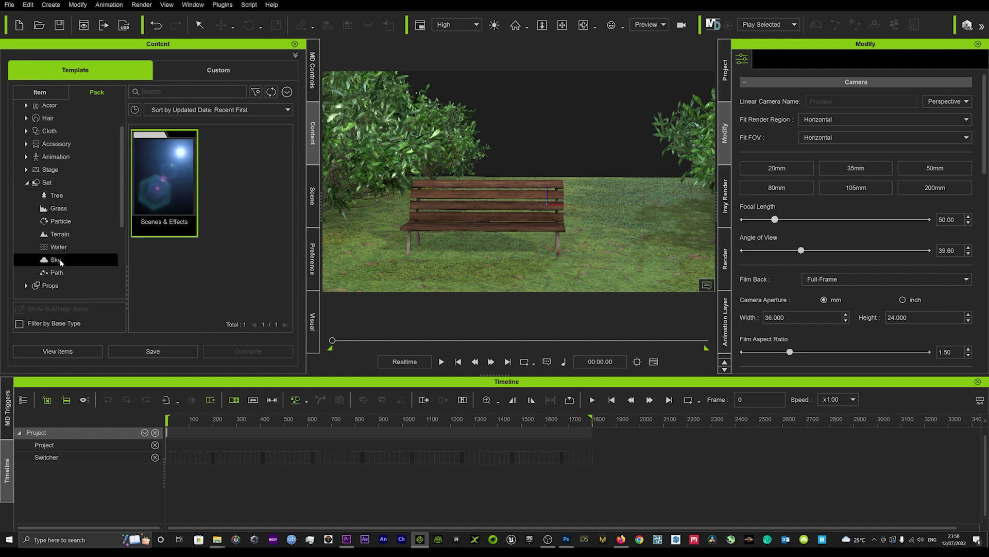
double_click(158, 196)
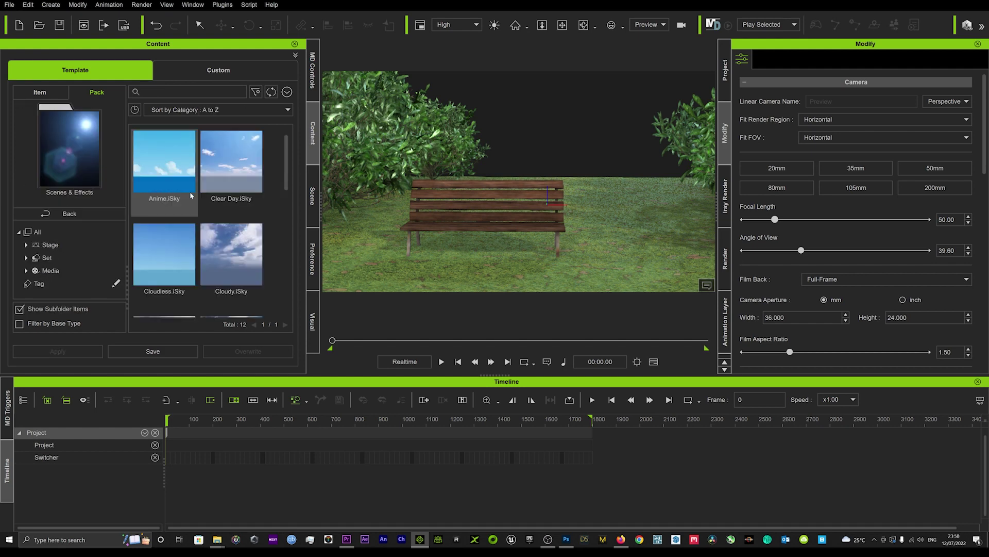
double_click(233, 251)
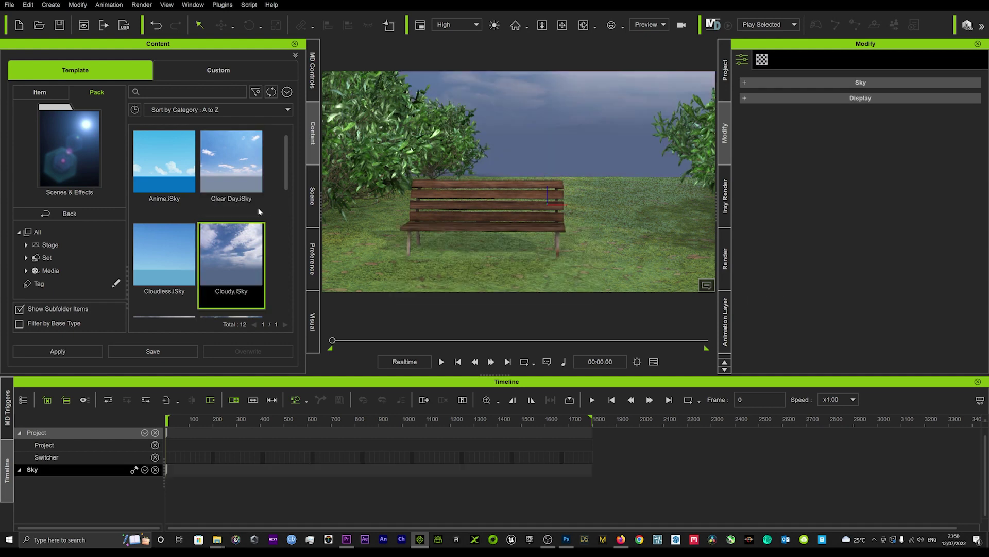
click(57, 213)
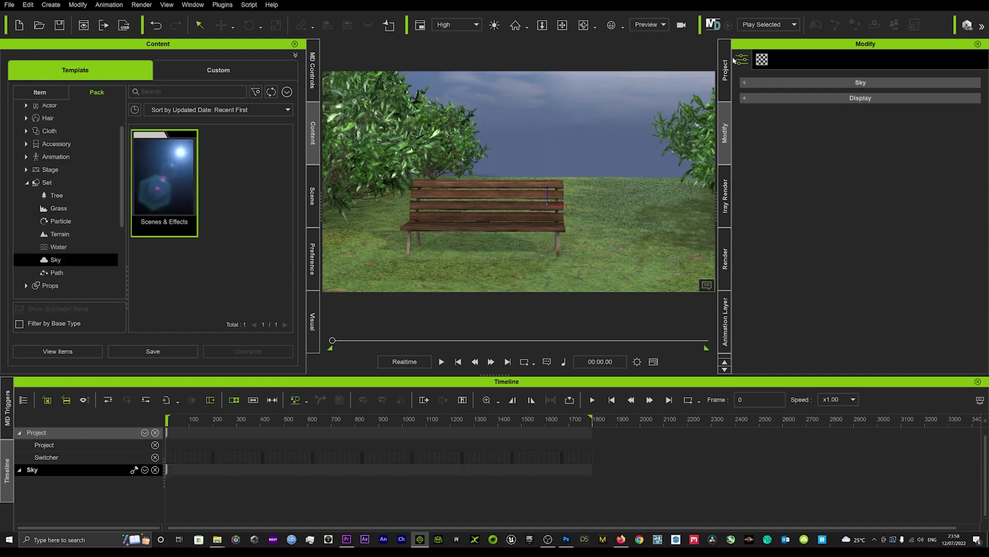
Step: Replace the sky's diffuse texture with abandoned_tank_farm_03.jpg from the 8K Skies - Iclone folder and inspect the backdrop behind the bench
click(762, 60)
click(773, 82)
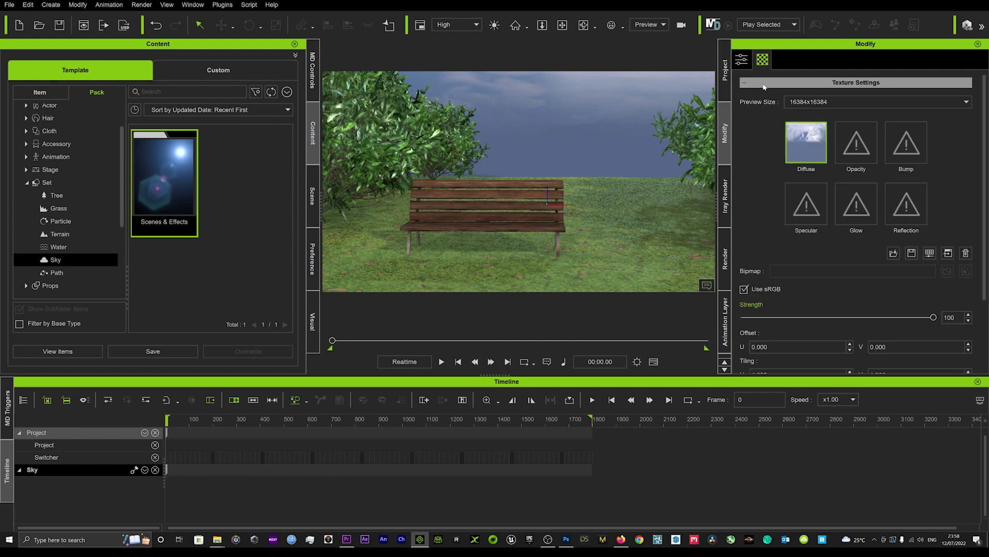
double_click(806, 149)
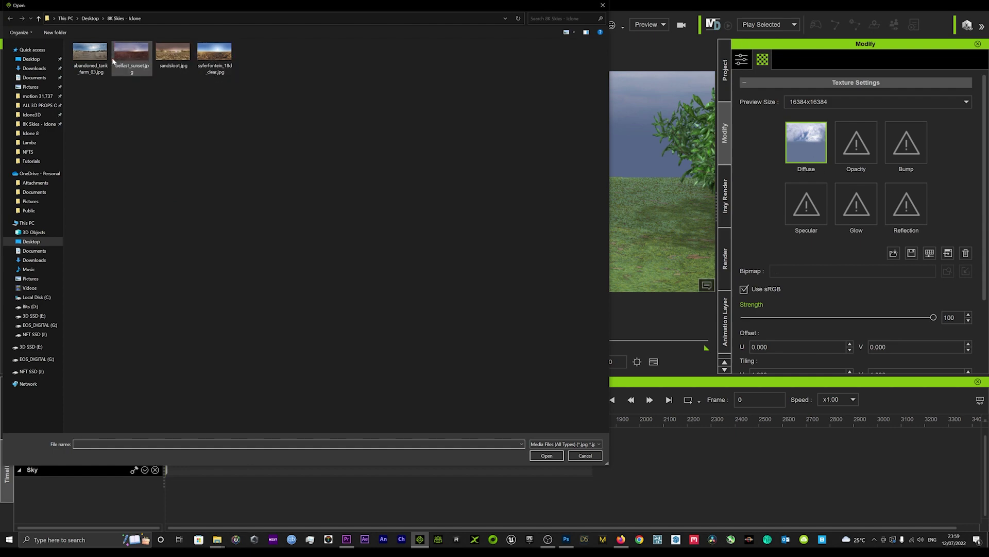
double_click(85, 55)
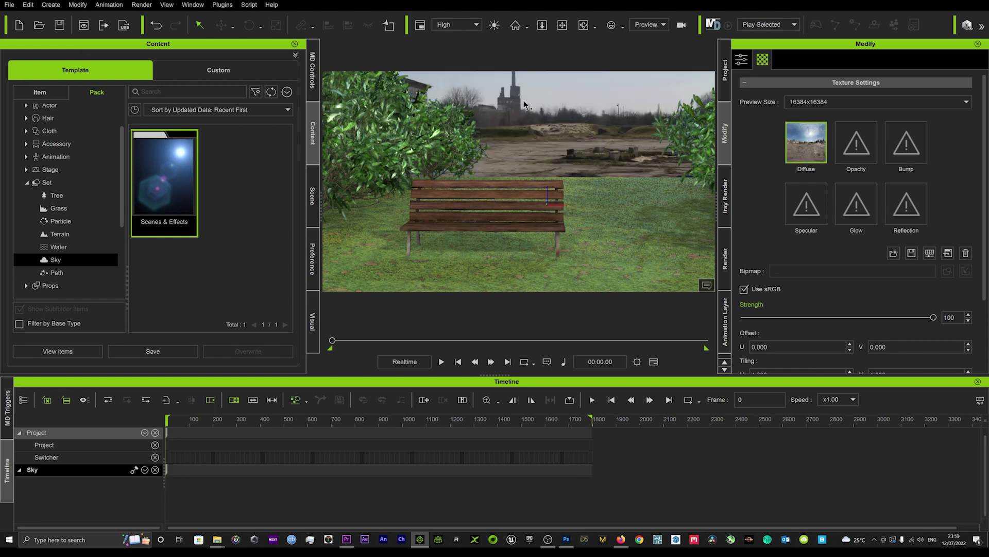
click(499, 204)
right_drag(499, 203, 529, 199)
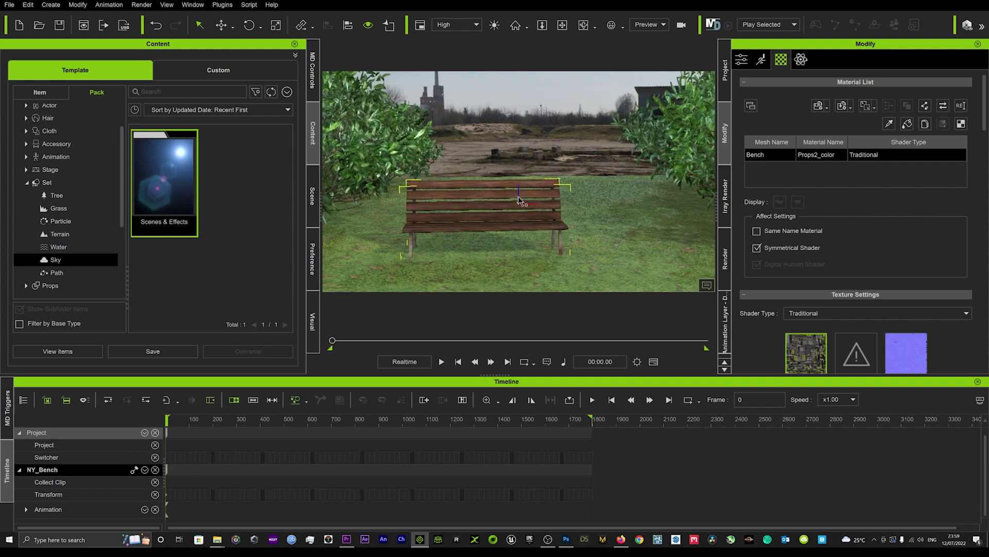
Step: Set the Self Illumination of the grass floor's material to 86
click(622, 215)
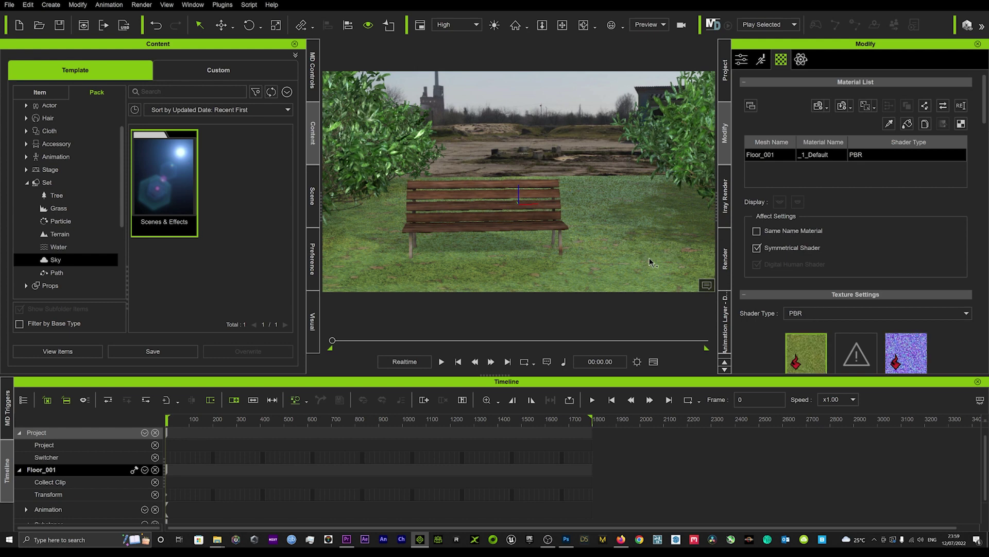
scroll(804, 255, down, 10)
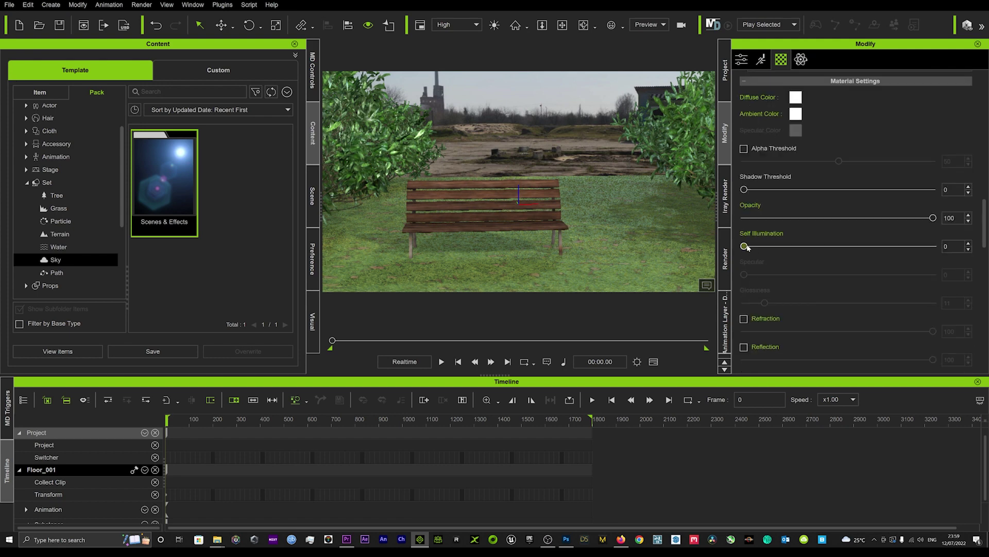
drag(765, 246, 902, 254)
mouse_move(446, 223)
right_down()
mouse_move(461, 207)
mouse_move(435, 210)
right_up()
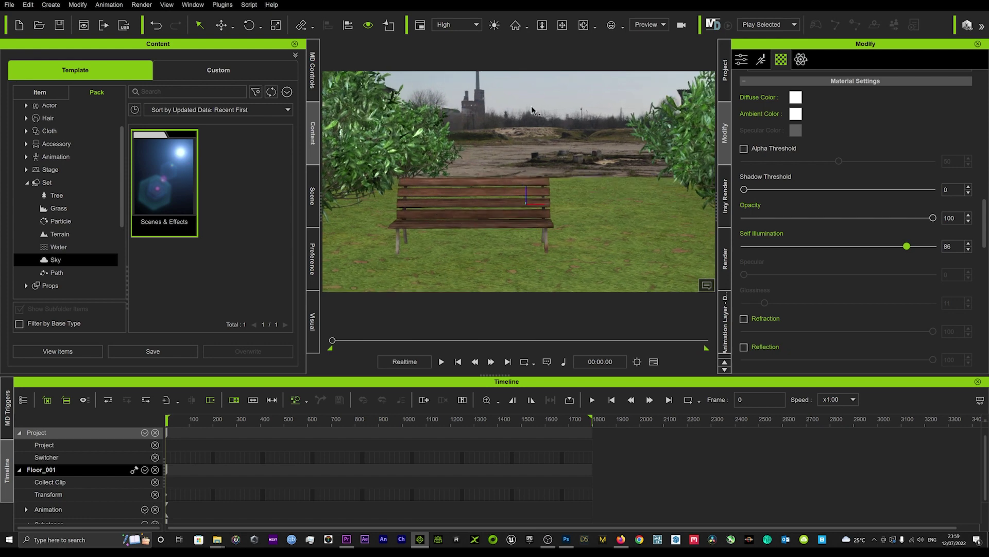
alt+right_drag(504, 184, 503, 196)
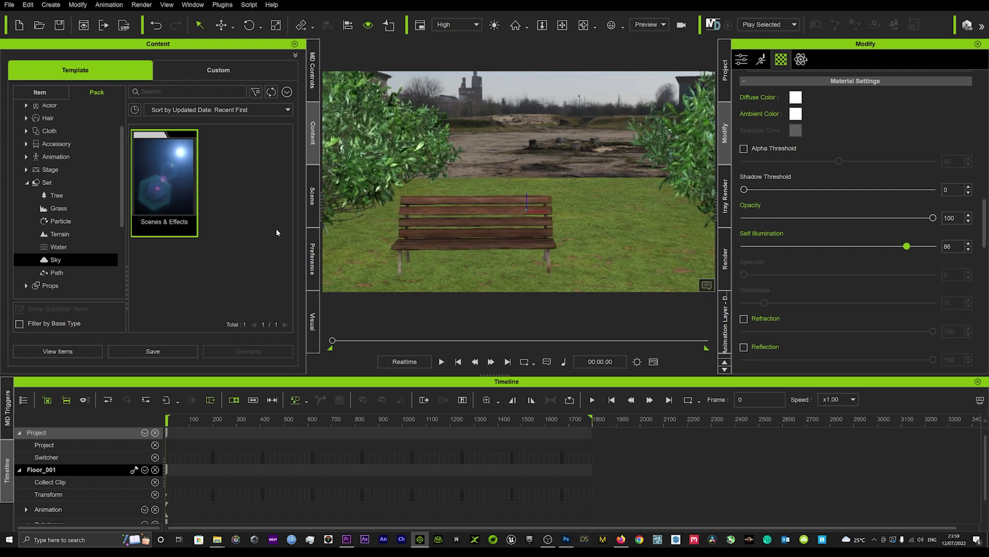
Step: Place Carnation flowers from the Scenes & Effects grass collection on both sides of the bench, next to the azalea bushes
click(60, 210)
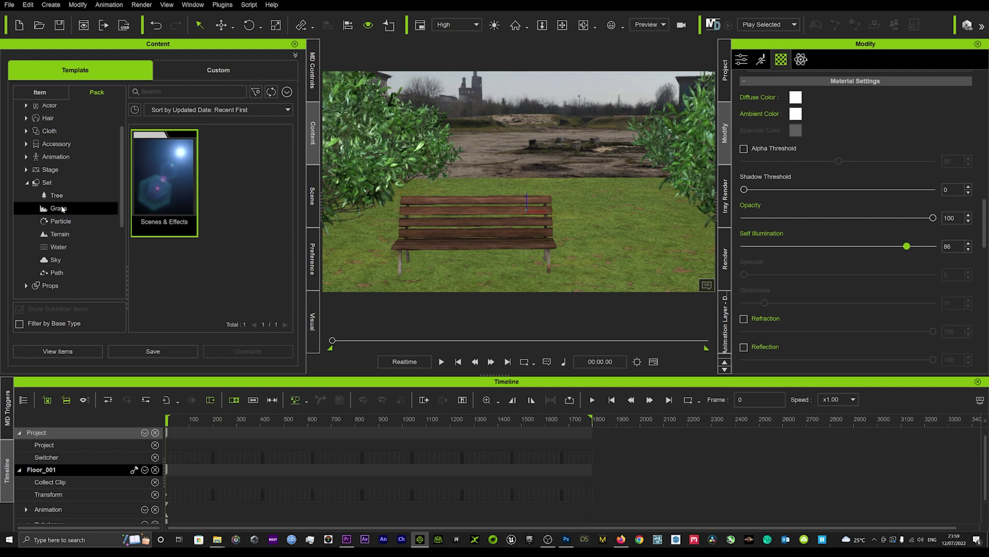
double_click(165, 193)
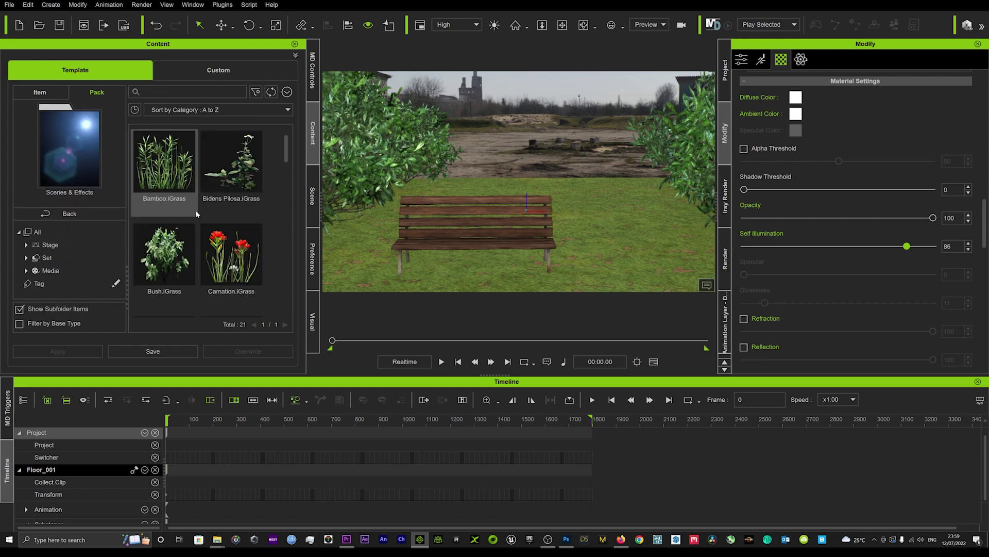
scroll(166, 175, down, 2)
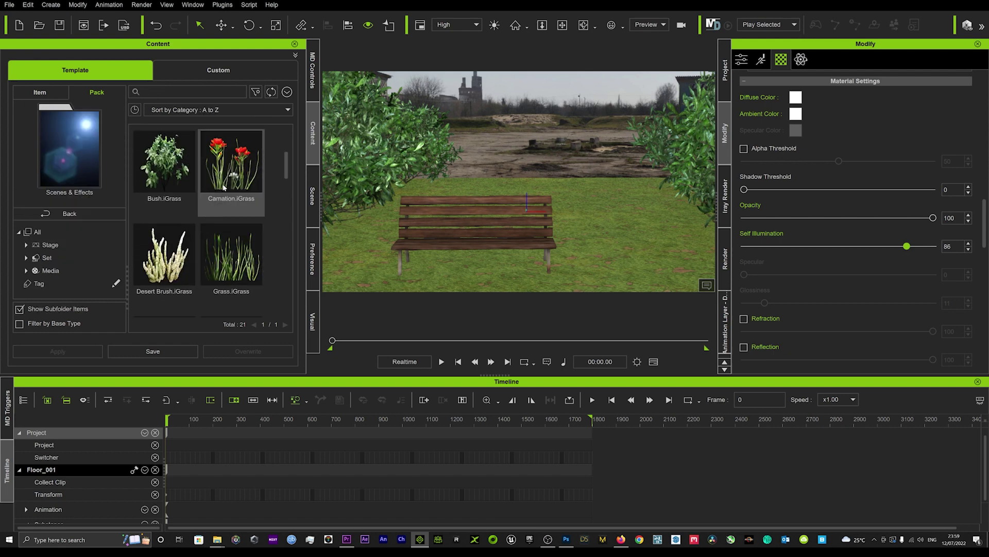
drag(226, 180, 352, 236)
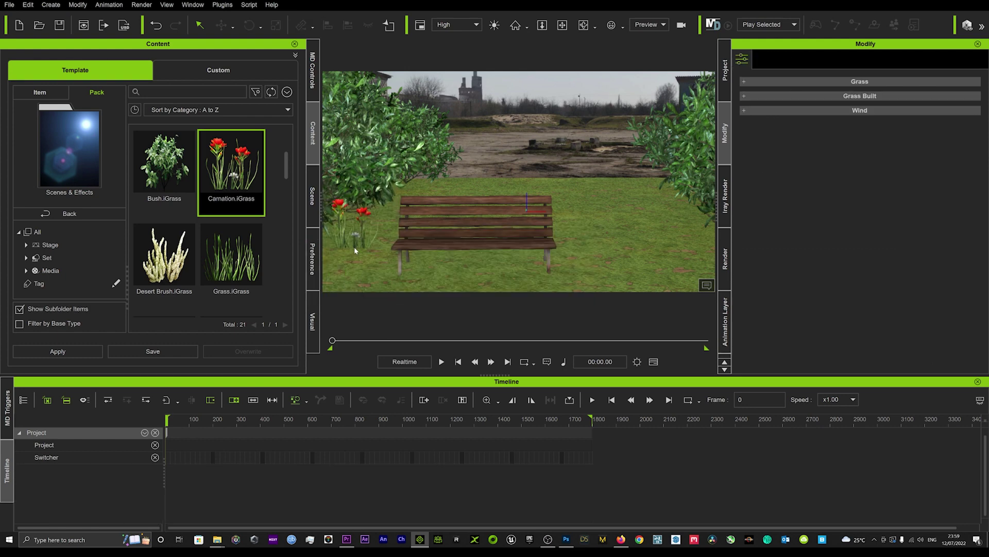
drag(223, 185, 400, 199)
drag(243, 178, 633, 206)
drag(246, 179, 685, 243)
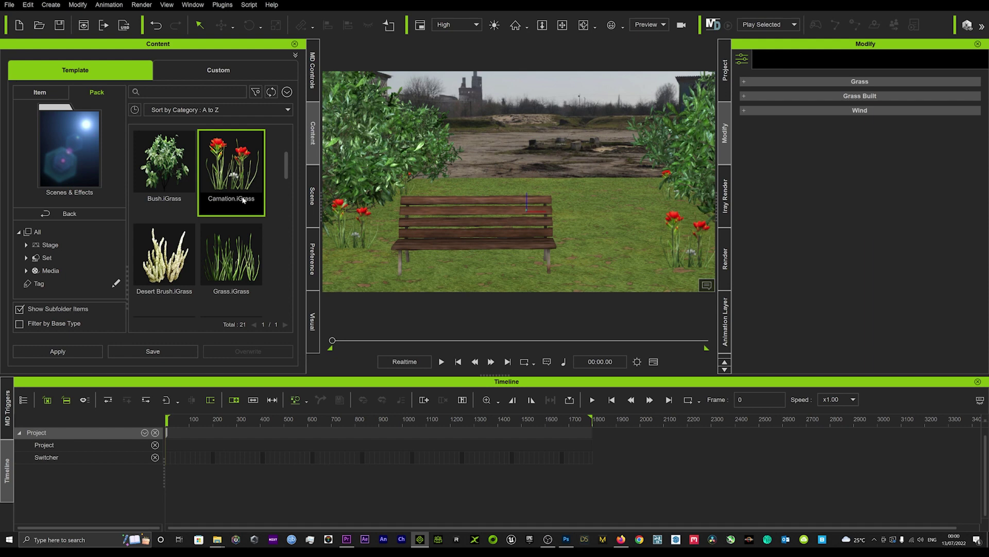
drag(239, 180, 586, 253)
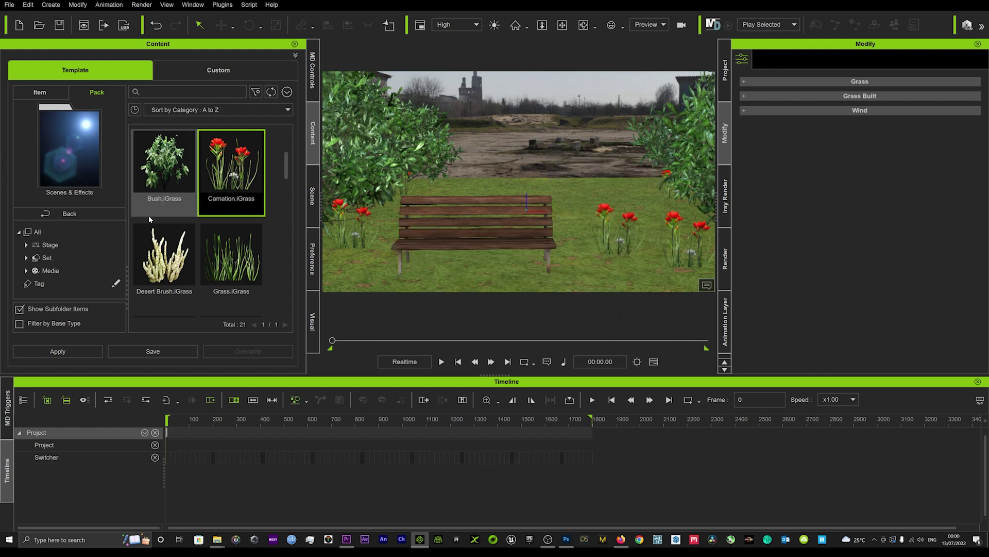
Step: Place Magnolia flowers at the left end of the bench and beside the right-hand azalea bushes
scroll(201, 221, down, 1)
scroll(200, 221, down, 3)
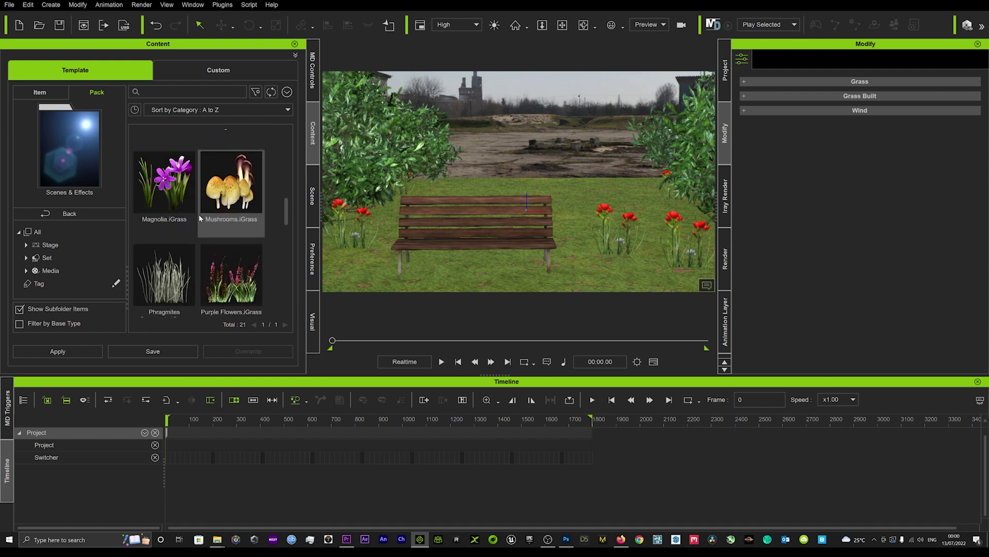
drag(170, 177, 496, 270)
drag(165, 181, 457, 307)
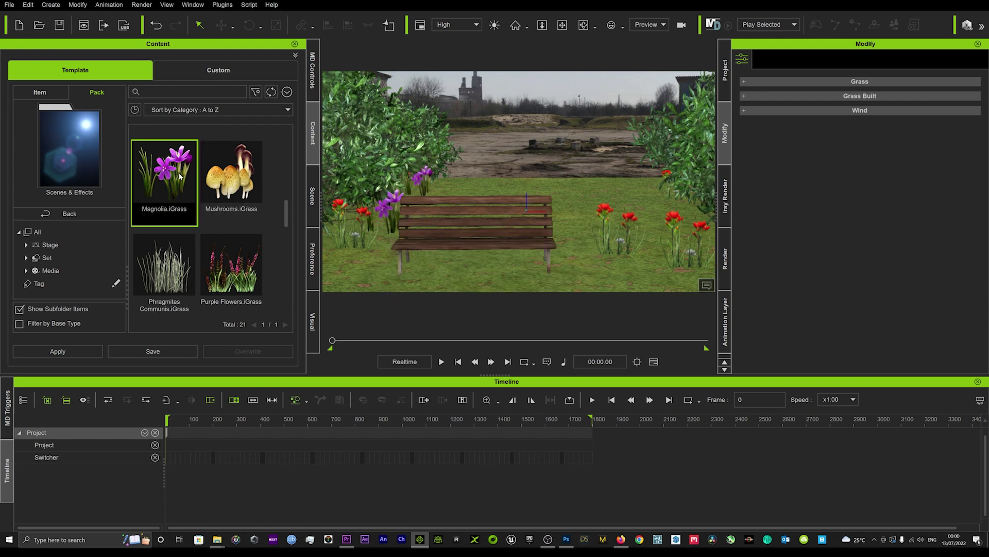
drag(373, 185, 644, 221)
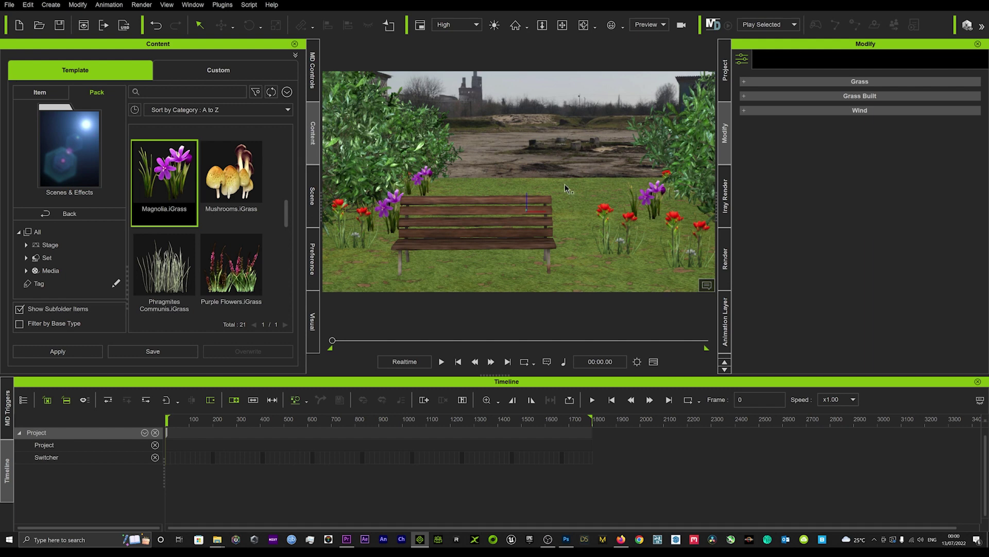
scroll(187, 208, down, 5)
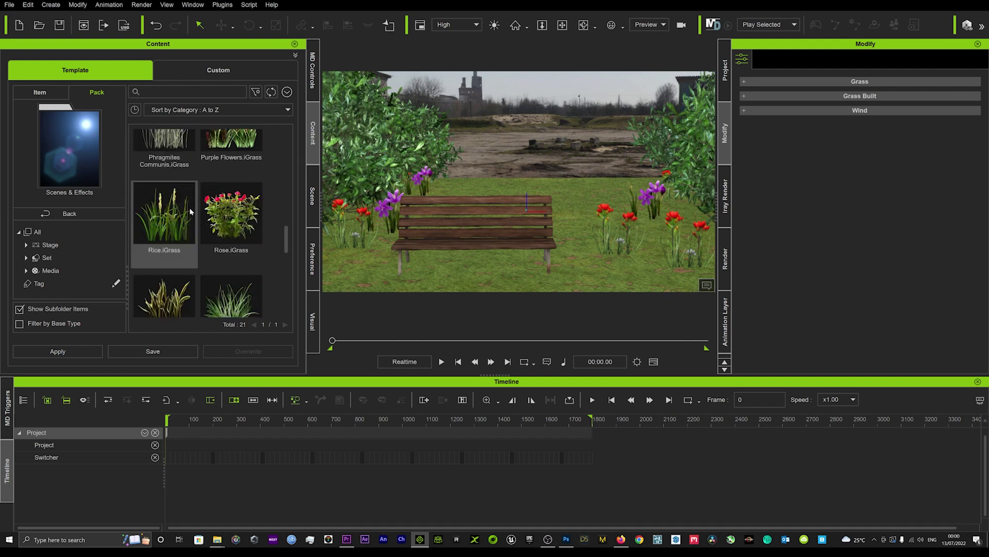
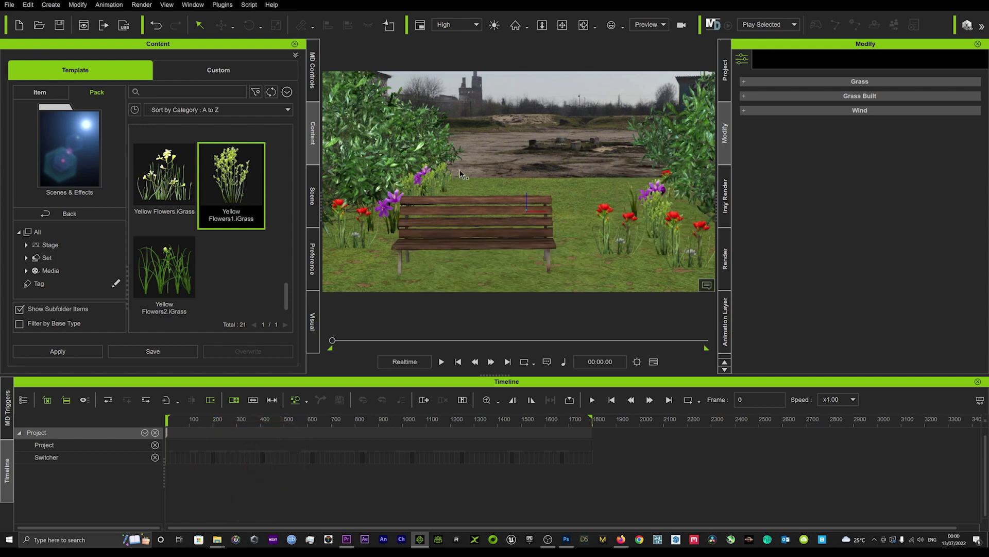
click(489, 219)
right_drag(495, 204, 502, 193)
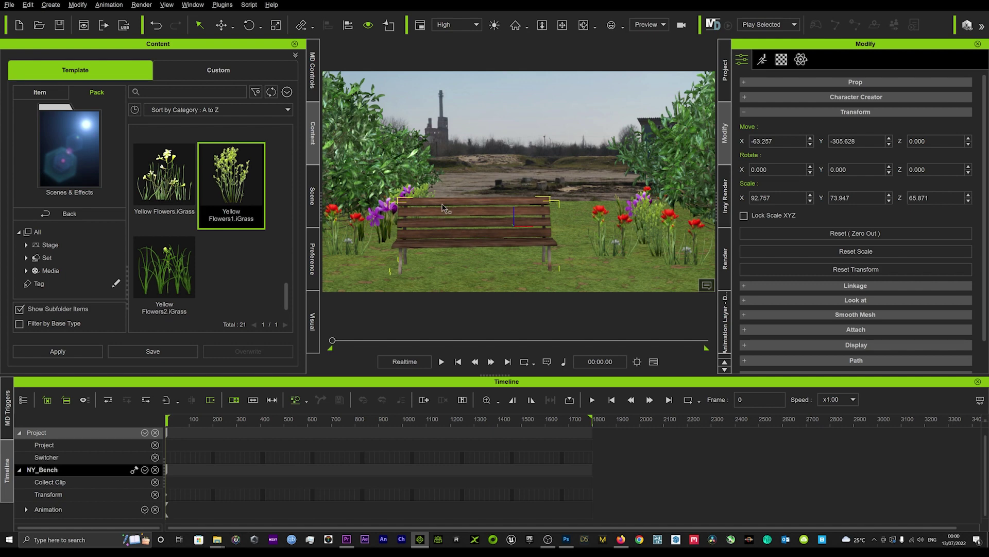
right_drag(444, 216, 442, 216)
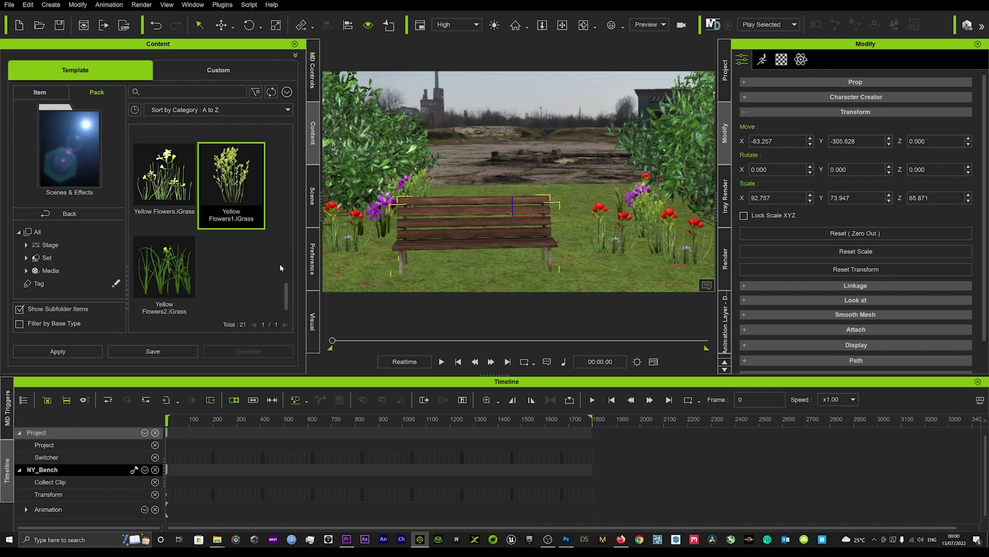
Step: Search the content library's grass packs for "rocks" and clear the search
click(67, 213)
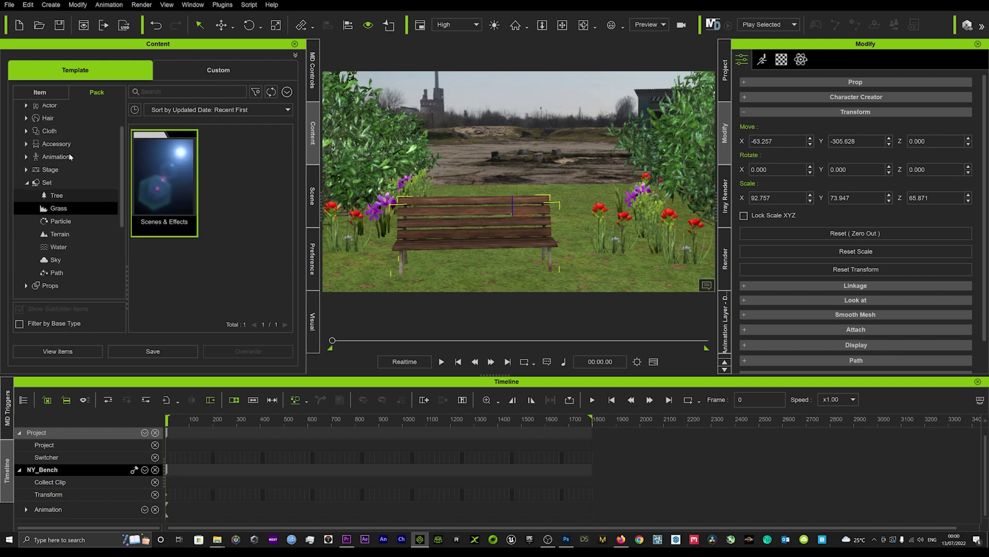
click(182, 97)
text(r)
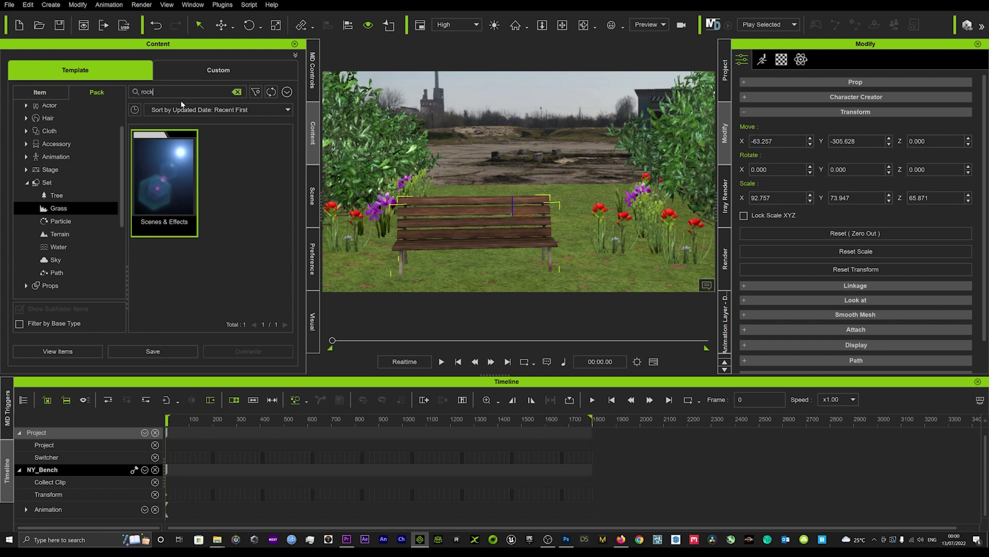
text(ocks)
key(Return)
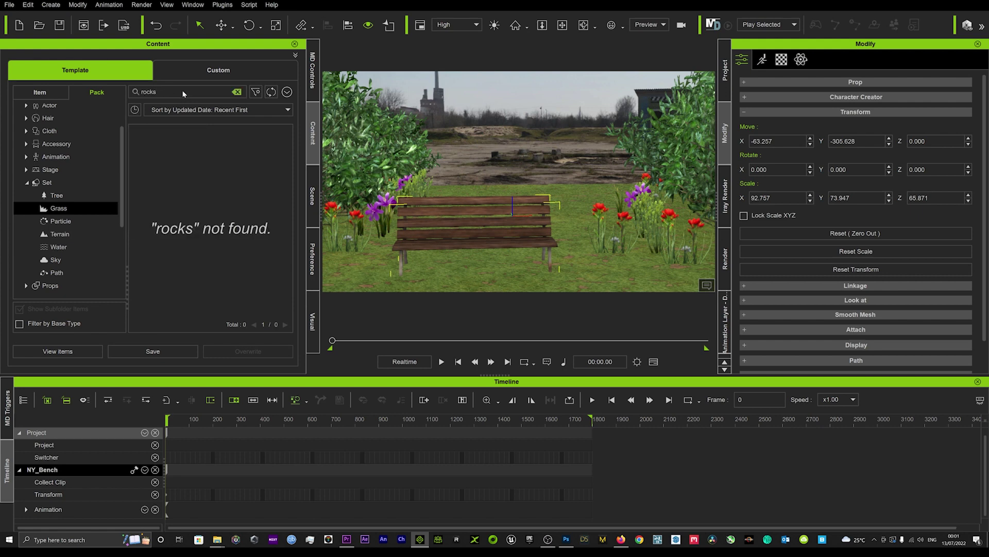
click(233, 91)
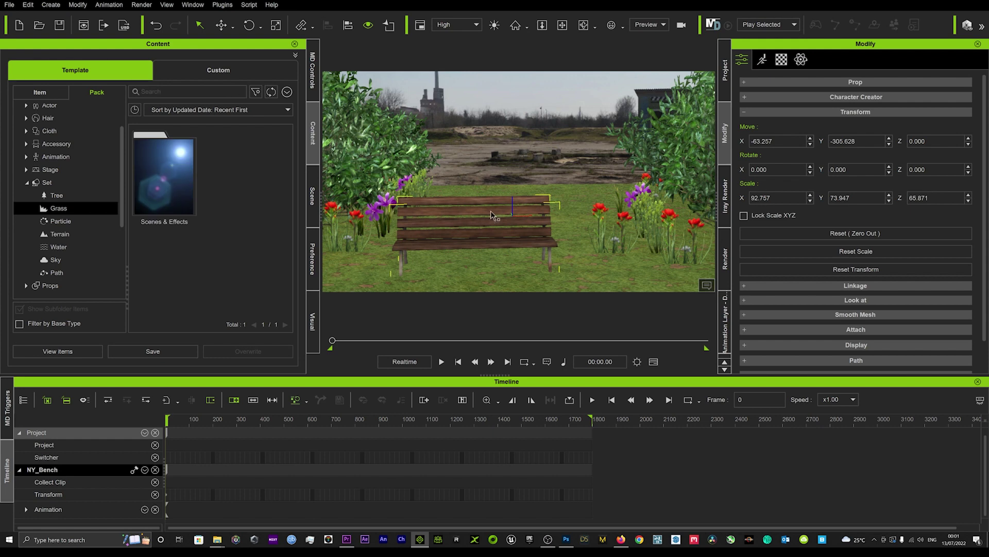
Step: Switch to File Explorer, search the ICLONE CONTENT folder for "rocks" and browse the White Rocks folder with large thumbnails
mouse_move(224, 536)
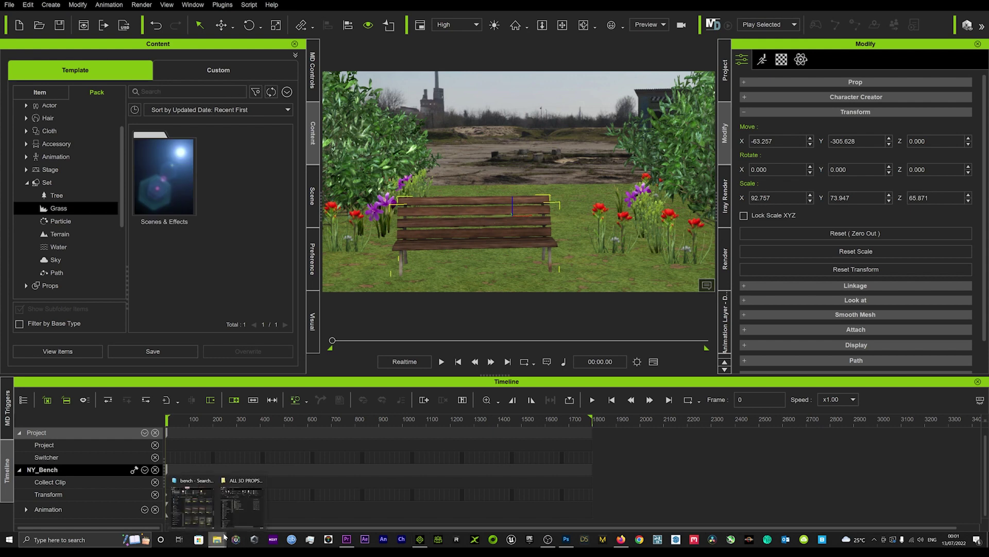
click(239, 494)
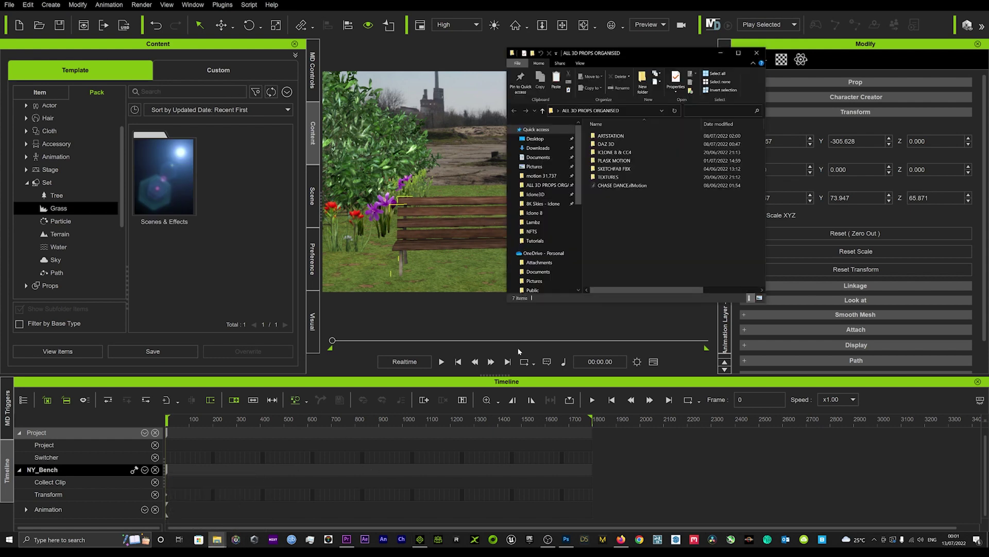
mouse_move(217, 539)
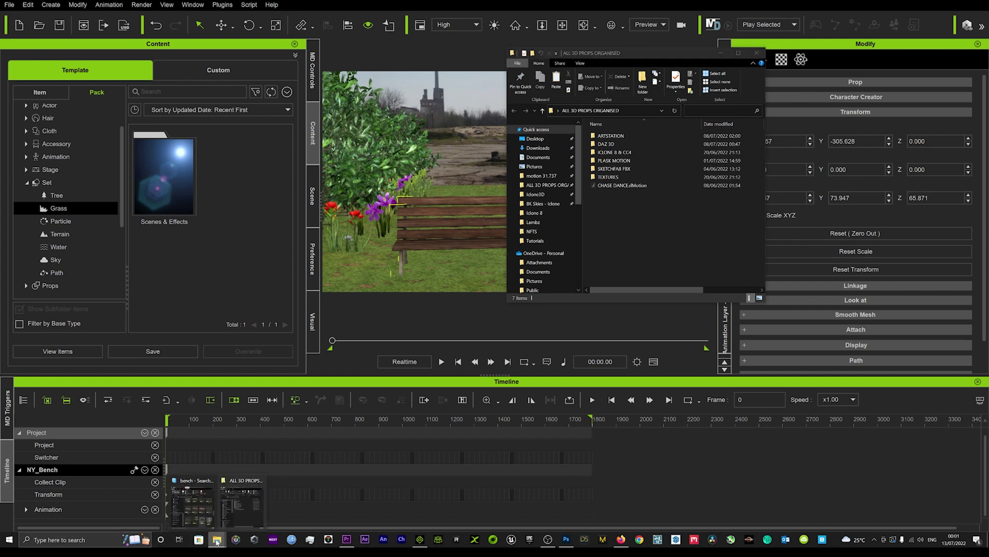
click(195, 503)
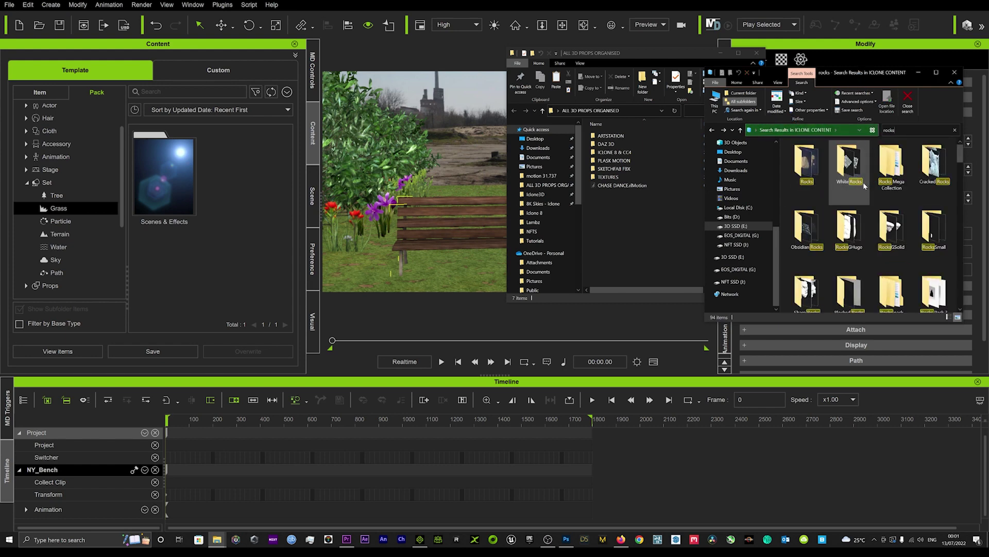
click(805, 167)
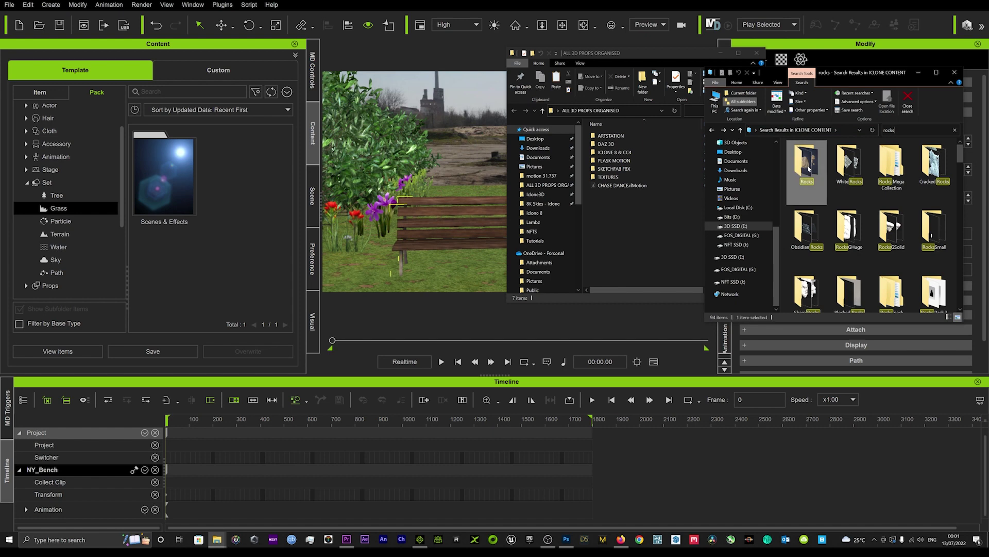
double_click(848, 168)
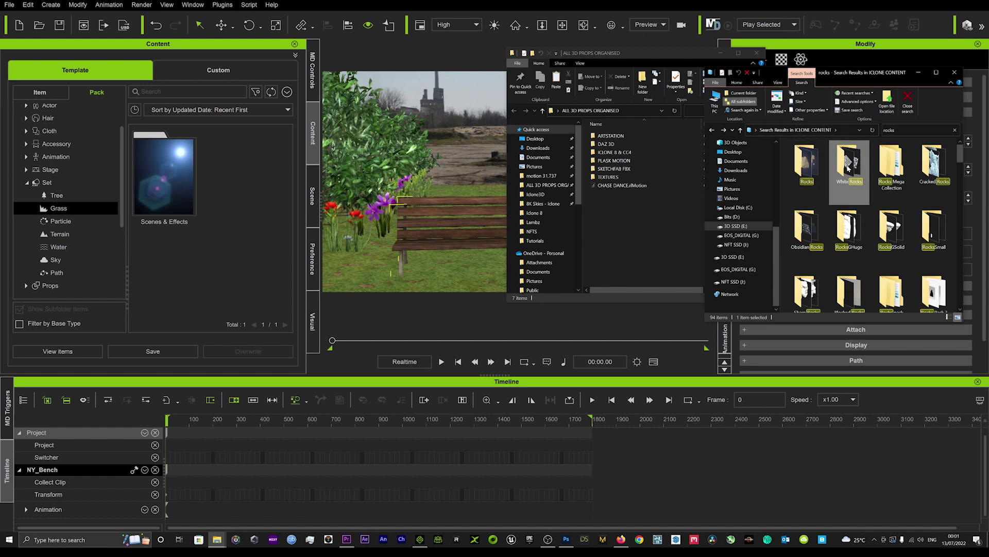
click(957, 317)
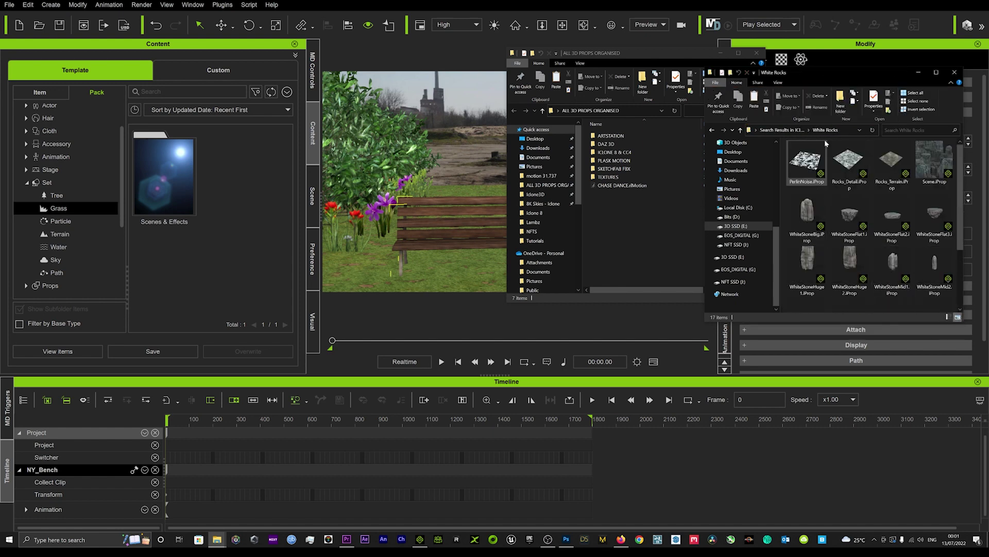
drag(853, 74, 884, 50)
scroll(897, 171, down, 2)
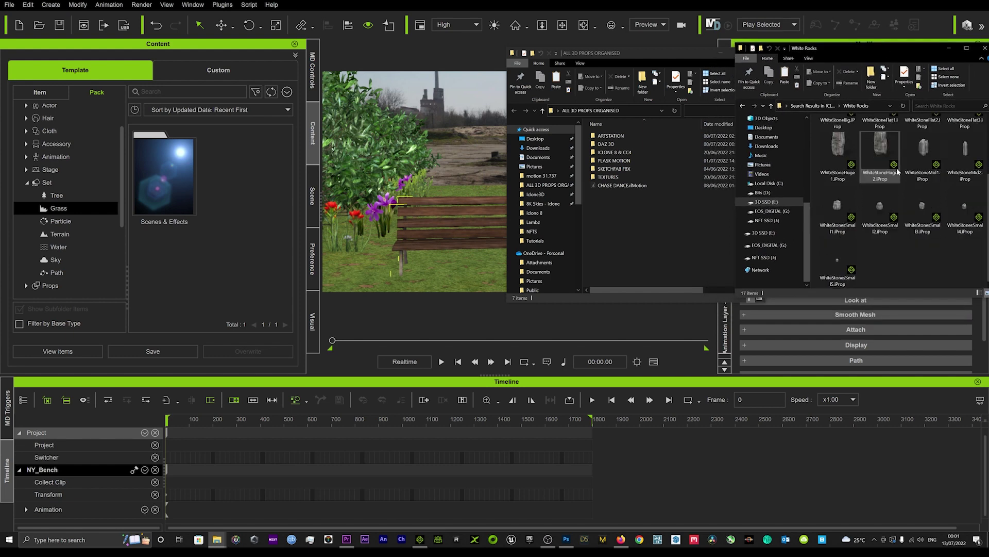
Step: Add the WhiteStonesSmall2 prop from the White Rocks folder to the scene and scale it uniformly to about 37.4
drag(880, 206, 443, 219)
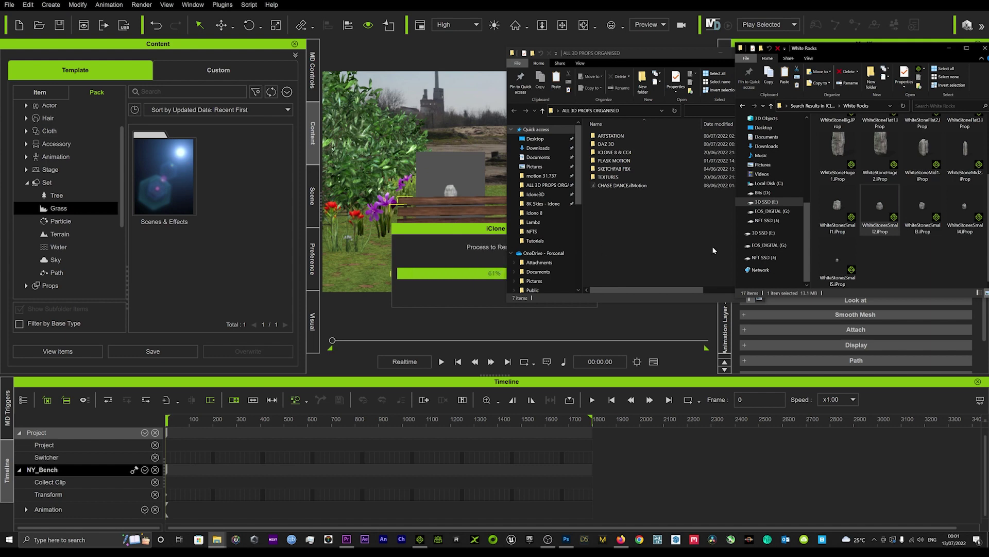
click(434, 178)
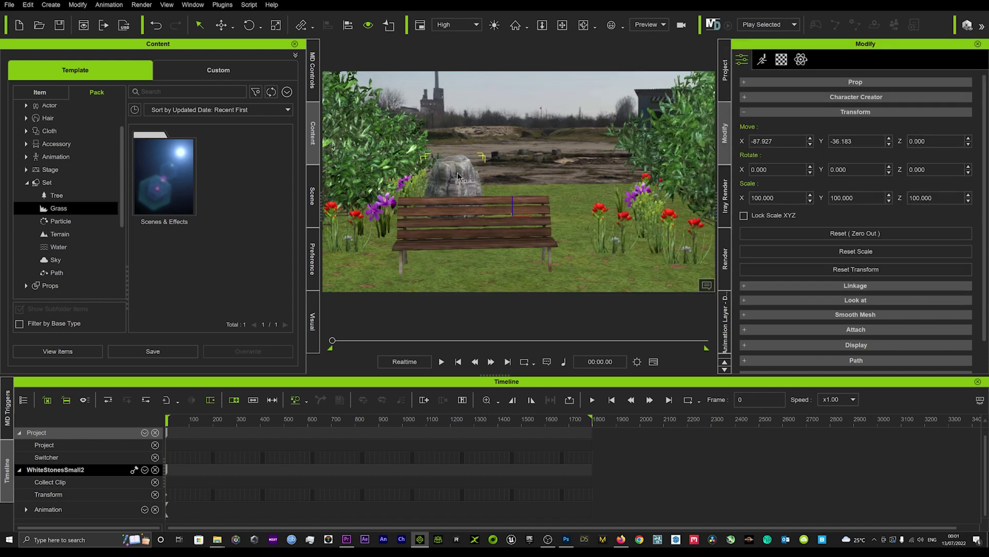
key(r)
drag(455, 221, 321, 320)
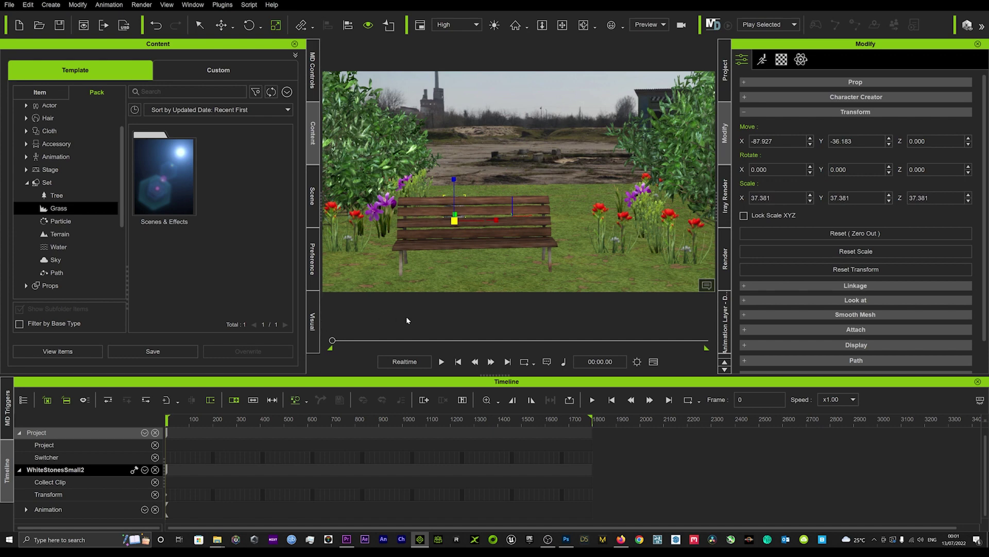
Step: Move the stone into the flower beds and place copies of it on both sides of the bench and beside the rear flowers
key(w)
drag(496, 220, 635, 211)
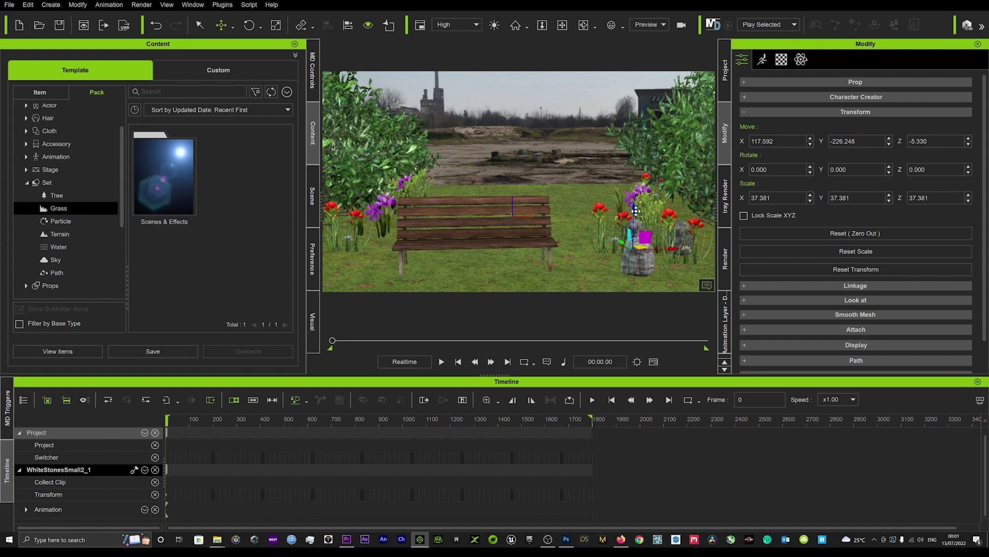
ctrl+drag(673, 251, 640, 188)
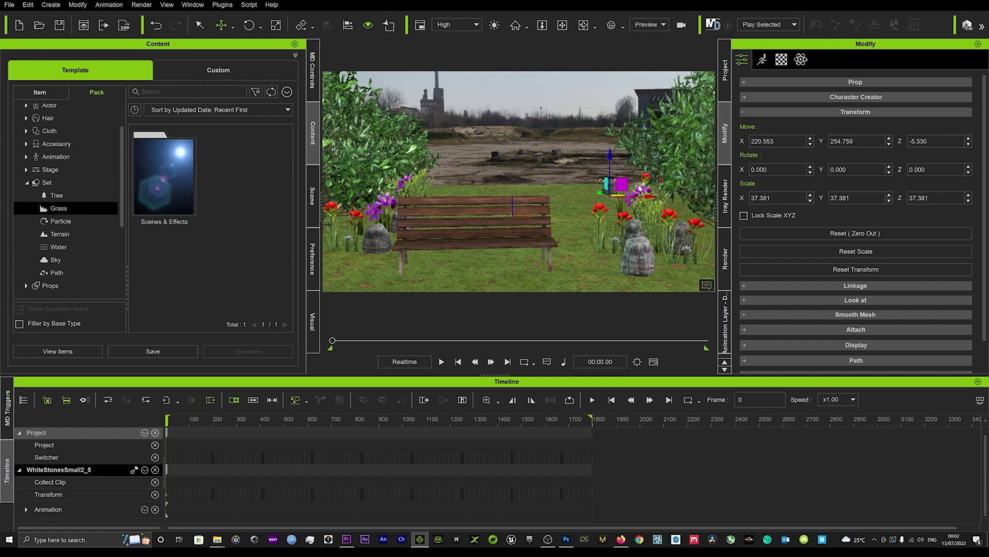
click(533, 203)
click(582, 178)
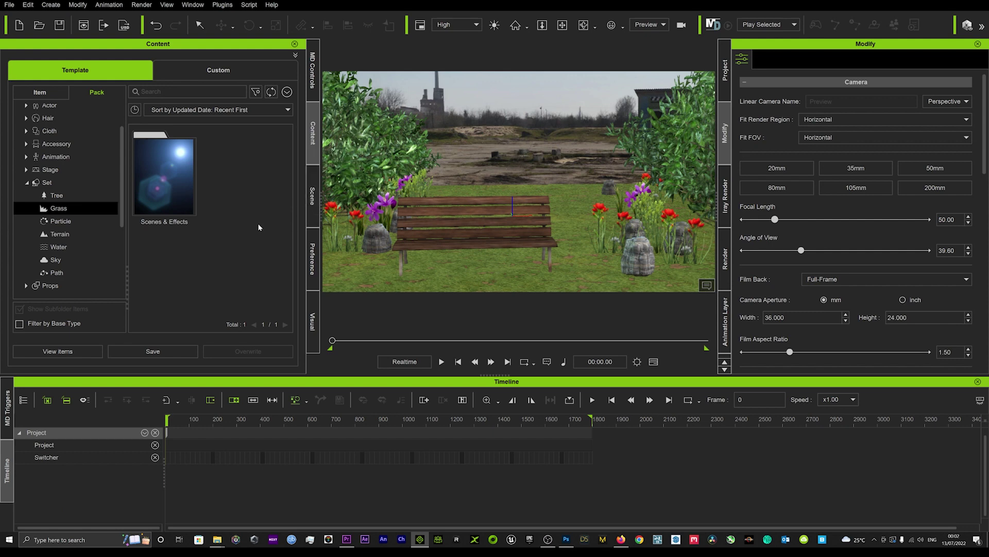
Step: Set the Blur of the Sky's texture to 4 and check the softened backdrop behind the bench
click(92, 258)
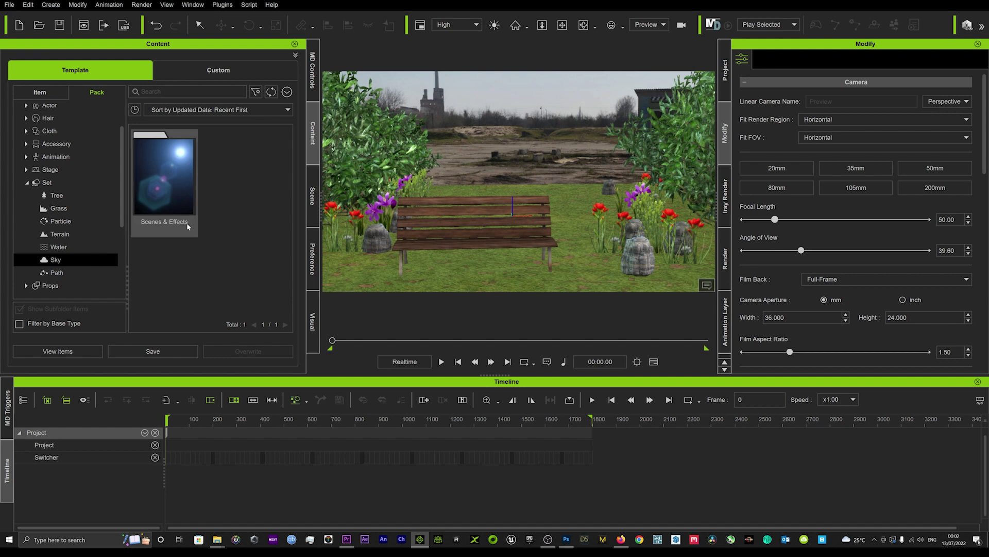
click(312, 195)
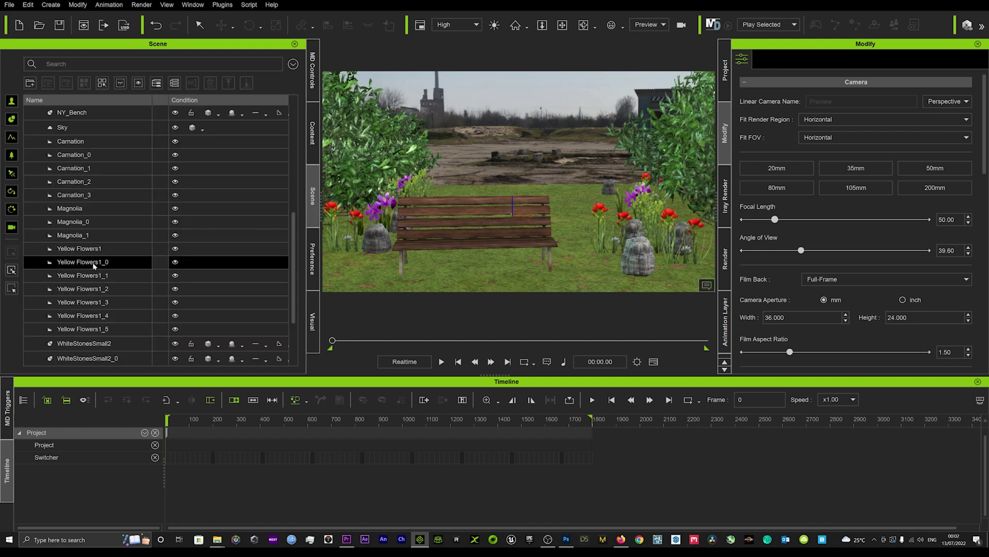
click(78, 129)
click(762, 60)
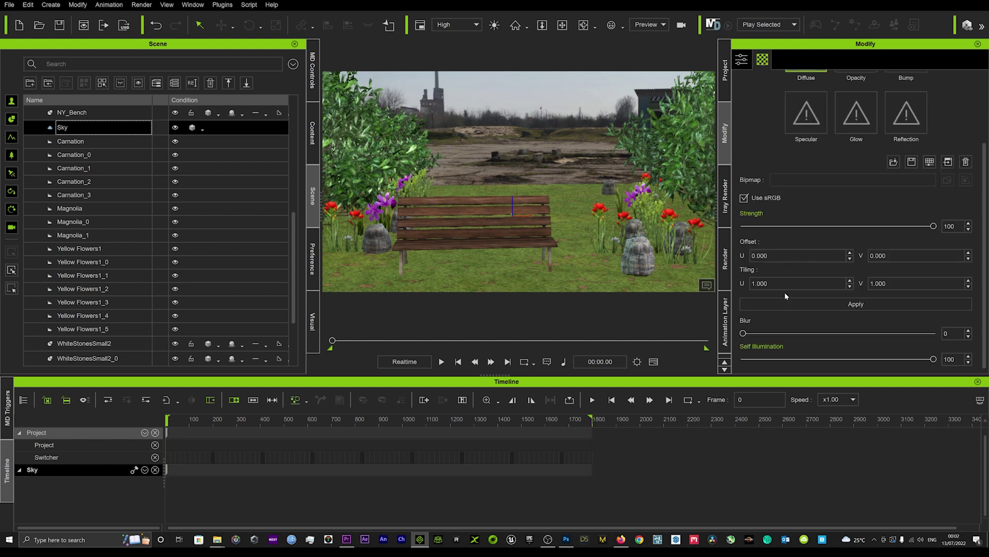
mouse_move(934, 360)
mouse_down()
mouse_move(725, 360)
mouse_move(934, 359)
mouse_up()
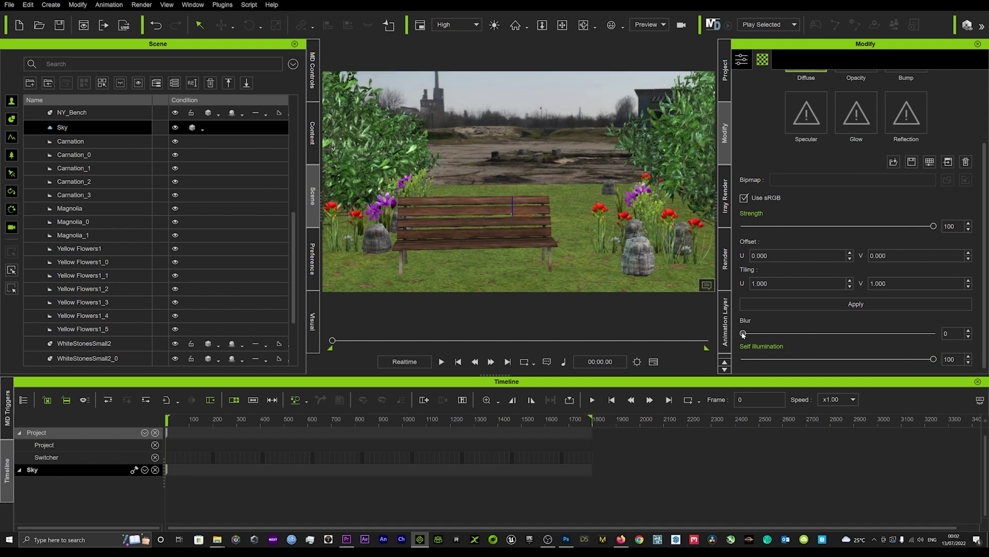
mouse_move(743, 334)
mouse_down()
mouse_move(872, 338)
mouse_move(739, 345)
mouse_move(753, 345)
mouse_up()
mouse_move(451, 214)
alt+right_down()
mouse_move(508, 210)
mouse_move(443, 202)
alt+right_up()
alt+drag(527, 197, 535, 192)
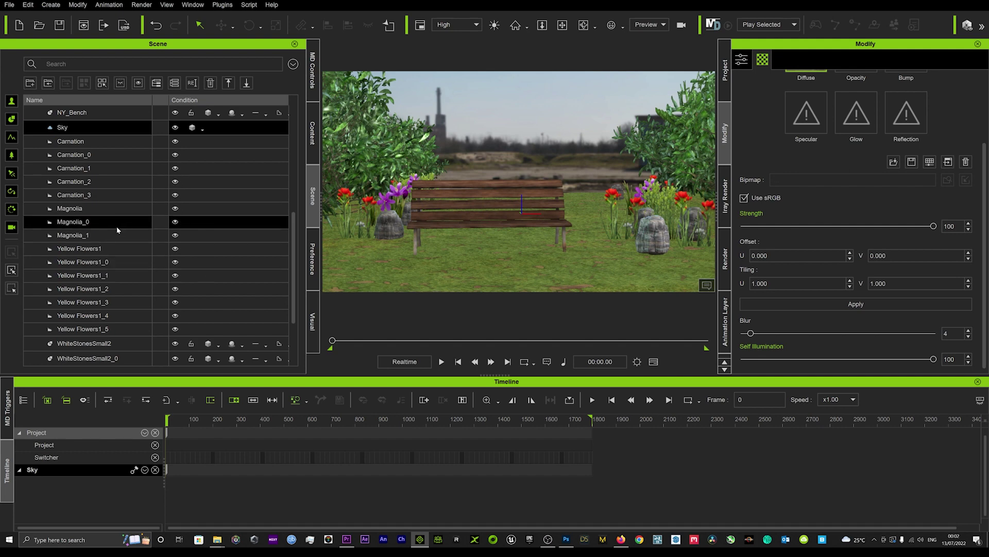
Step: Turn off the Key, Side, Back and Floor Shadow lights in the scene
scroll(124, 237, down, 2)
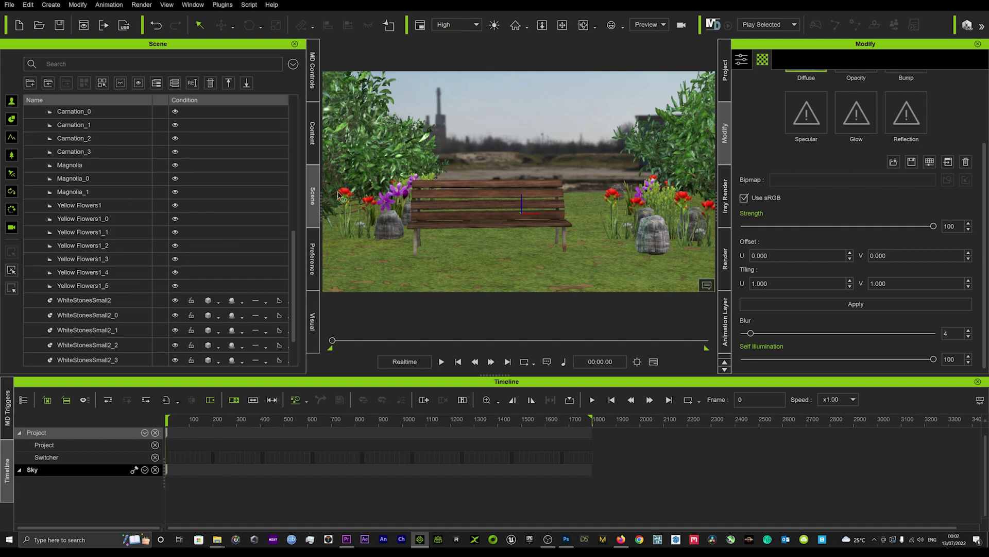
scroll(137, 238, up, 10)
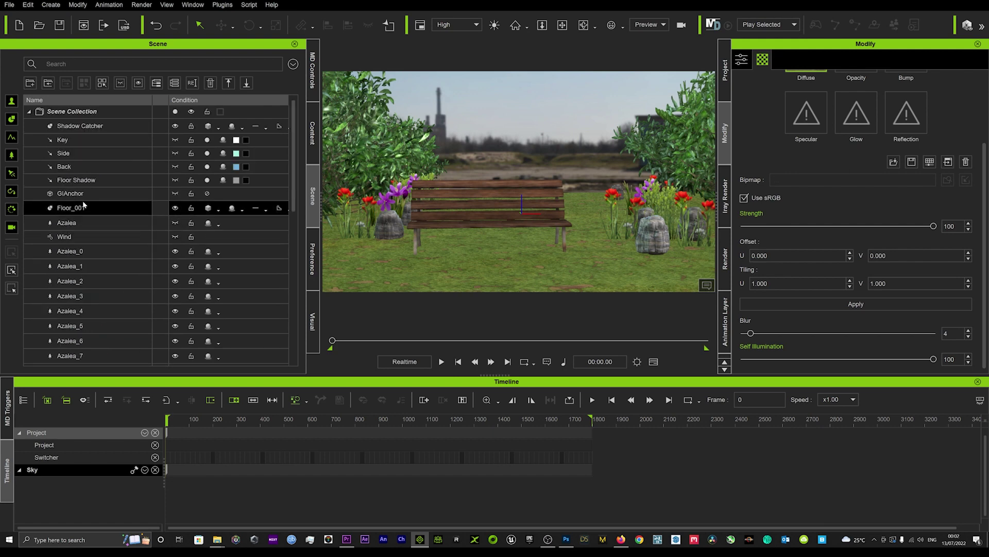
click(229, 139)
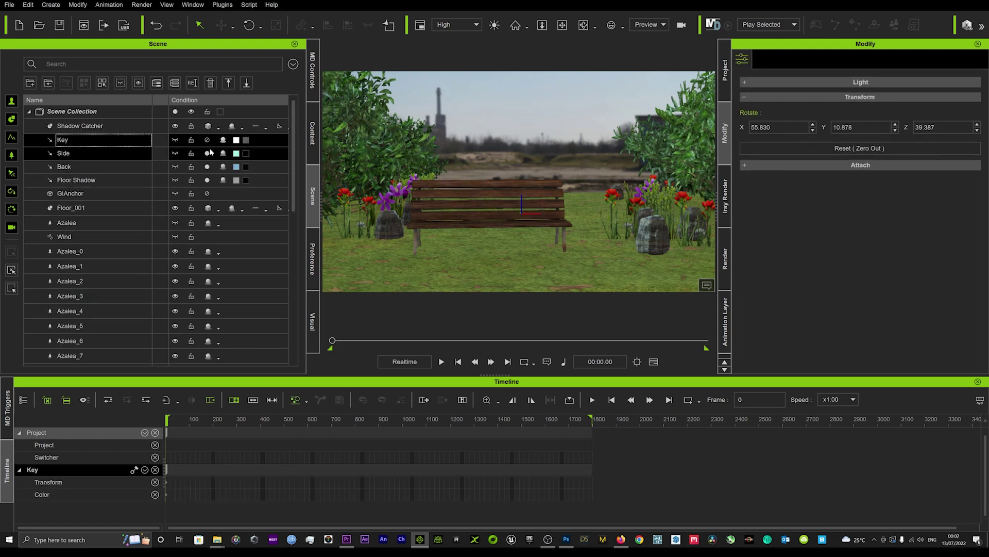
click(208, 153)
click(206, 167)
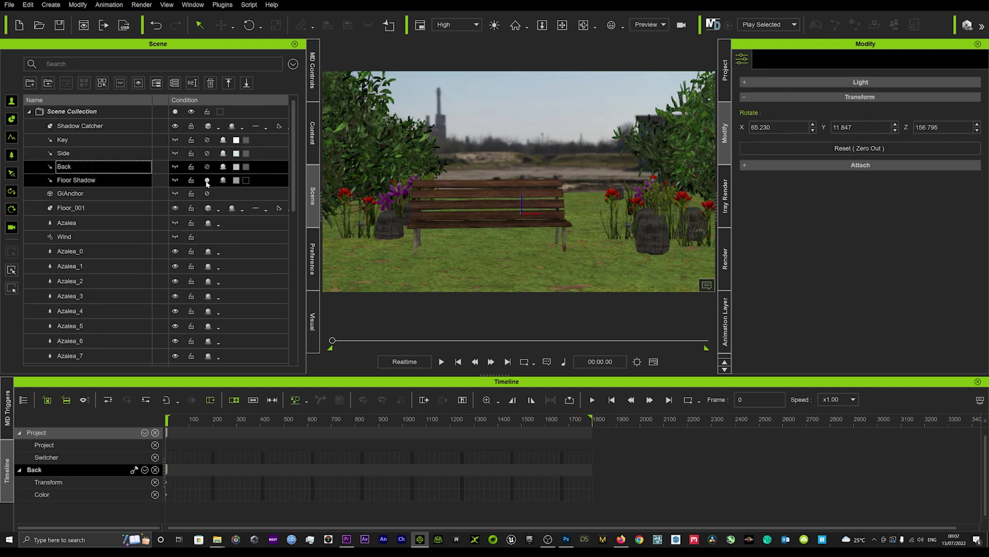
click(207, 181)
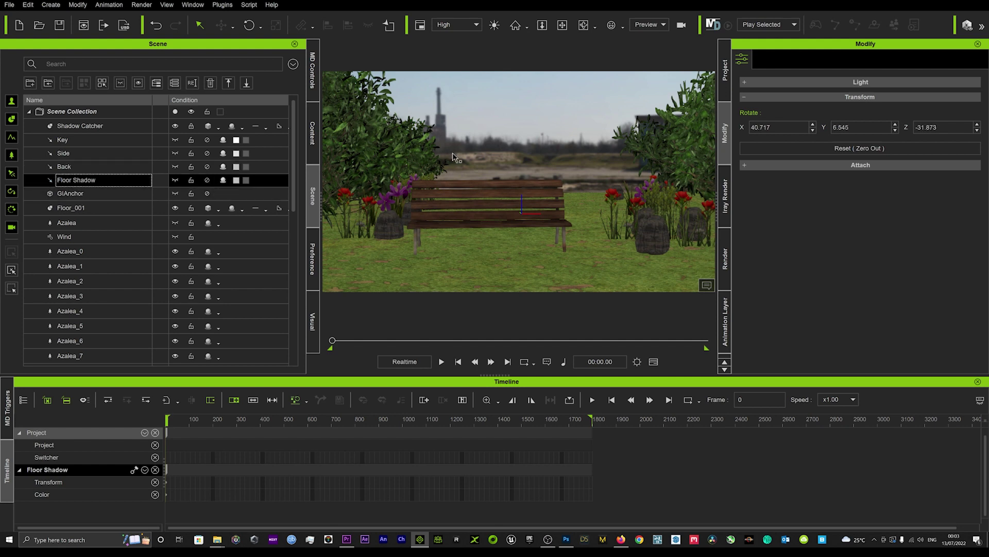
Step: Show the Key light's gizmo, rotate the light to about X 77.4, Y 12.6, Z -2.3, and hide the gizmo again
click(176, 141)
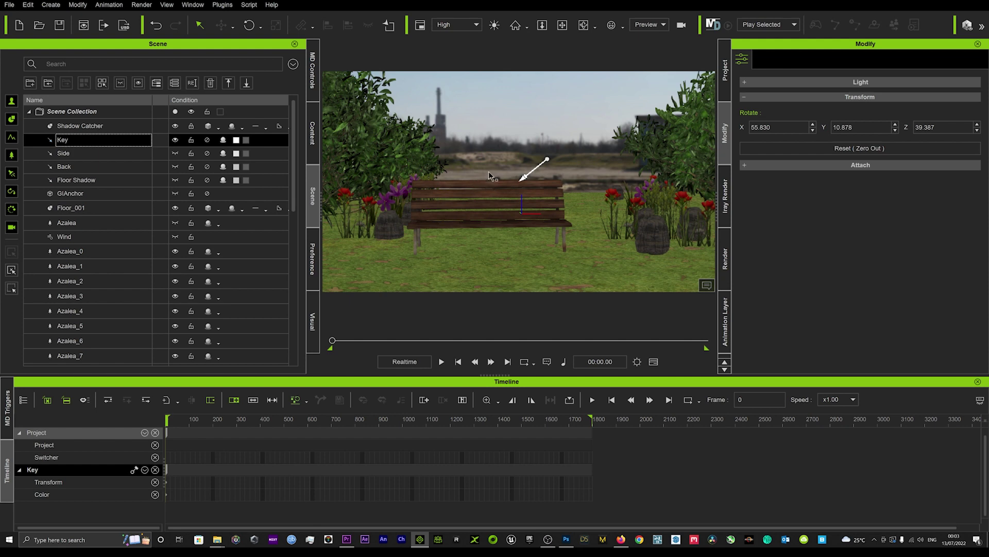
key(e)
mouse_move(506, 184)
mouse_down()
mouse_move(459, 184)
mouse_move(521, 181)
mouse_move(509, 162)
mouse_move(521, 176)
mouse_up()
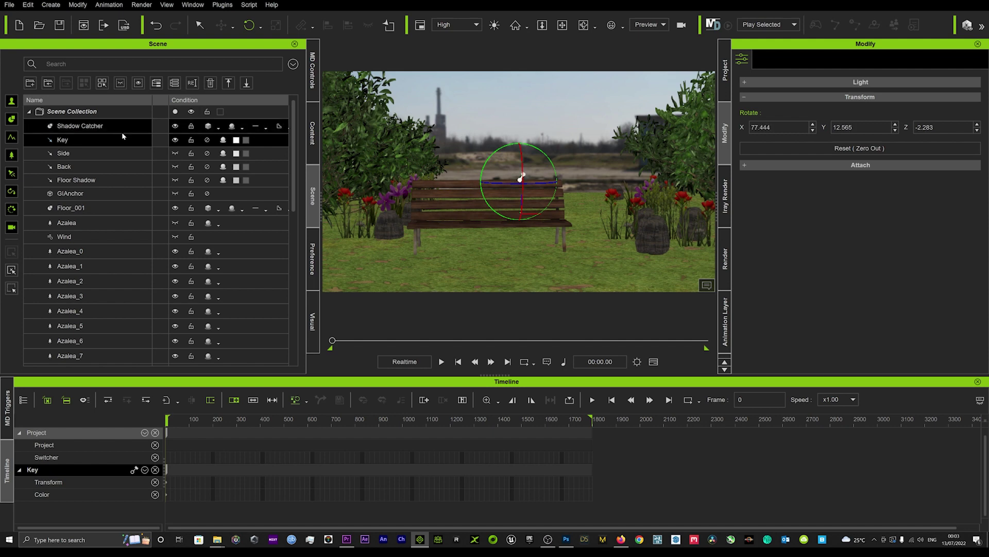
click(175, 140)
Step: Create a directional light and rotate it to about X 68.8, Y 1.0, Z -30.3
click(50, 5)
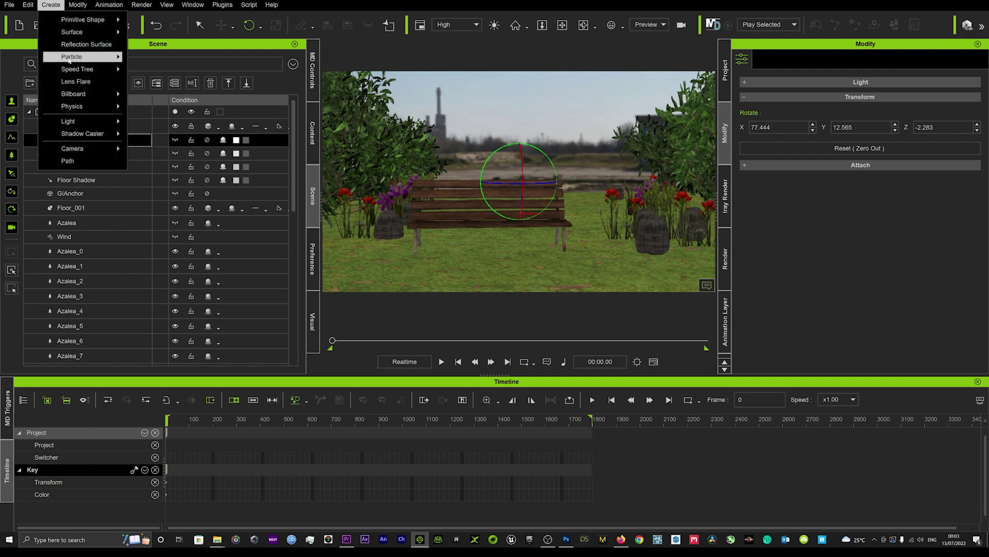
mouse_move(79, 120)
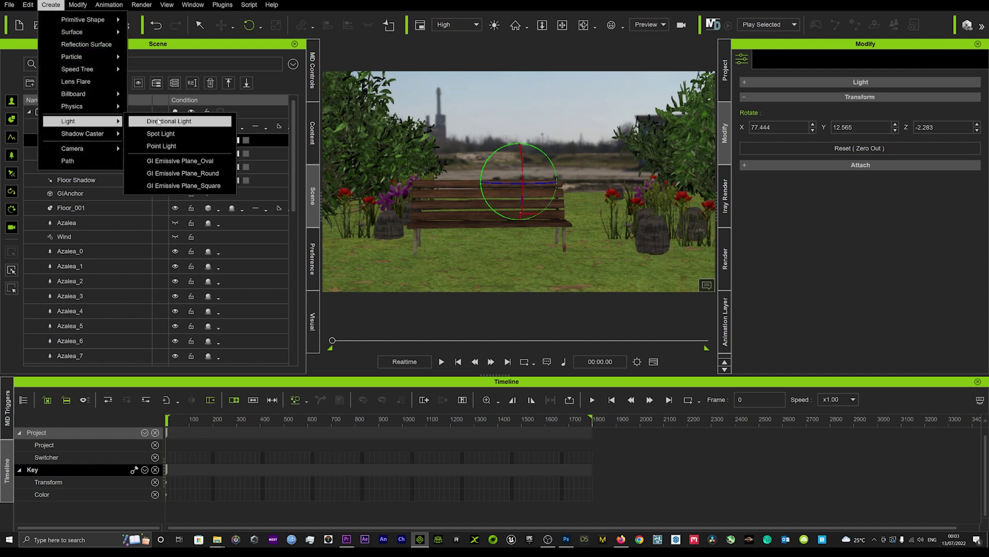
click(160, 122)
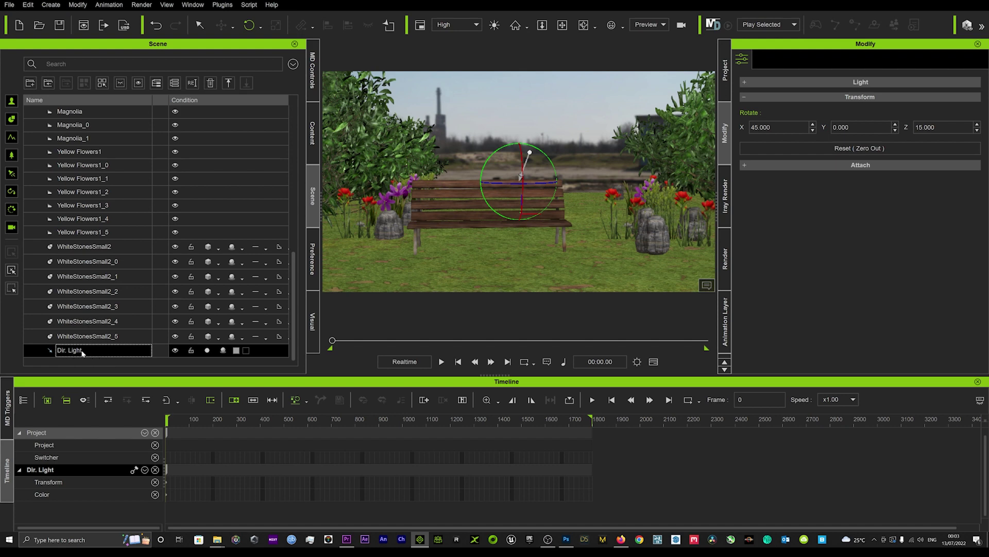
drag(492, 182, 513, 184)
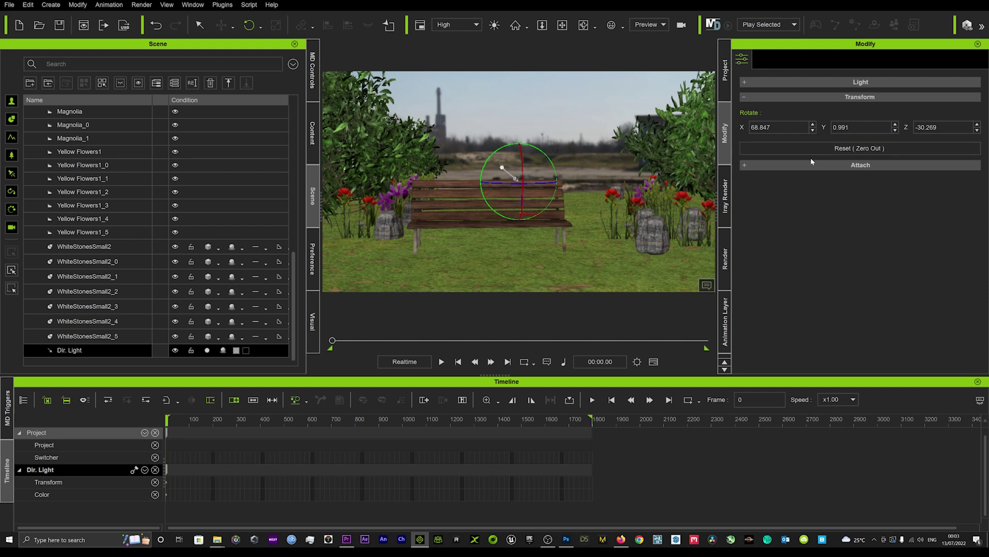
Step: Raise the directional light's Multiplier to about 11.06 and rotate the light so it shines from the opposite side
click(838, 83)
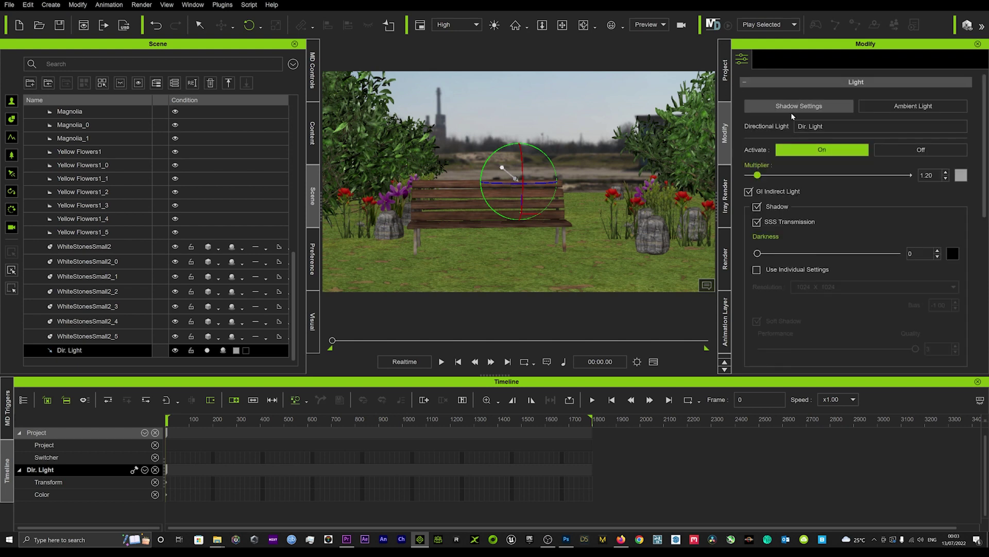
drag(758, 175, 833, 180)
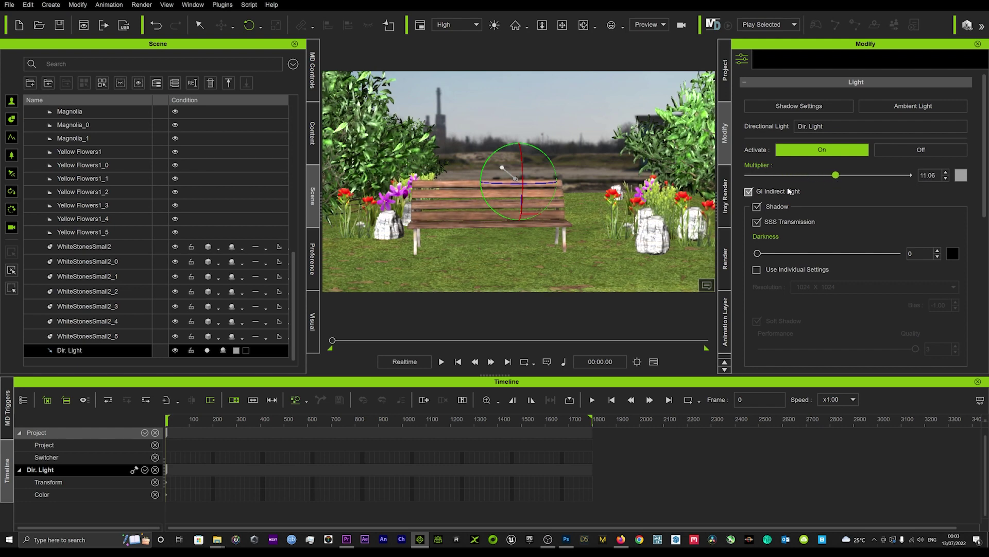
drag(540, 185, 566, 190)
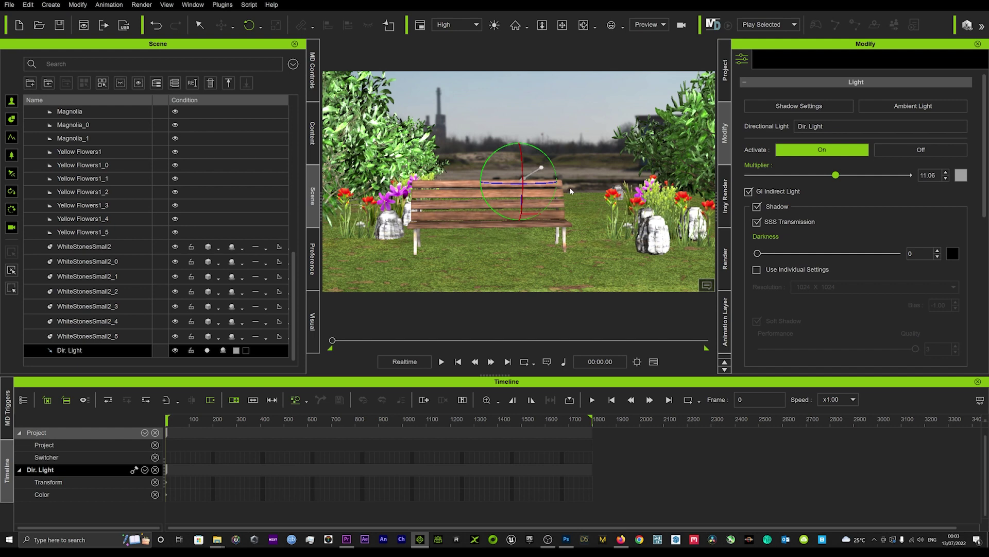
mouse_move(567, 188)
mouse_down()
mouse_move(560, 199)
mouse_move(526, 198)
mouse_up()
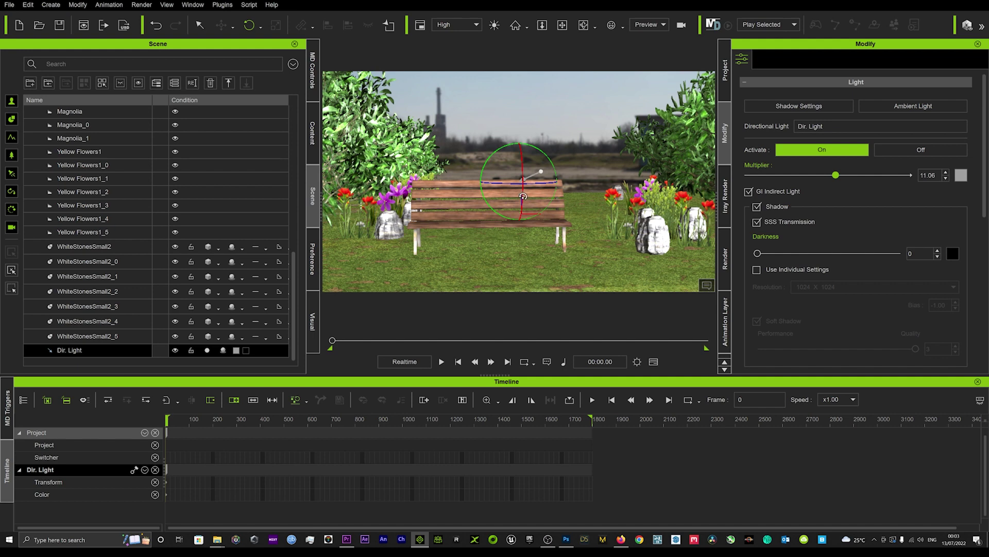
Step: Add the Sunlight lens flare from the Scenes & Effects pack near the bench and raise it to about Z 175
click(312, 133)
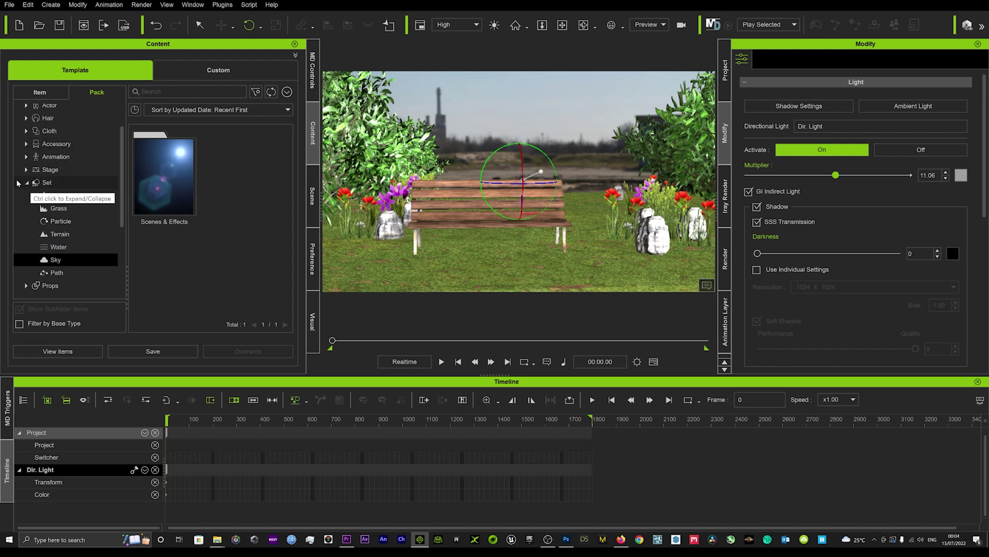
click(48, 171)
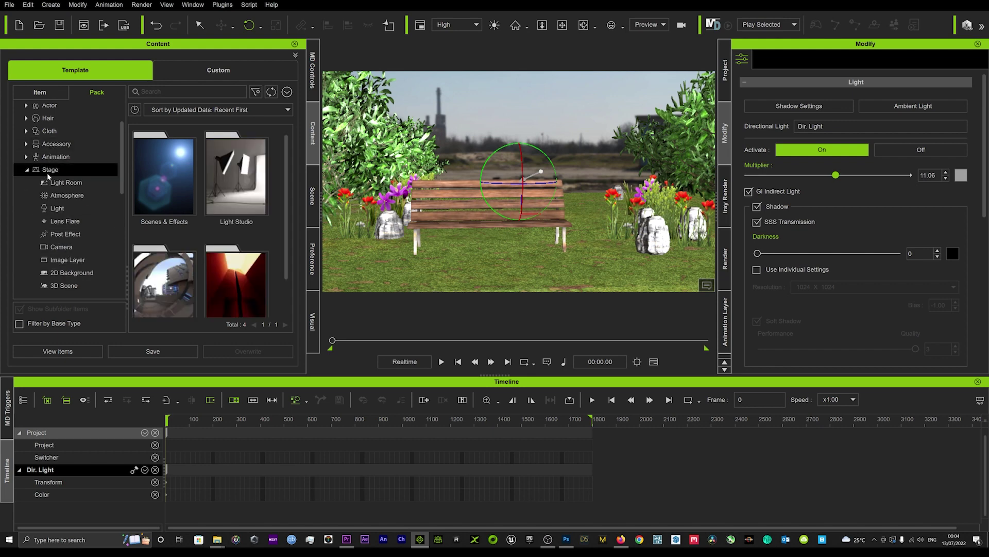
click(64, 225)
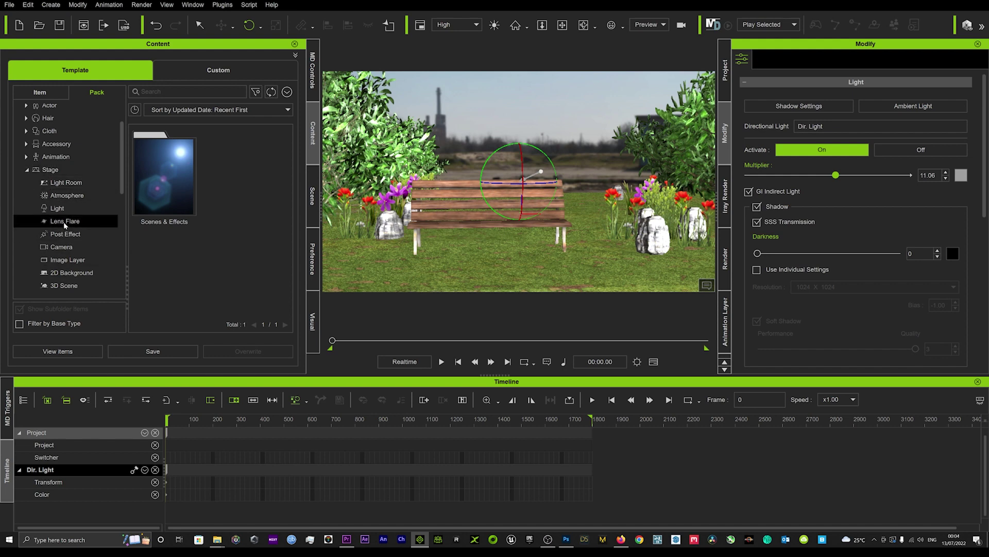
double_click(173, 193)
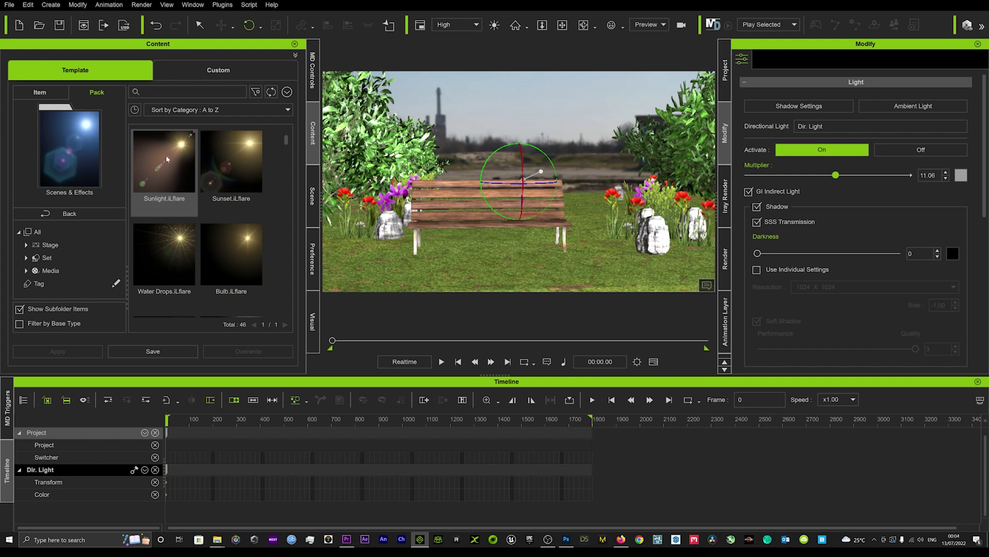
drag(166, 155, 549, 226)
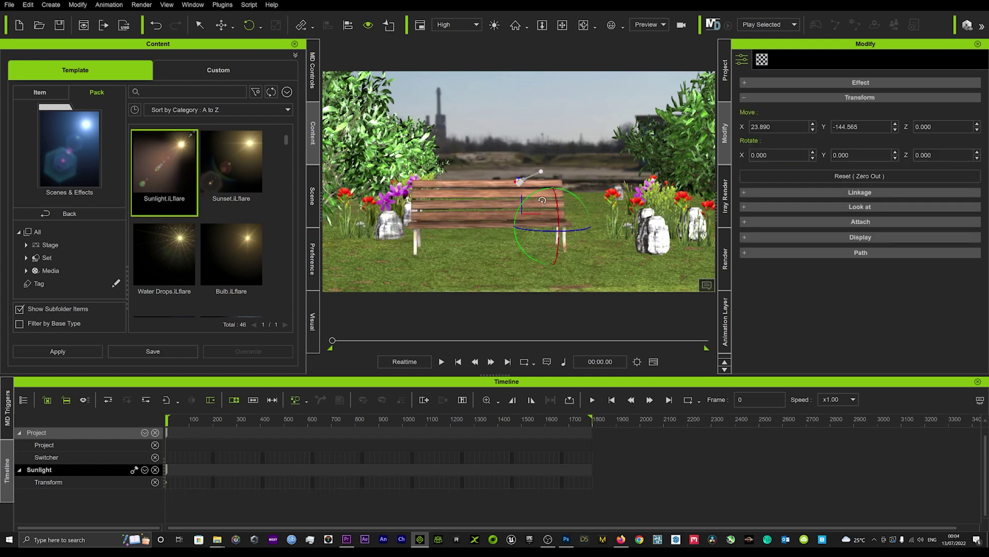
key(w)
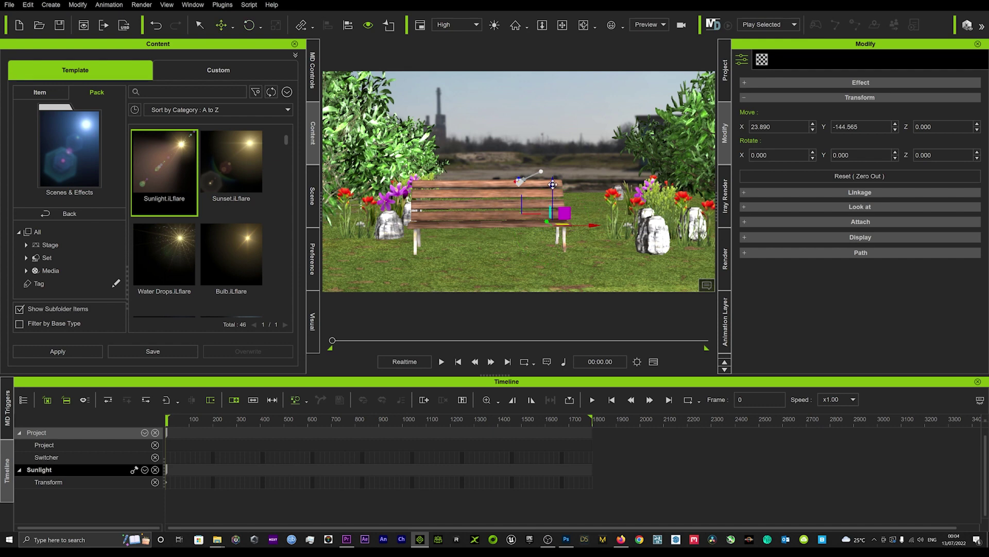
drag(552, 184, 552, 45)
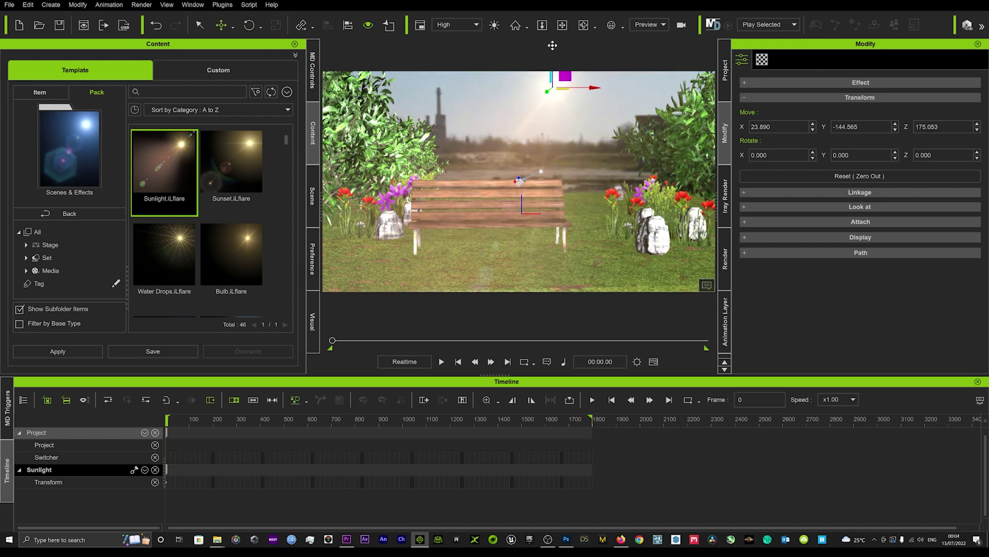
Step: Move the Sunlight flare far behind the park to about Y 1554.8 and raise it to about Z 372.9
middle_drag(540, 78, 689, 147)
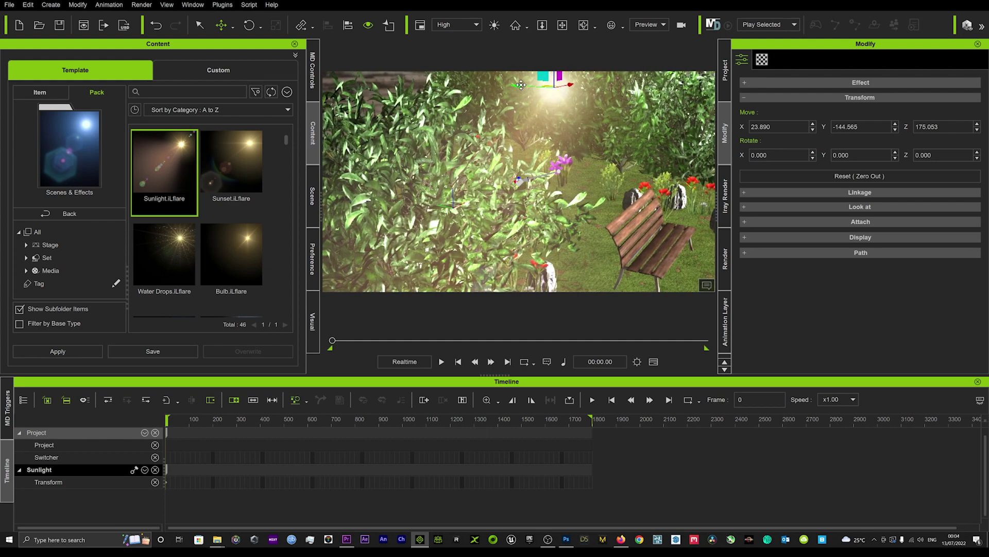
drag(521, 85, 268, 96)
middle_drag(664, 147, 495, 126)
right_drag(496, 126, 510, 171)
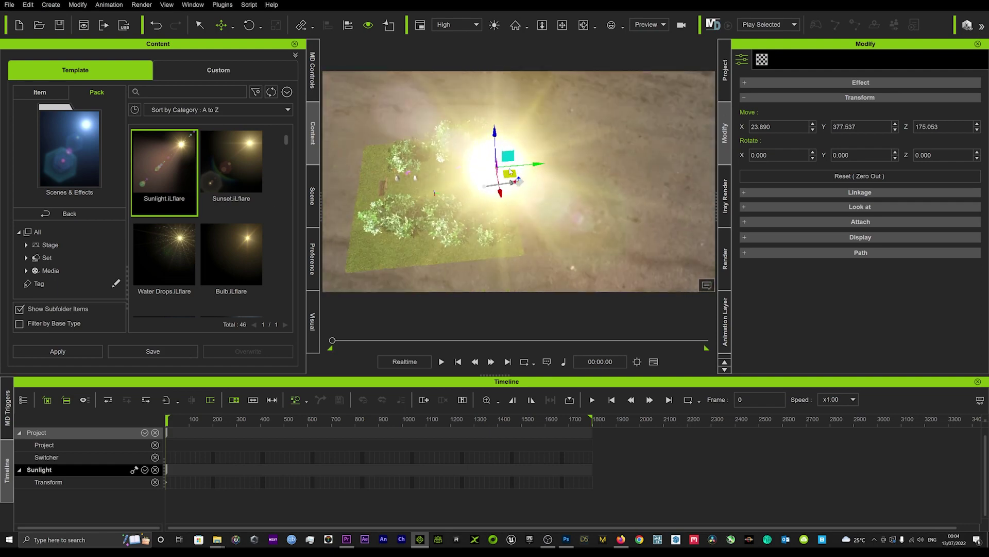
drag(537, 163, 707, 150)
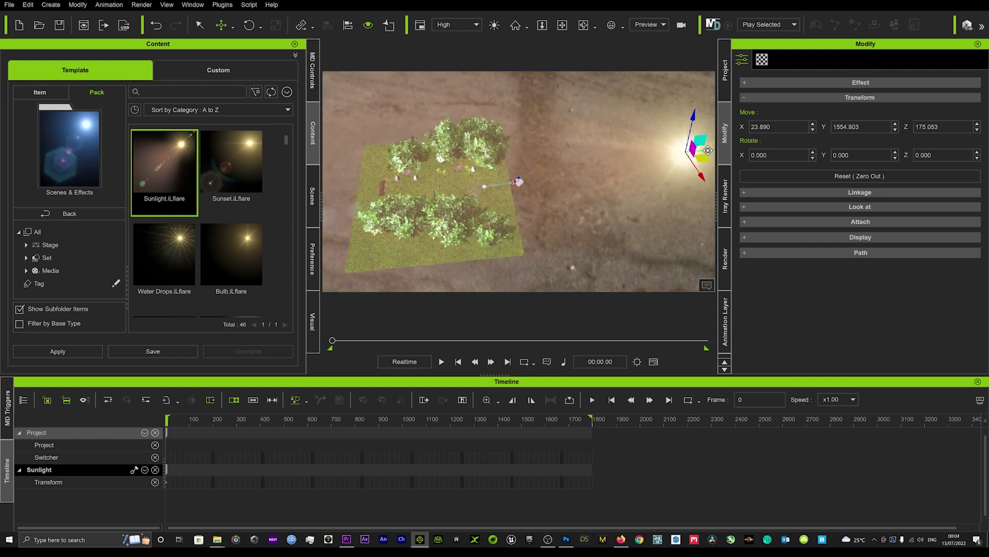
drag(693, 114, 692, 72)
Step: Examine how the Sunlight flare sits in the sky behind the bench from a front view
right_drag(688, 180, 784, 136)
right_drag(587, 217, 651, 198)
click(640, 207)
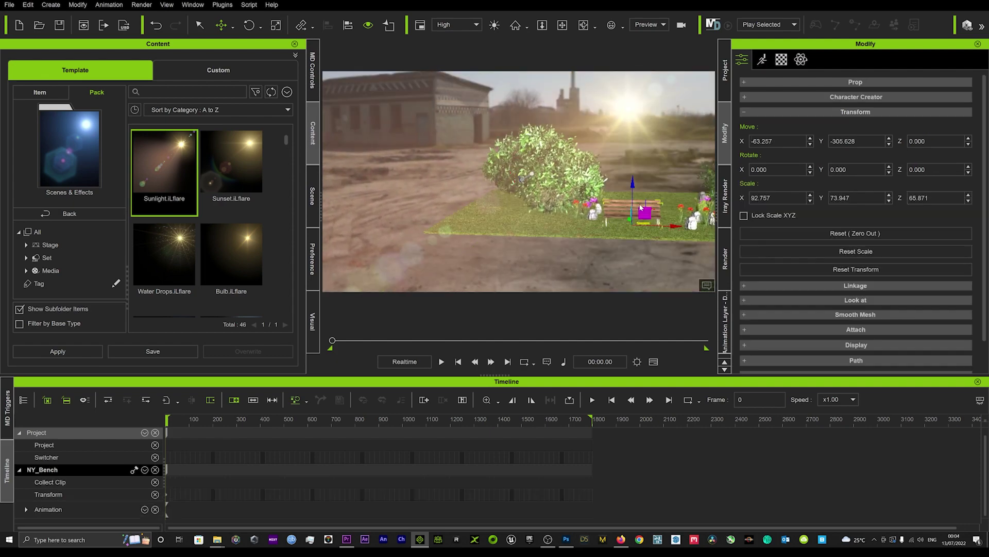
scroll(641, 207, up, 3)
middle_drag(634, 206, 479, 229)
right_drag(480, 228, 538, 210)
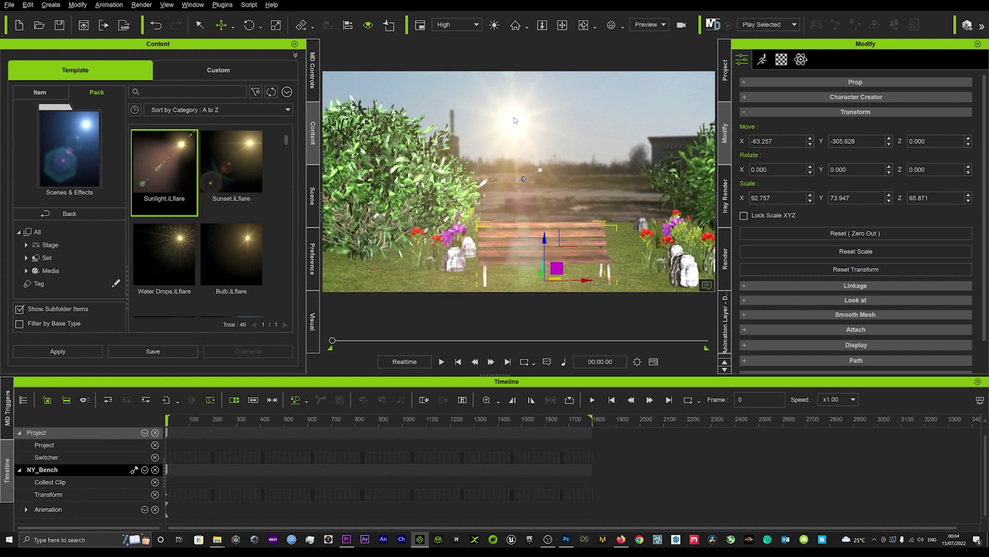
mouse_move(547, 127)
right_down()
mouse_move(559, 121)
mouse_move(549, 125)
right_up()
click(550, 124)
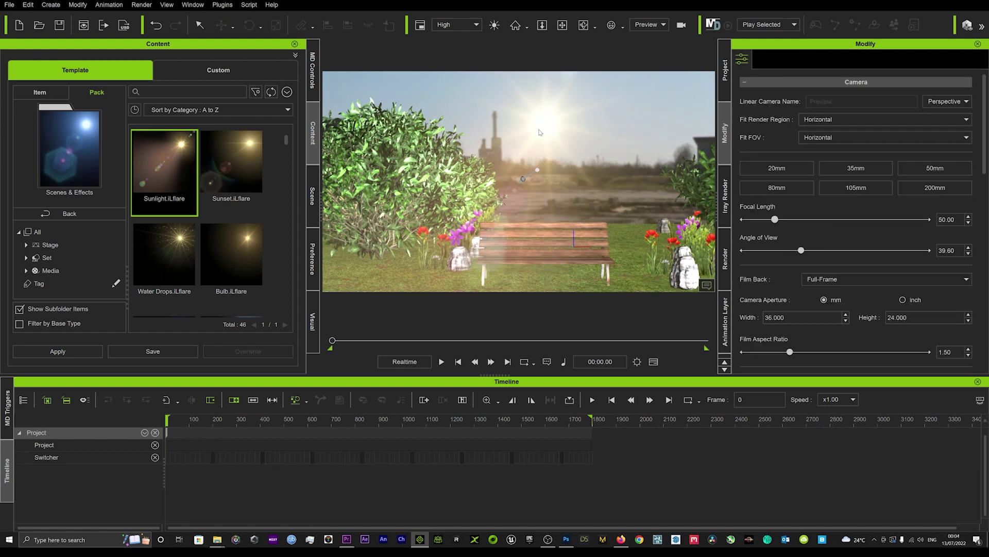
Step: Move the Sunlight flare much farther back to about Y 24021 and raise it to about Z 4324
click(312, 196)
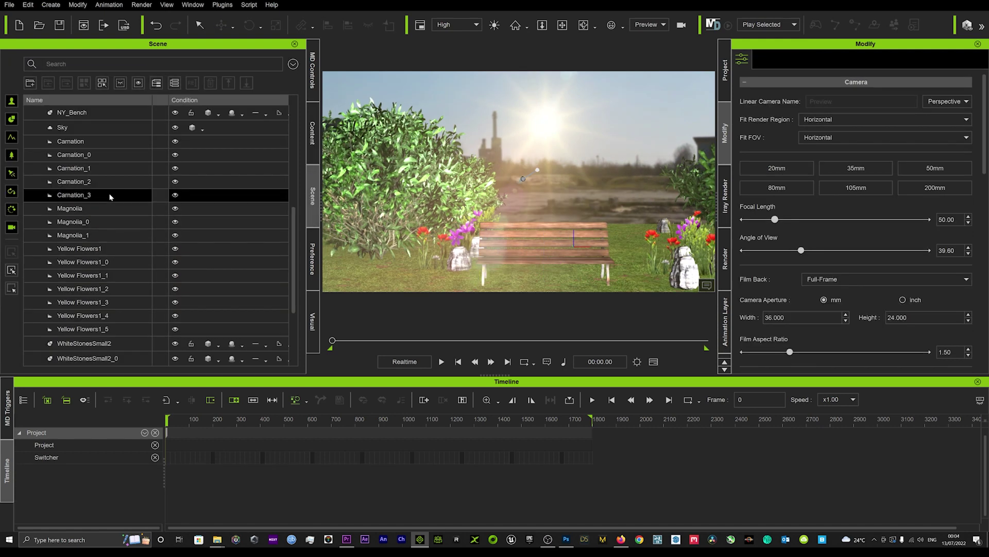
scroll(88, 227, down, 3)
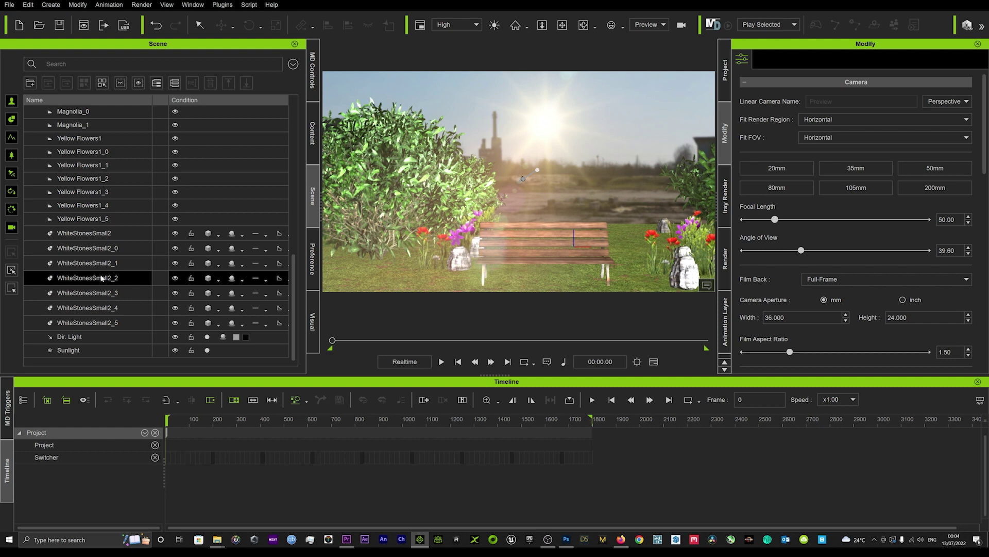
click(77, 350)
scroll(560, 103, up, 5)
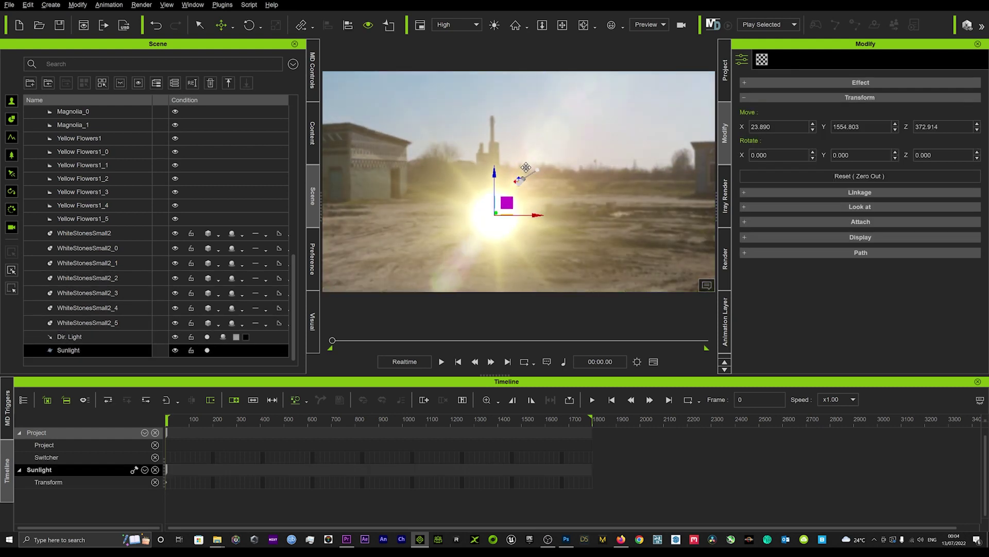
drag(495, 212, 517, 179)
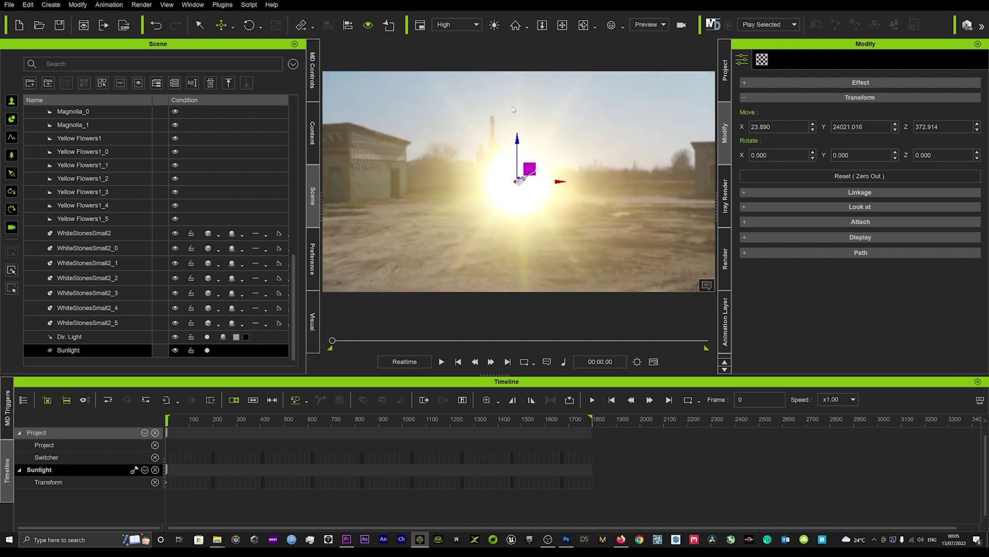
drag(519, 137, 518, 93)
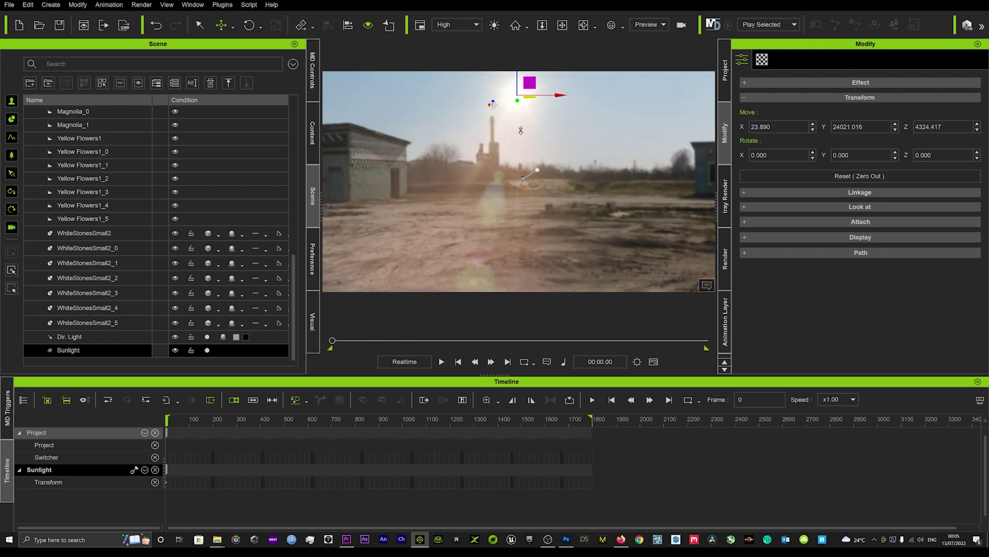
Step: Frame the bench from the front and examine the sun flare above the bushes and flowers from slightly different angles
alt+right_drag(521, 130, 536, 247)
alt+middle_drag(536, 248, 551, 221)
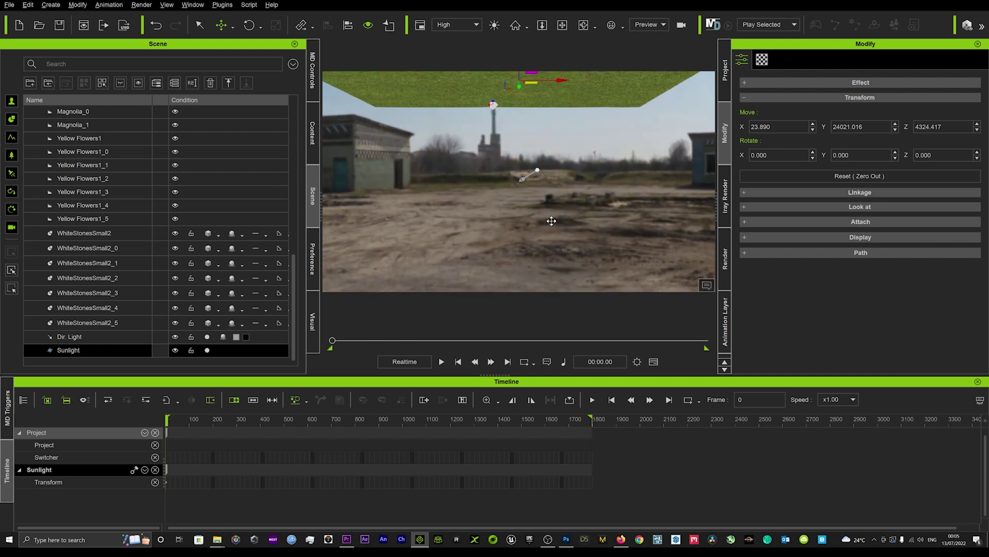
click(485, 234)
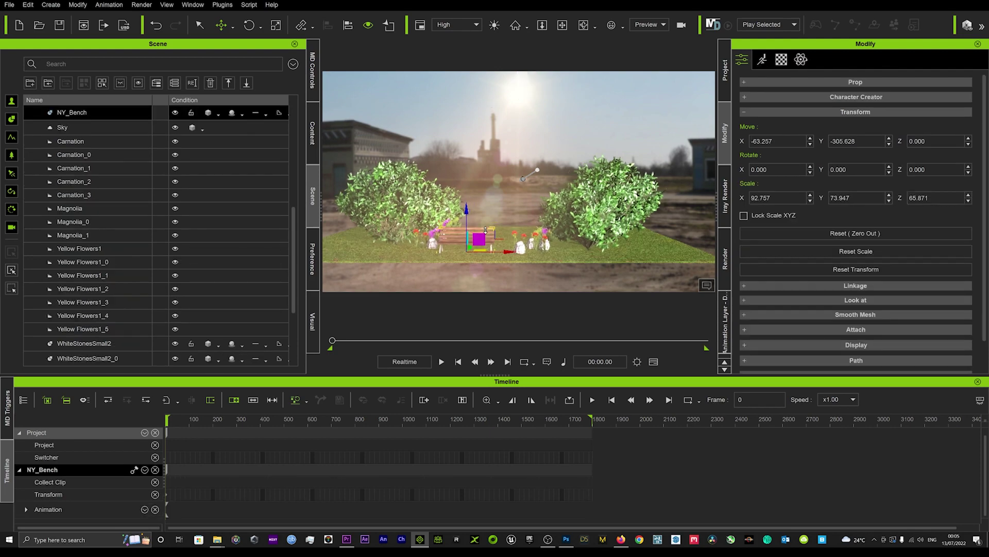
scroll(491, 242, up, 5)
alt+middle_drag(492, 244, 545, 191)
alt+drag(544, 191, 555, 183)
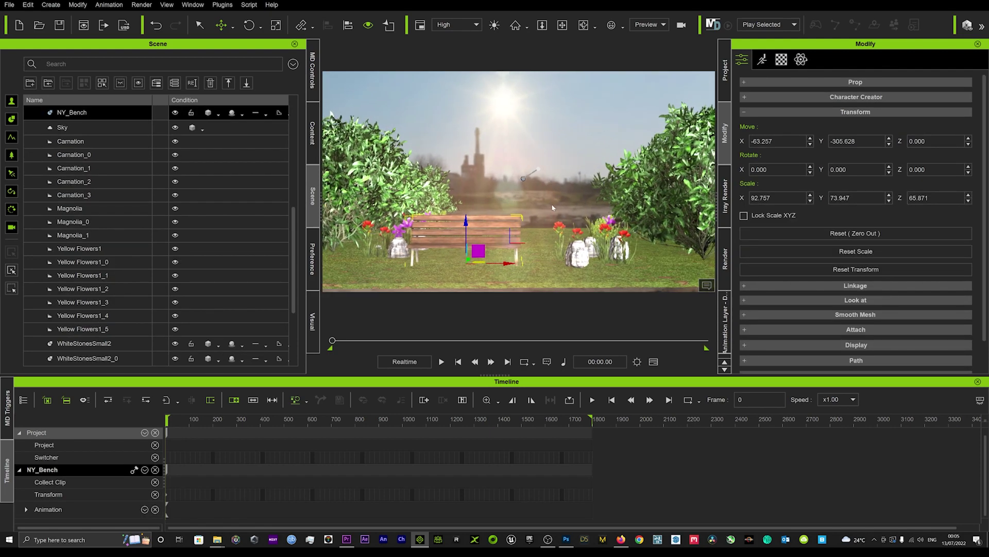
scroll(552, 207, up, 4)
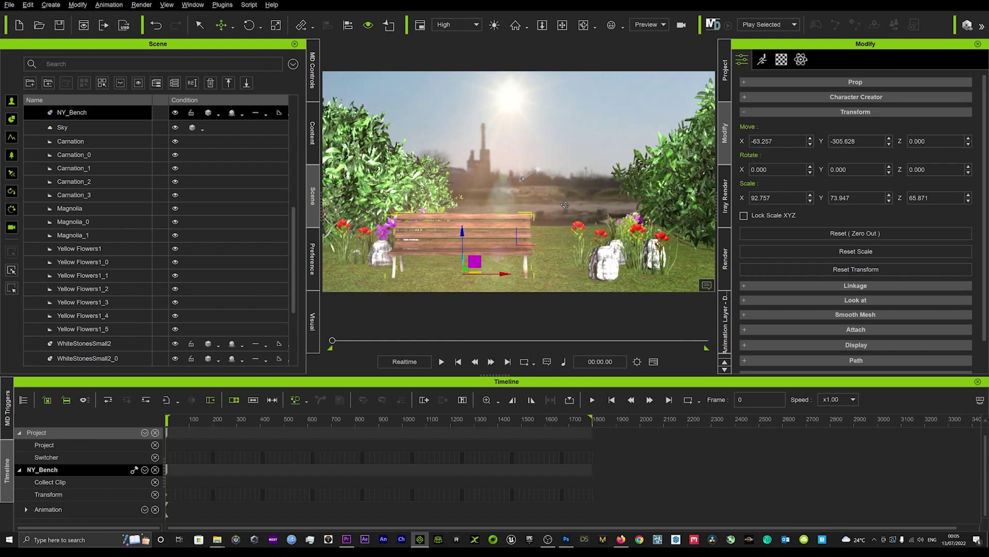
mouse_move(566, 206)
right_down()
mouse_move(545, 199)
mouse_move(598, 193)
mouse_move(570, 211)
right_up()
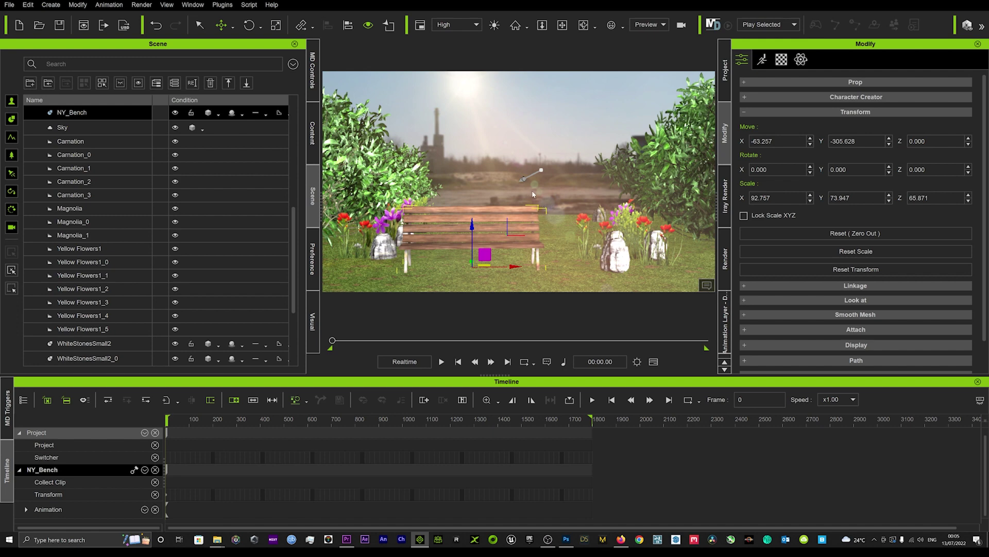
right_drag(520, 197, 522, 209)
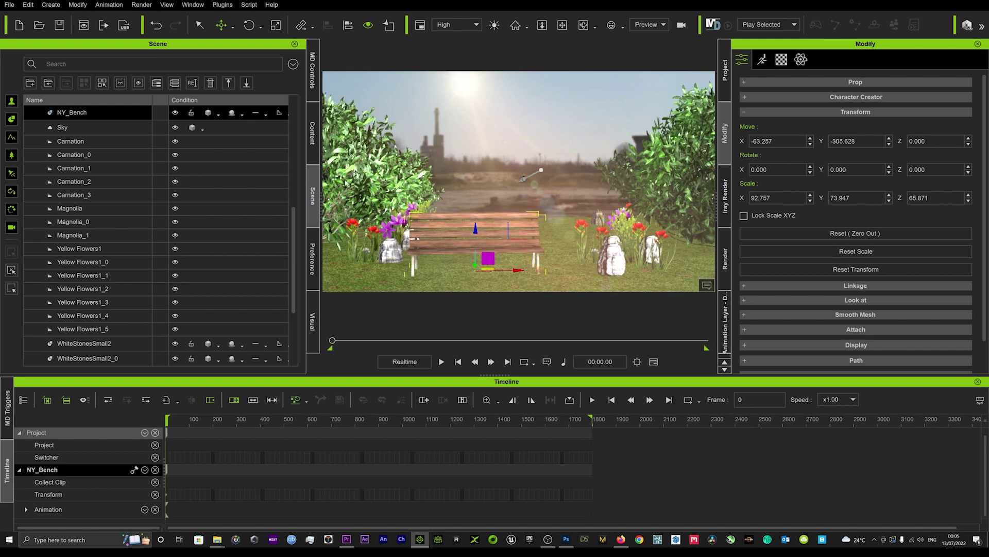
right_drag(479, 239, 475, 236)
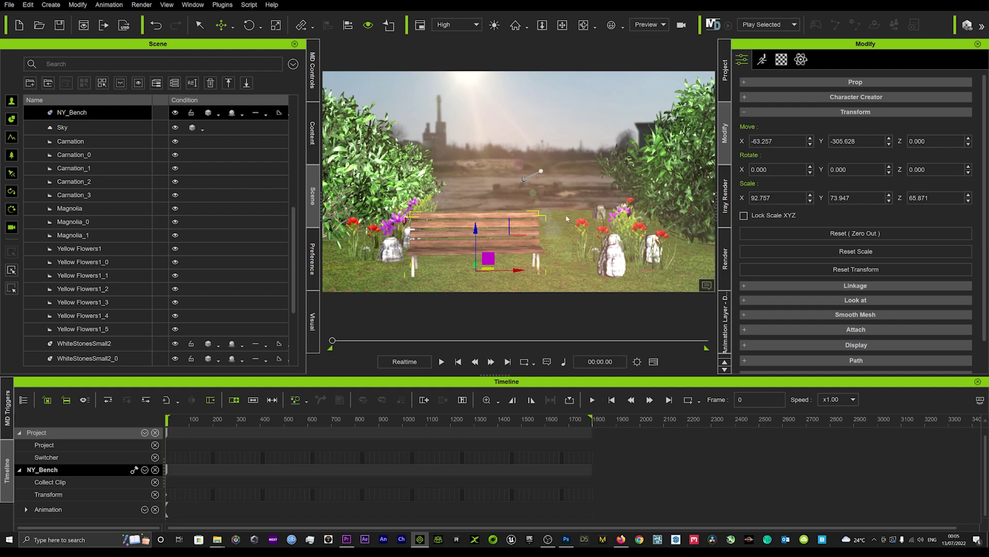
Step: Switch to the White Rocks folder in File Explorer and search it for "fence"
mouse_move(217, 539)
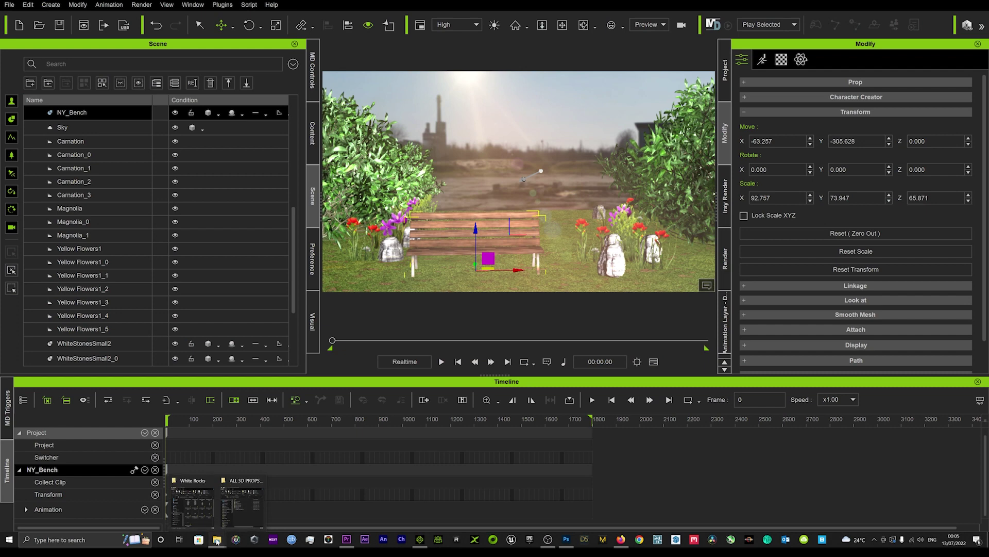
click(243, 498)
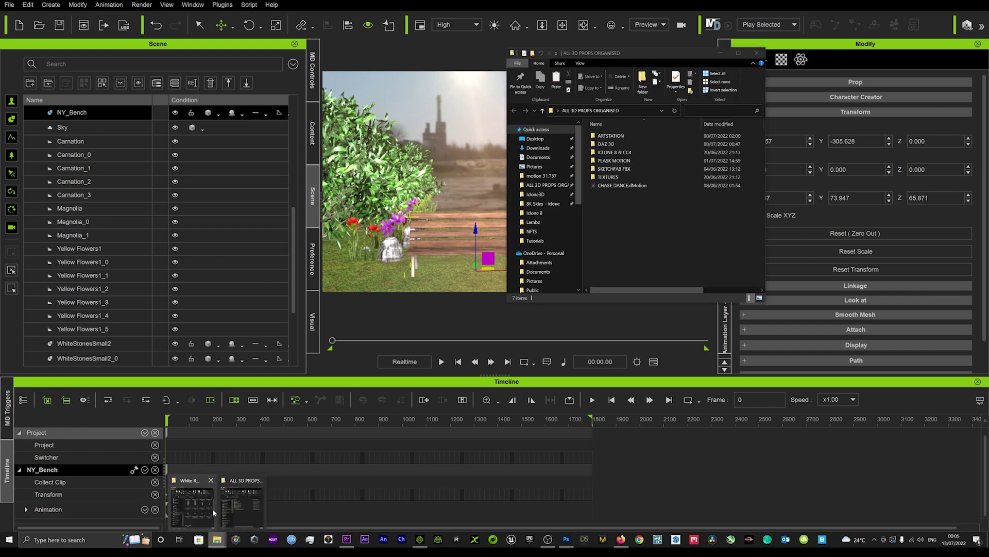
click(203, 505)
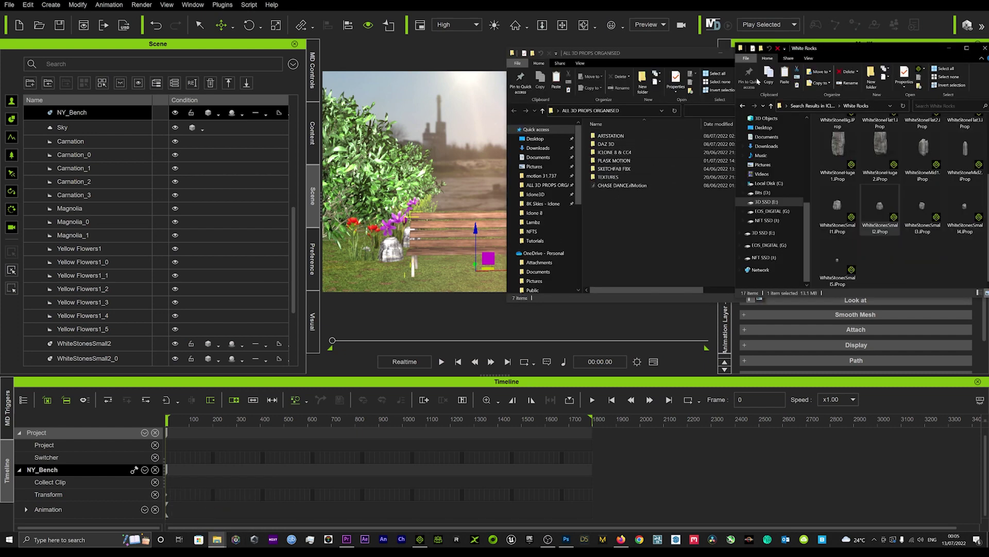
drag(845, 47, 605, 82)
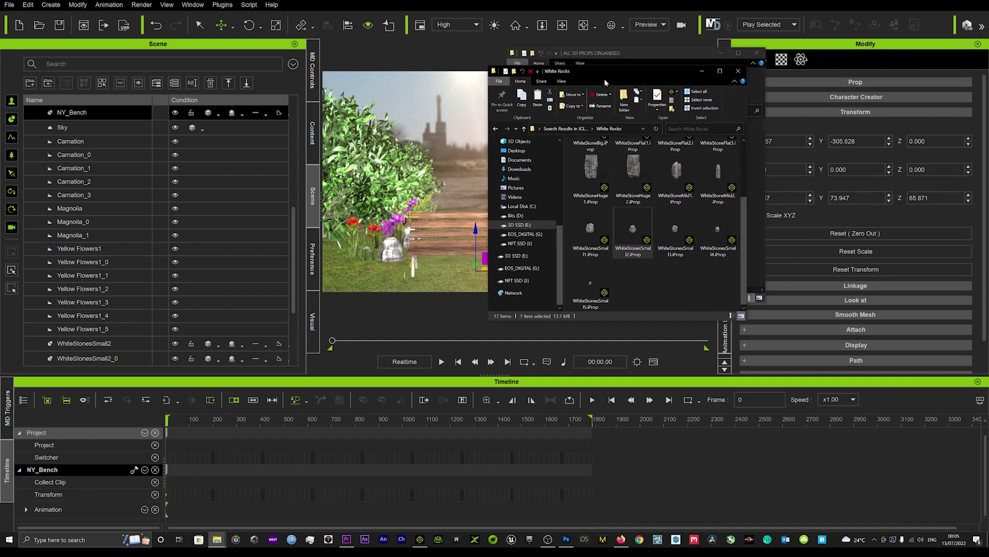
click(704, 129)
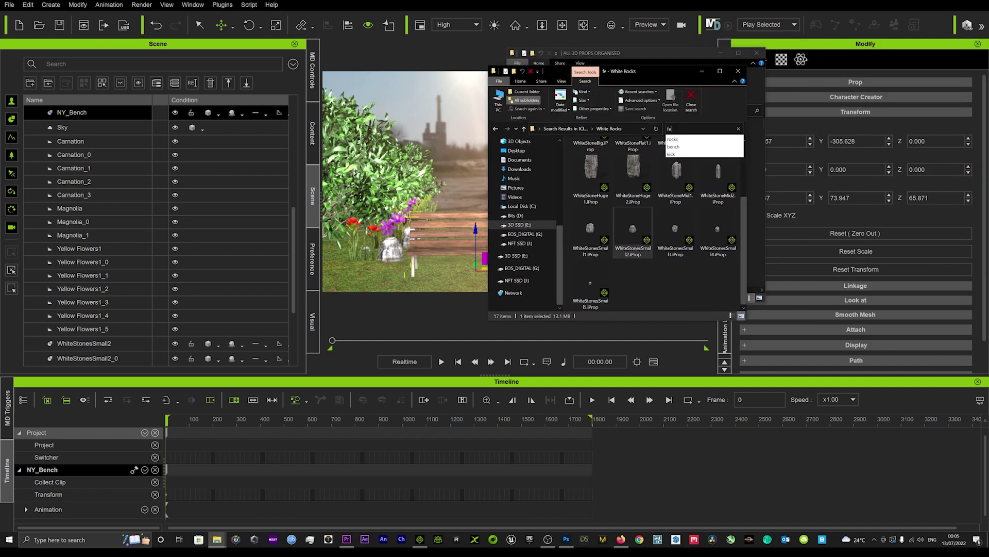
key(Return)
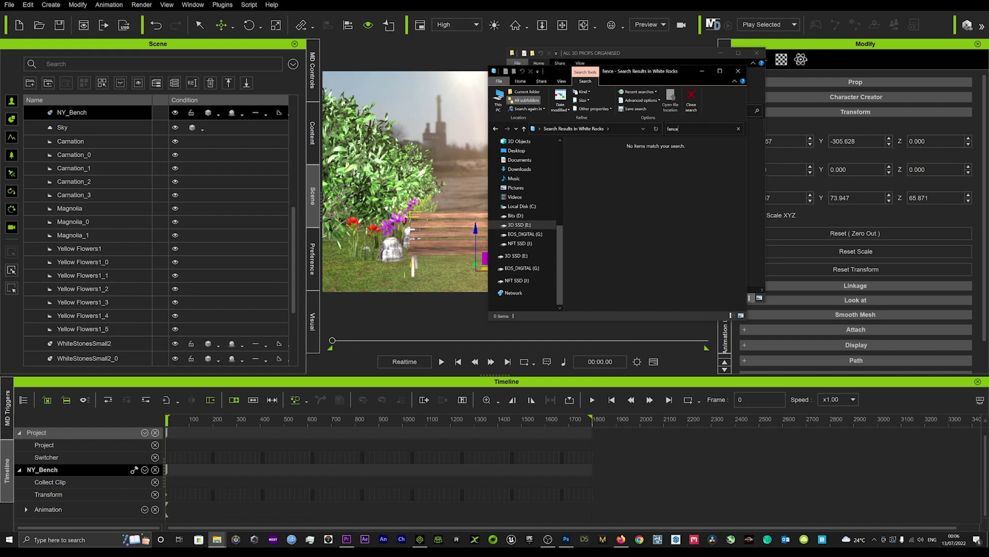
Step: Return to the ICLONE CONTENT folder and search it for "fence"
click(738, 129)
key(alt+Left)
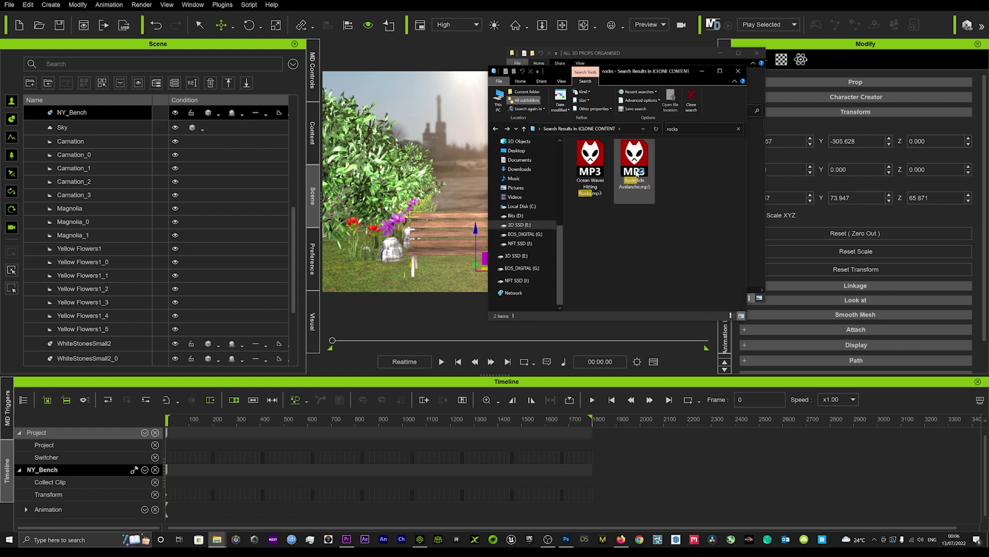
key(alt+Left)
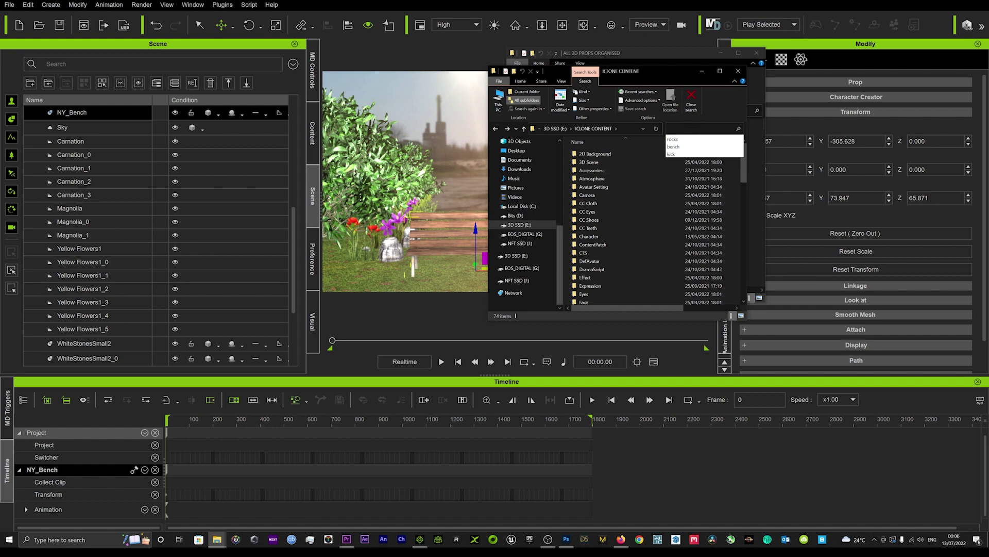
text(fence)
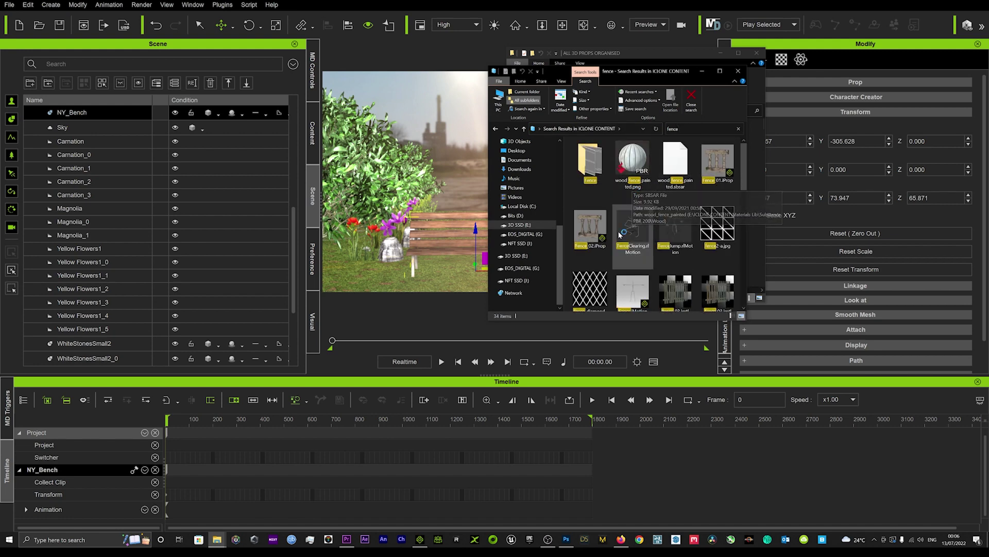
Step: Find the white picket fence prop among the search results and add it to the iClone scene behind the bench
scroll(692, 265, down, 1)
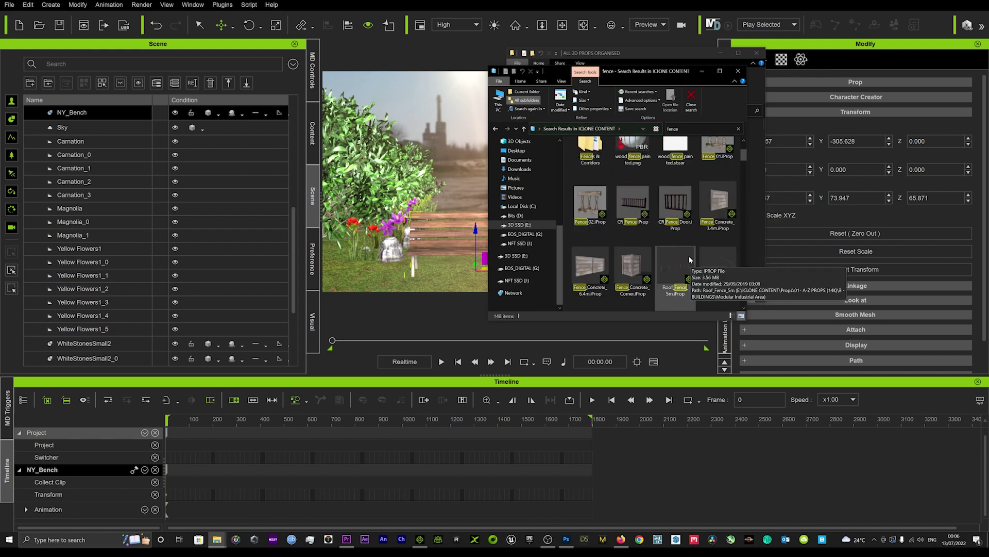
scroll(695, 209, down, 2)
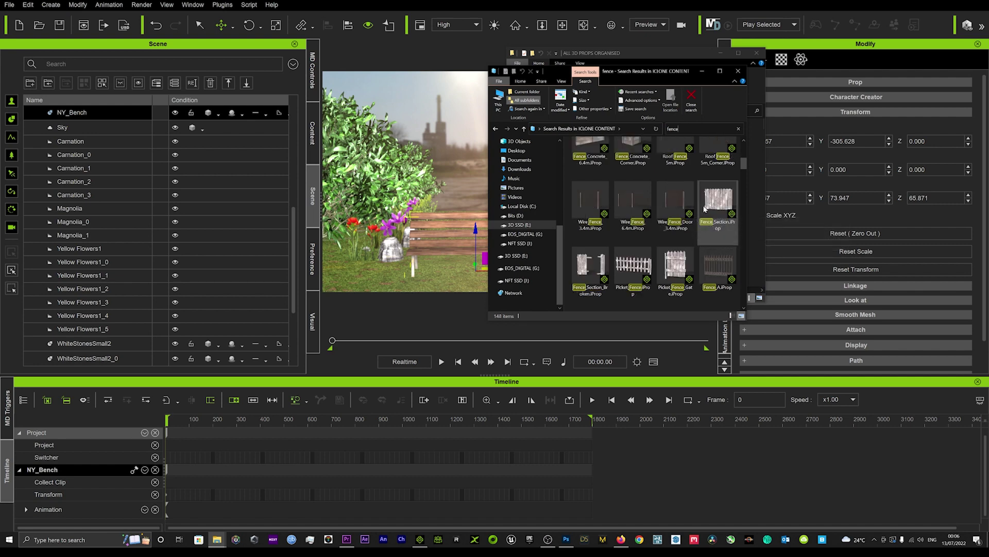
scroll(703, 209, down, 1)
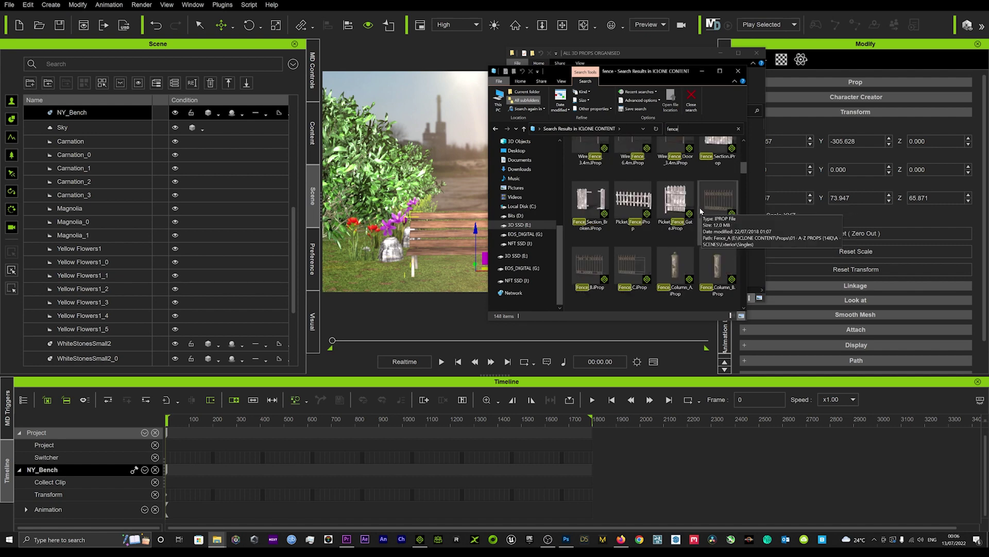
scroll(698, 211, down, 3)
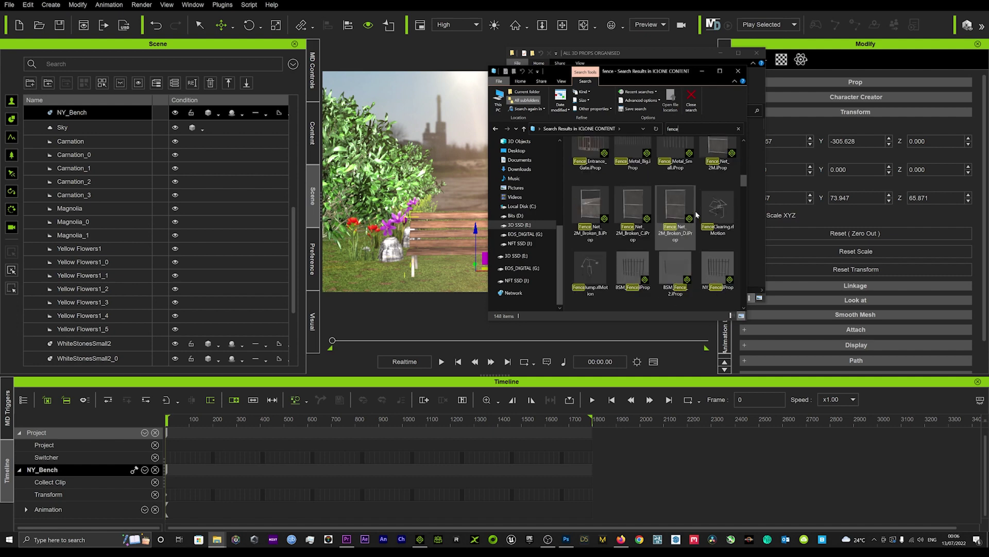
scroll(697, 214, down, 2)
scroll(695, 214, up, 3)
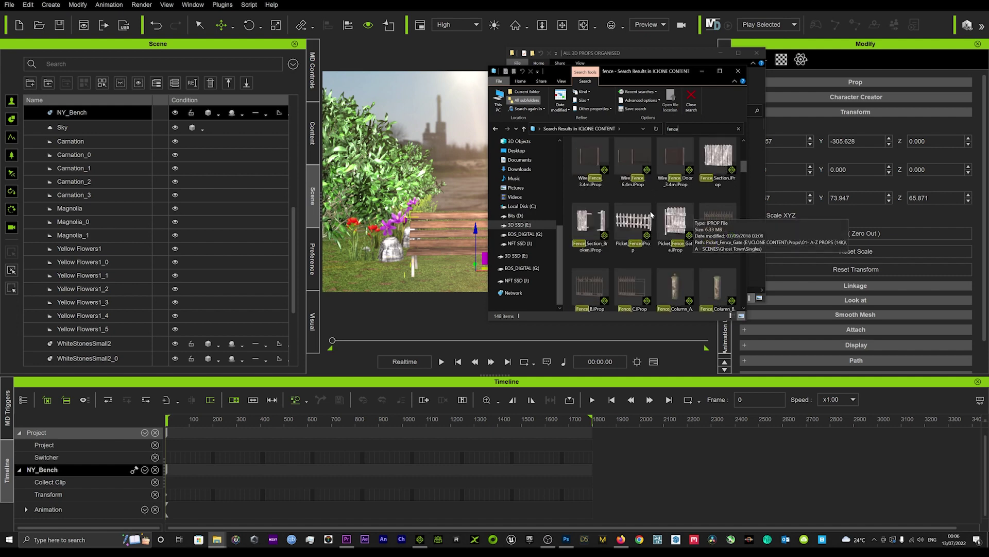
drag(633, 222, 459, 218)
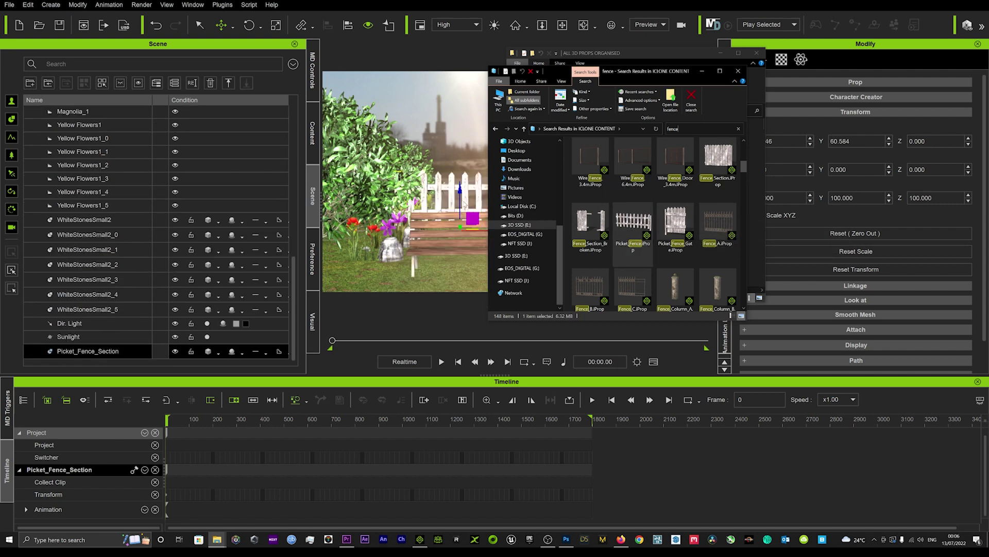
click(465, 201)
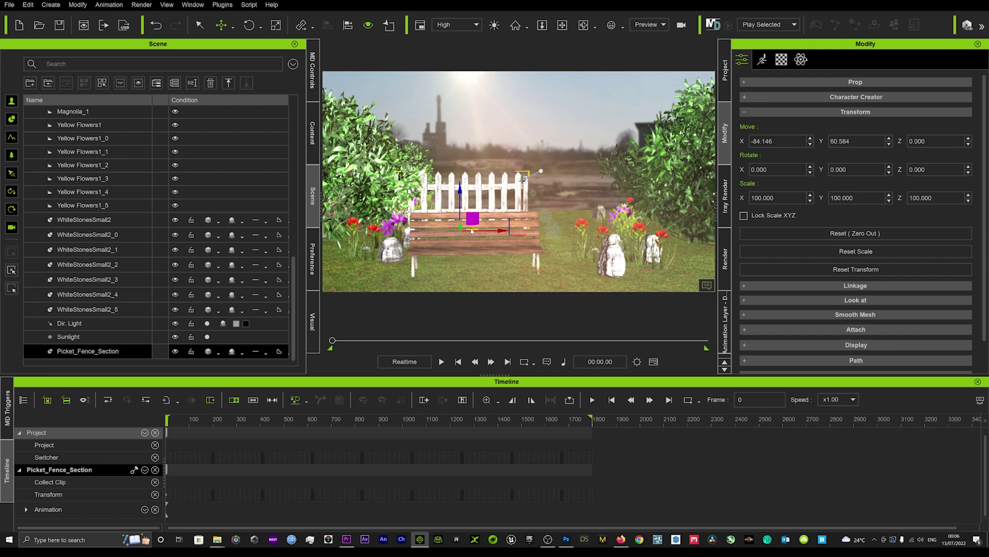
Step: Move the picket fence to about Y 408, Z -5 and duplicate it sideways into a row of four sections behind the bench
drag(471, 228, 488, 214)
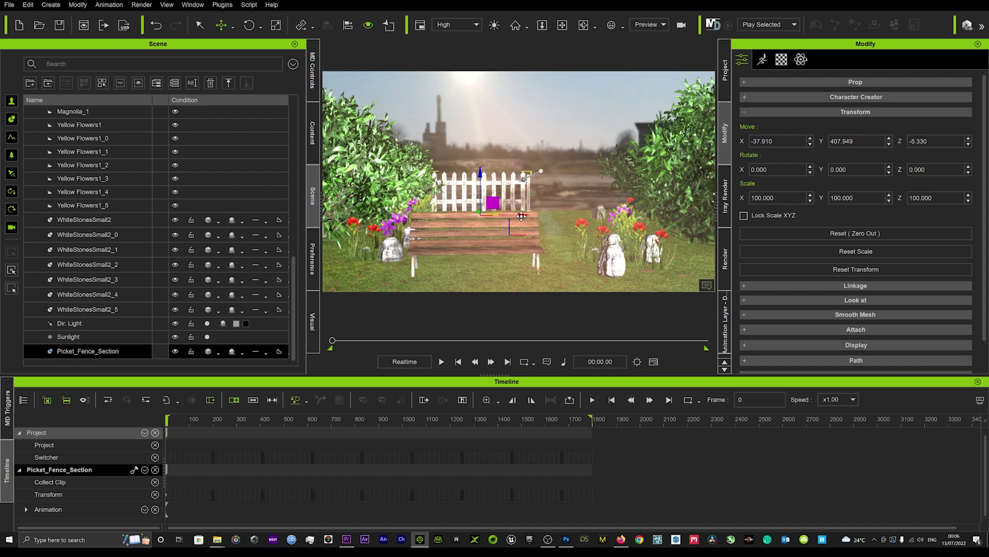
shift+drag(540, 215, 612, 219)
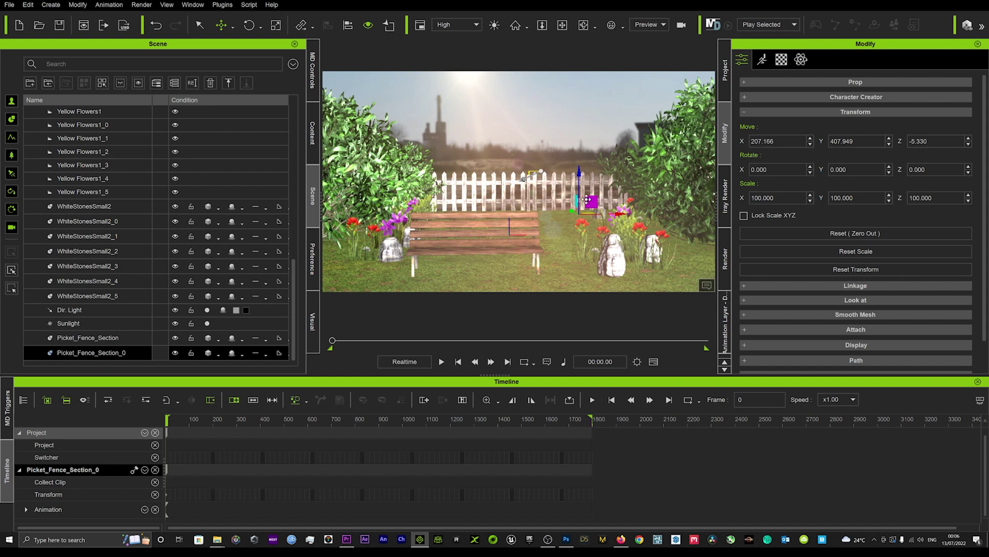
mouse_move(619, 212)
ctrl+mouse_down()
mouse_move(707, 210)
mouse_move(417, 213)
ctrl+mouse_up()
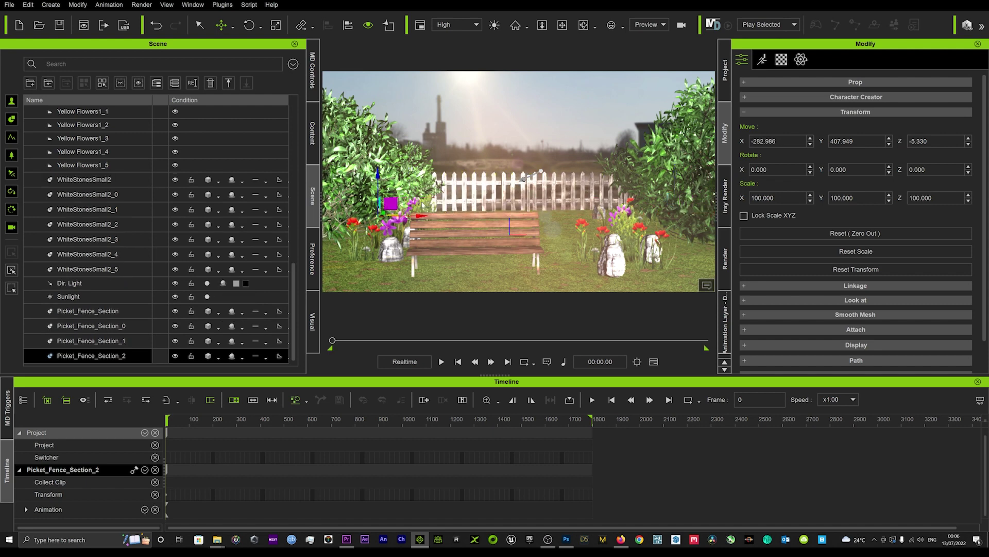
click(492, 225)
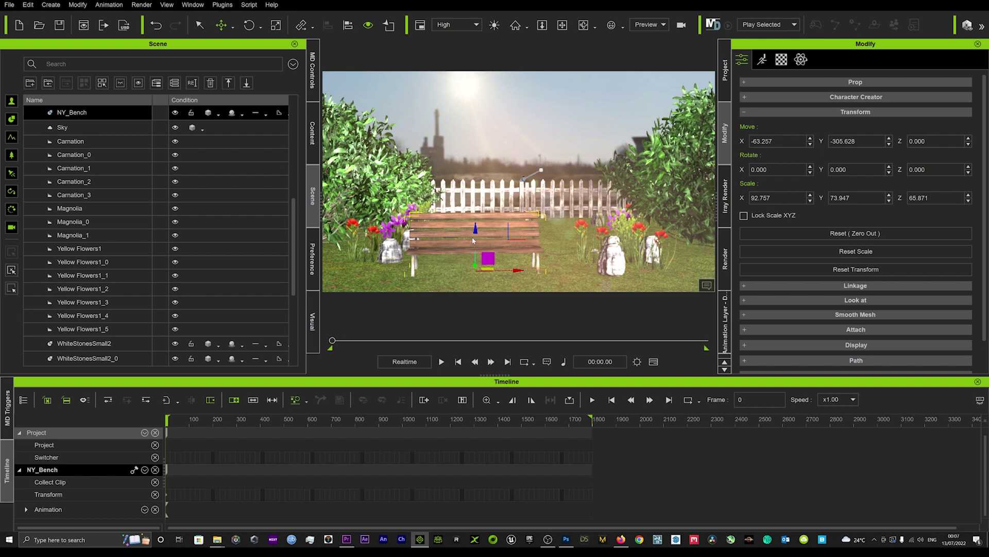
Step: Add the Butterfly particle effect from the PopcornFX Library 40 pack to the scene at the bench
click(312, 134)
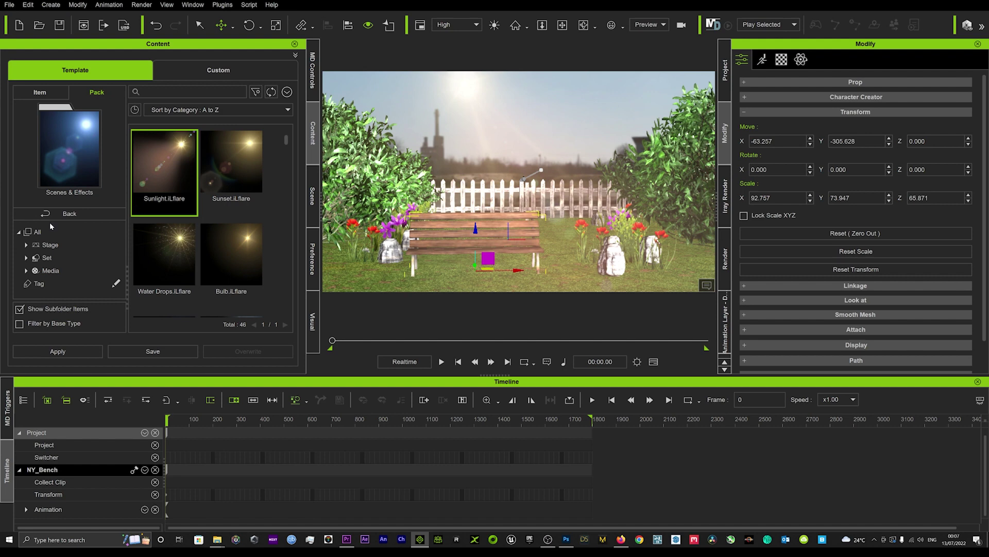
click(103, 213)
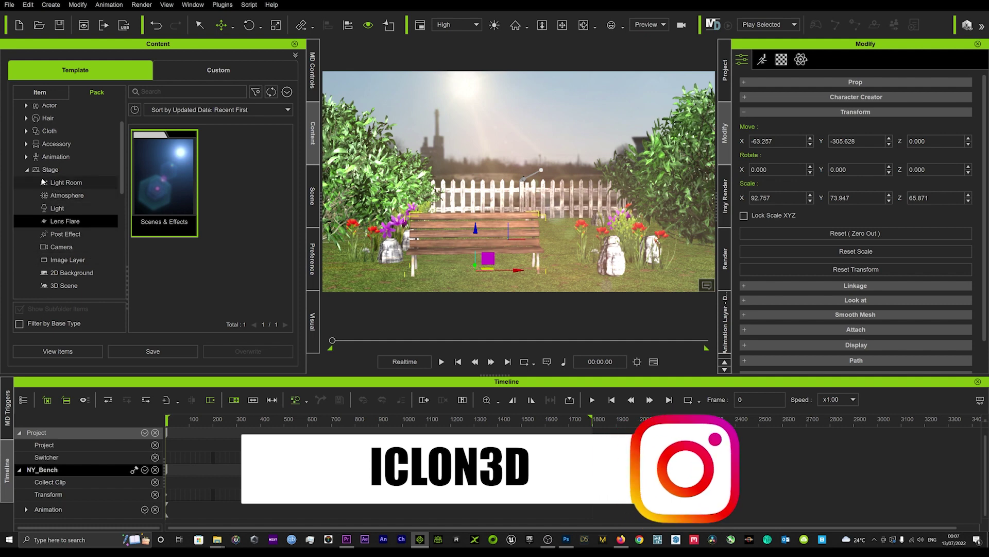
click(28, 170)
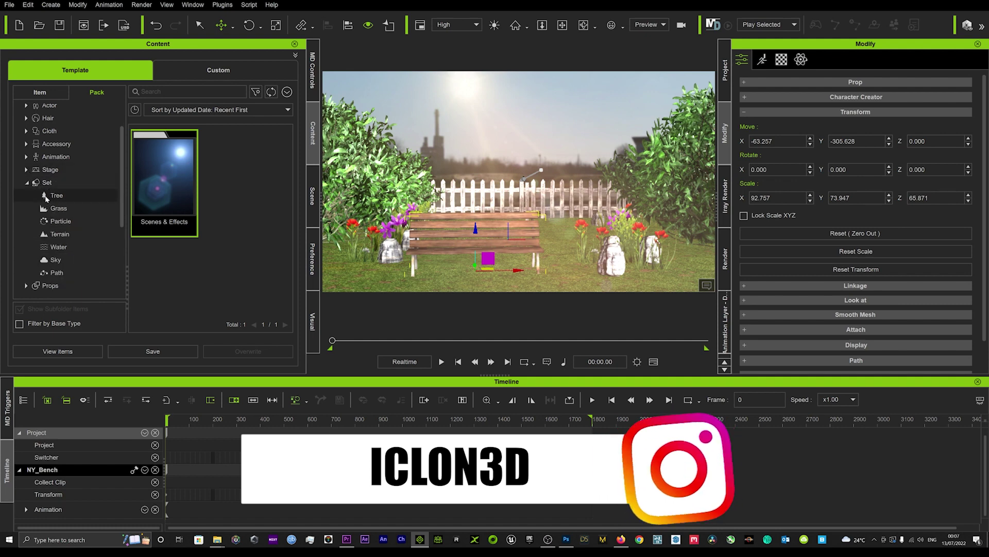
click(59, 222)
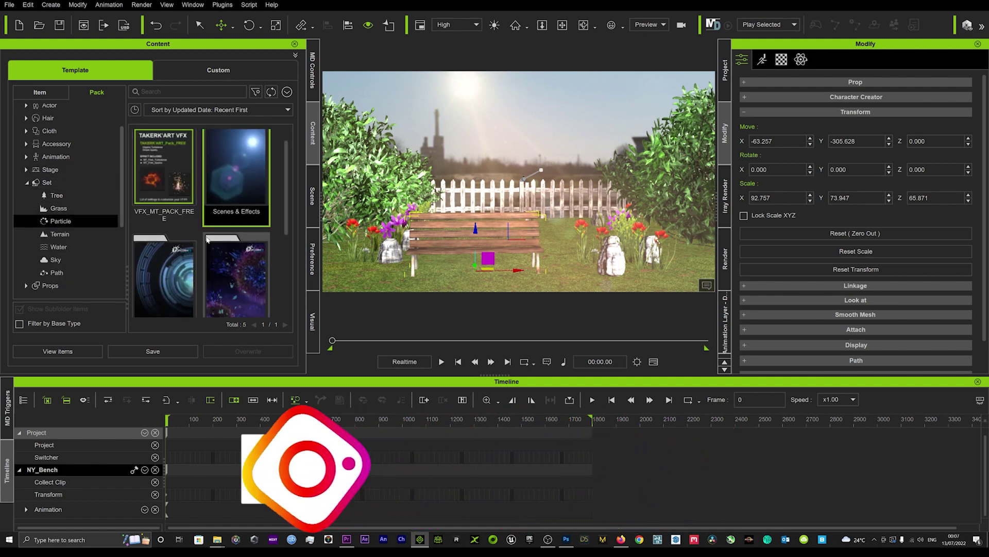
scroll(247, 281, down, 3)
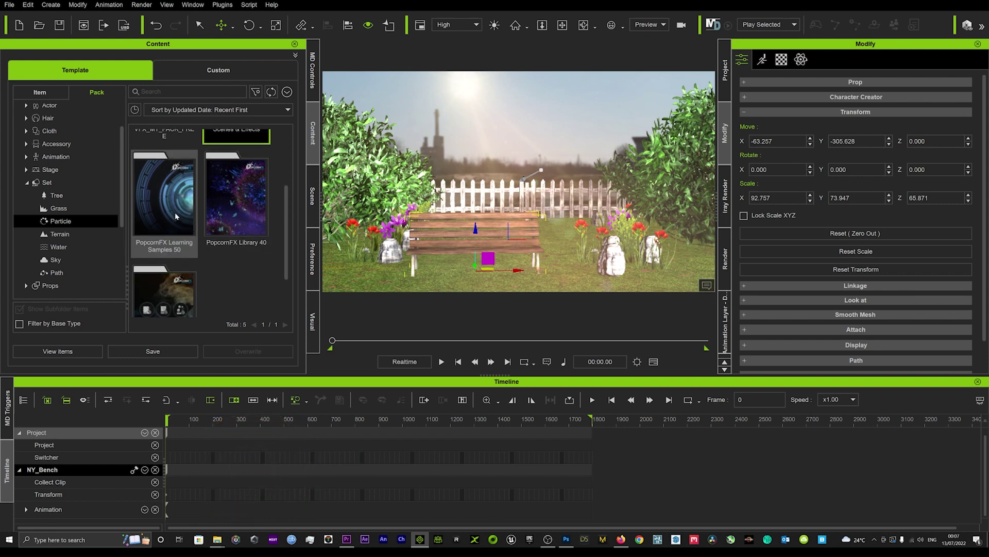
double_click(219, 217)
scroll(234, 186, down, 5)
scroll(243, 197, down, 5)
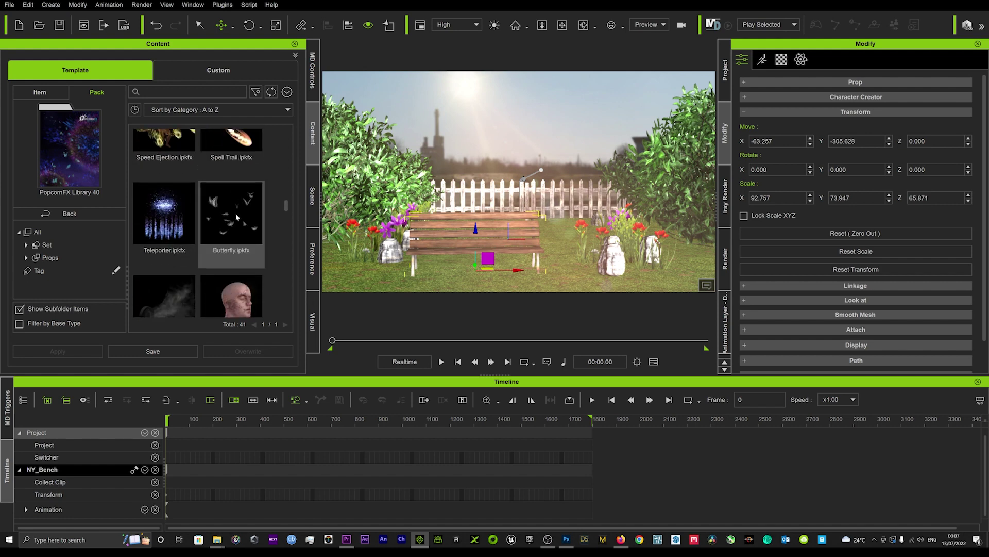
drag(236, 212, 499, 252)
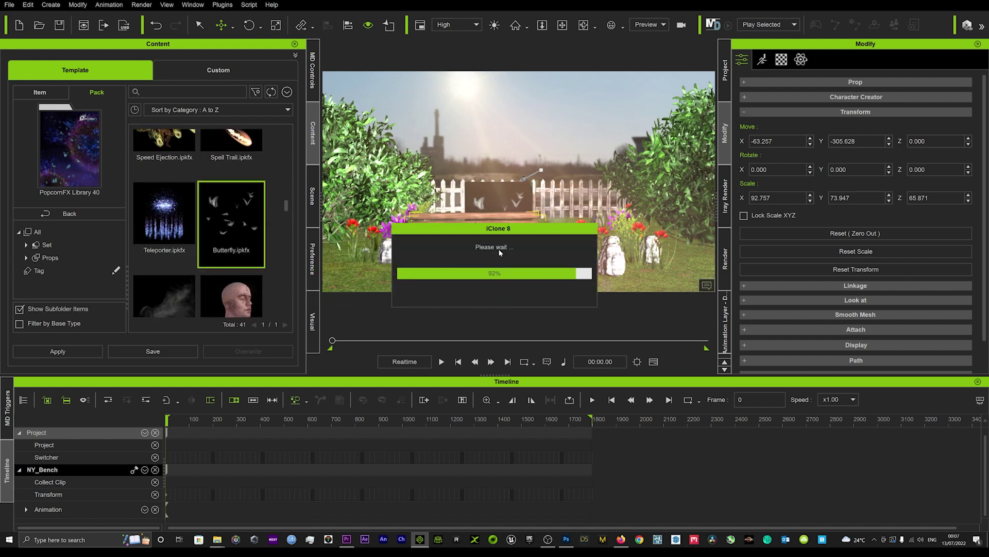
Step: Preview the butterfly animation for a few seconds and return the playhead to frame 0
key(space)
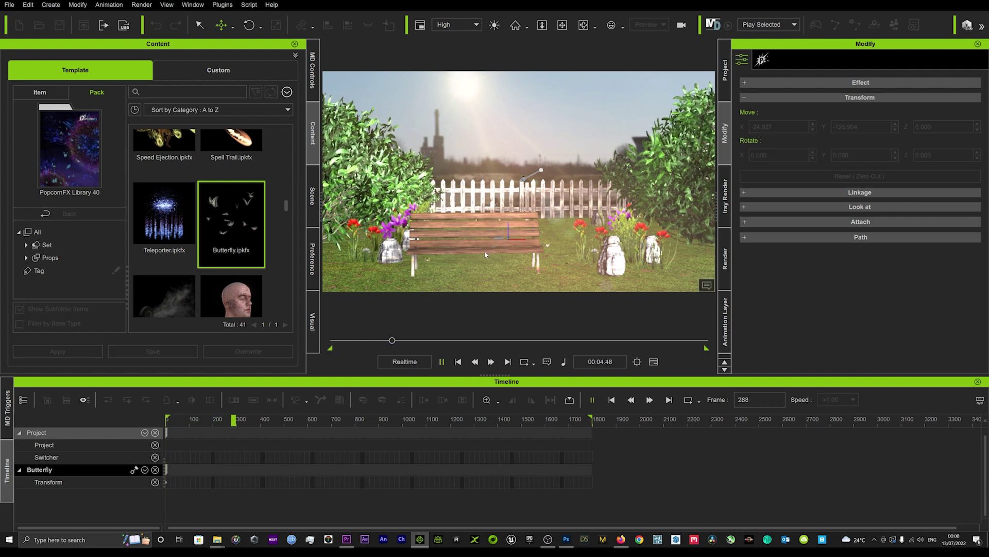
key(space)
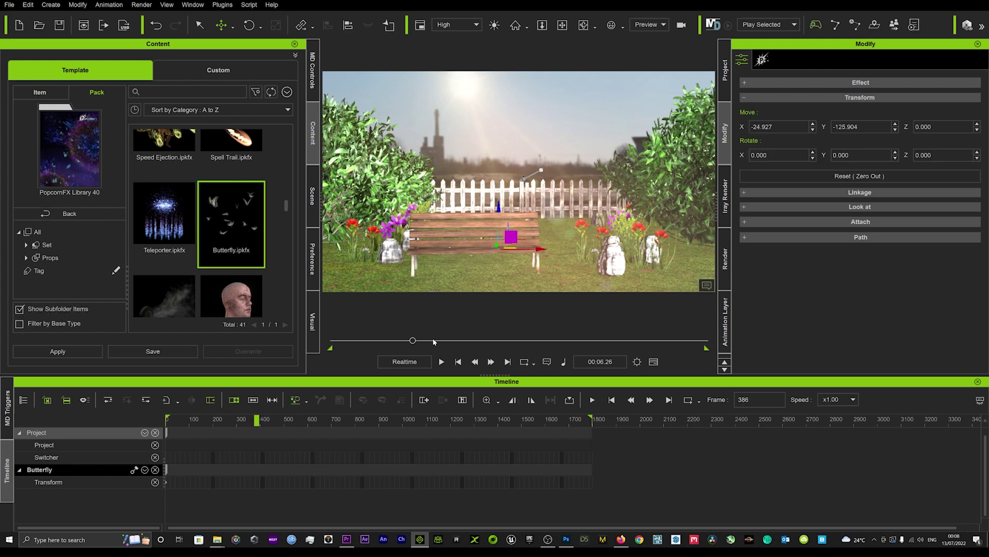
drag(413, 341, 301, 336)
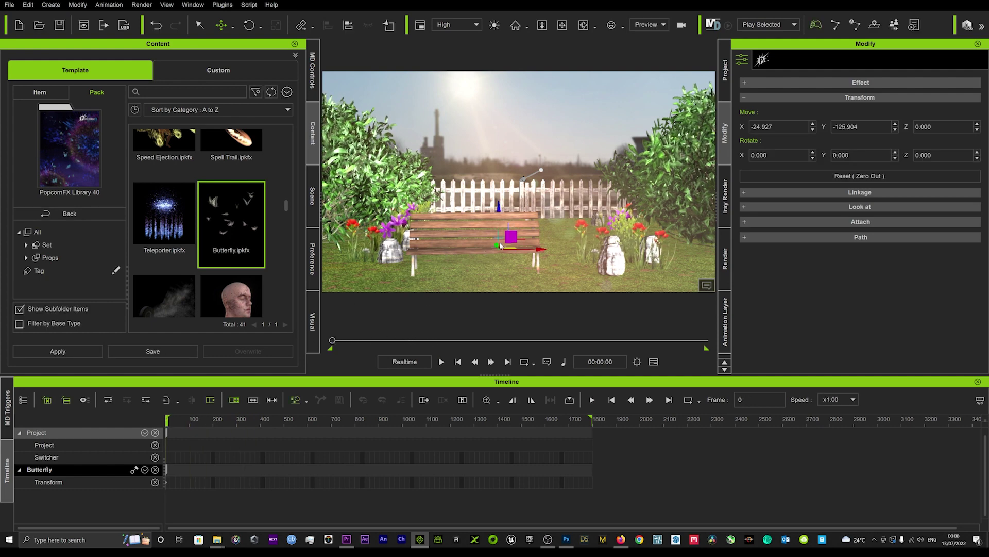
Step: Move the Butterfly effect to about X -174, Z 113 near the left bush and play the animation
drag(499, 206, 462, 195)
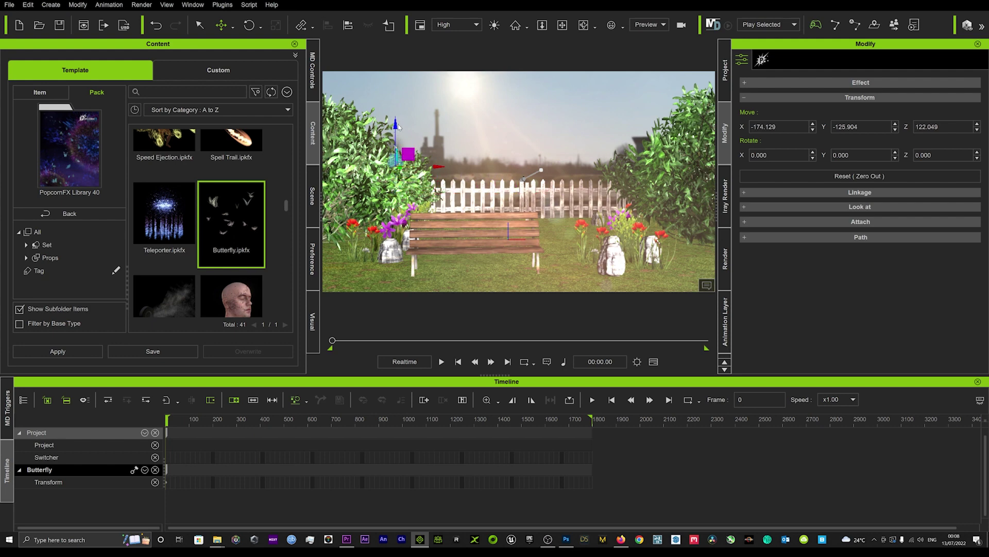
key(space)
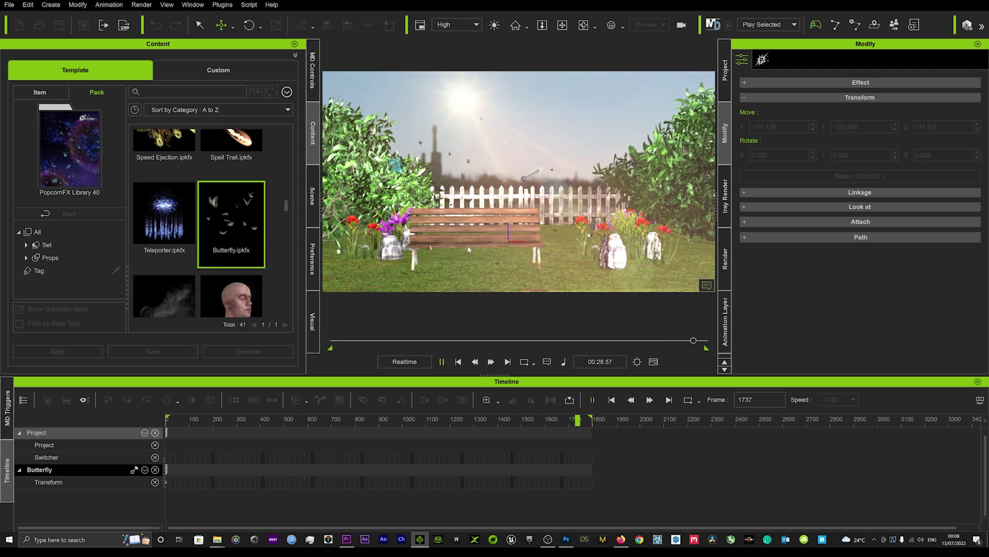
Step: Examine the scene with butterflies and fence around the bench from slightly different angles
click(491, 226)
alt+drag(492, 225, 469, 233)
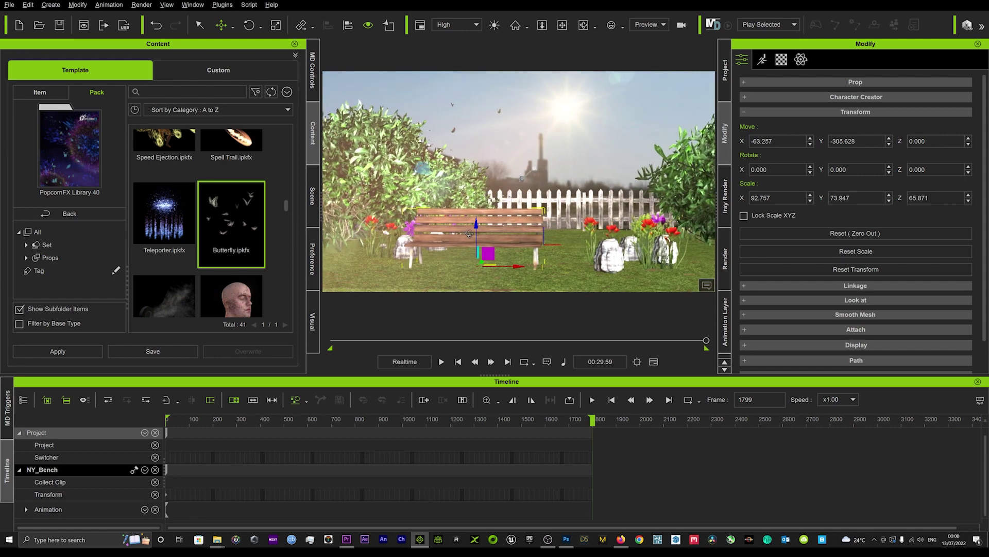
right_drag(469, 233, 506, 247)
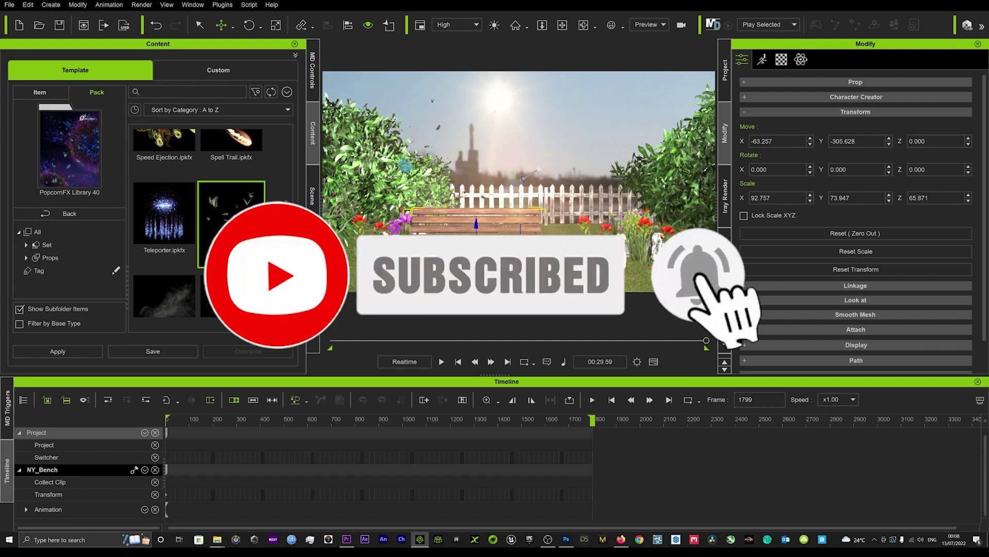